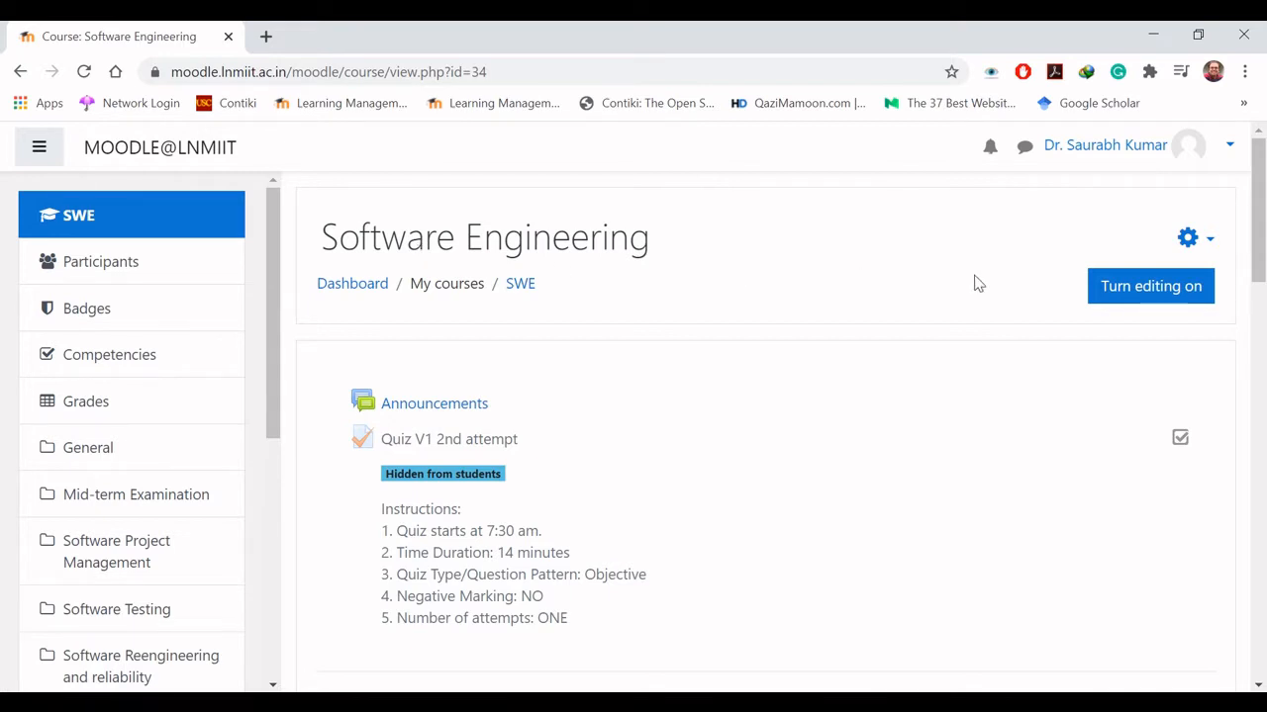
# - Turn on course editing and add a new Quiz activity to the general section at the start of the course
pyautogui.click(1158, 293)
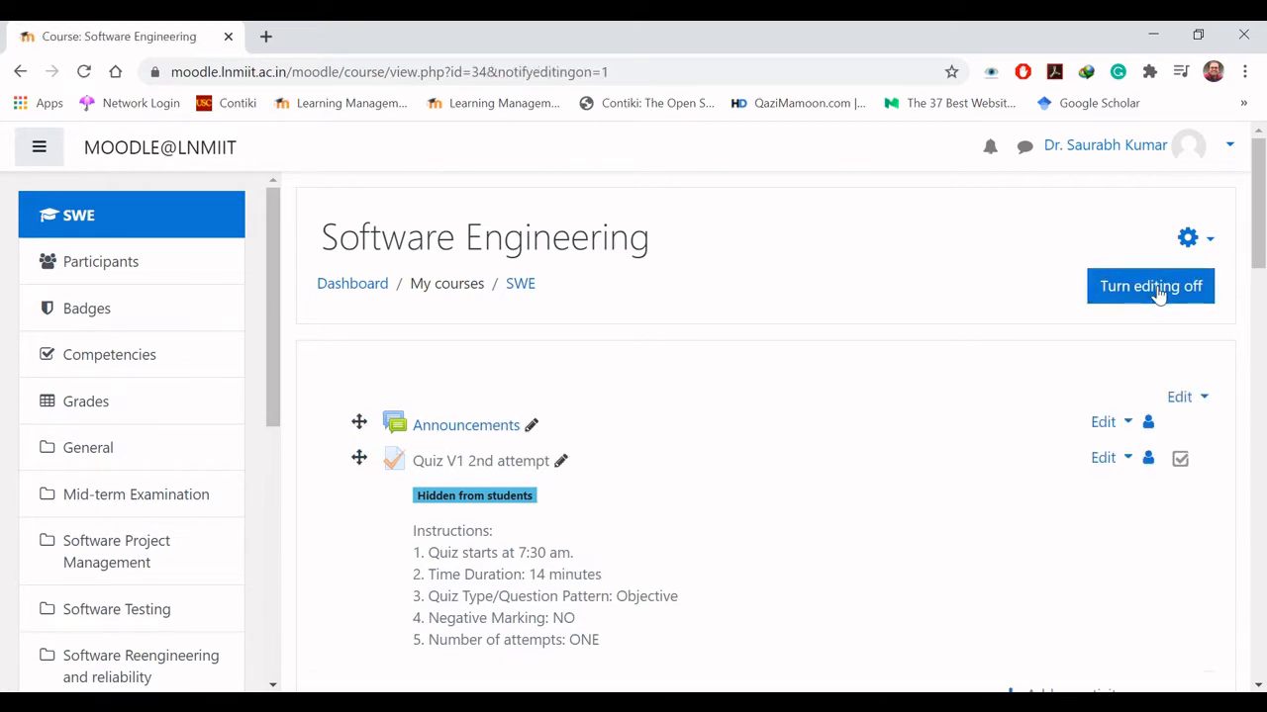
pyautogui.scroll(-2, 1143, 382)
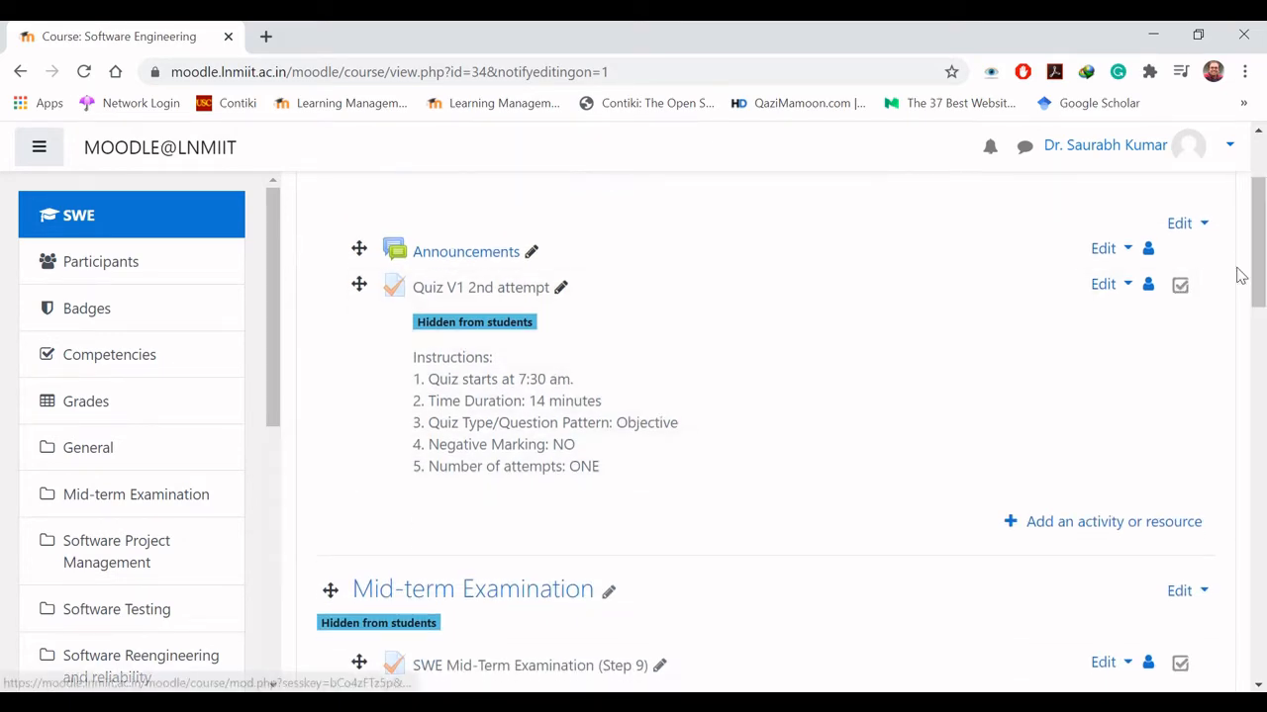
pyautogui.moveTo(1260, 262)
pyautogui.mouseDown()
pyautogui.moveTo(1261, 564)
pyautogui.moveTo(1262, 242)
pyautogui.moveTo(1262, 261)
pyautogui.mouseUp()
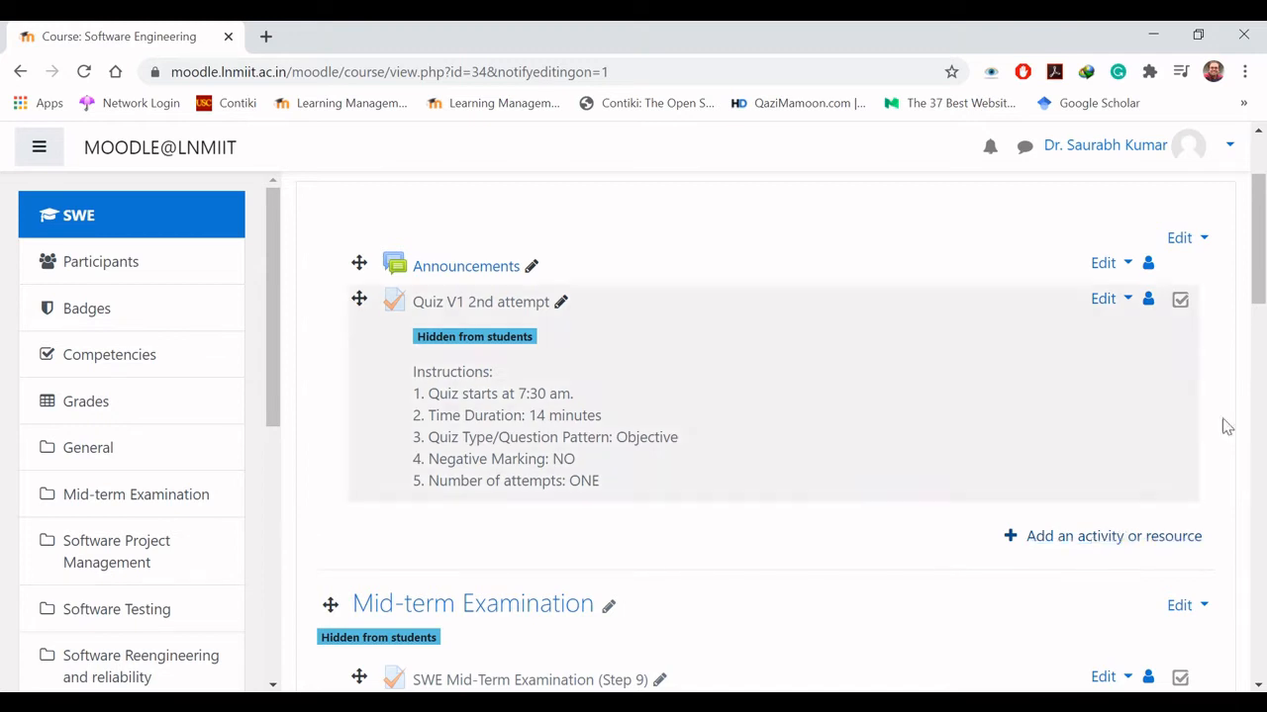
pyautogui.moveTo(1263, 268); pyautogui.dragTo(1261, 617)
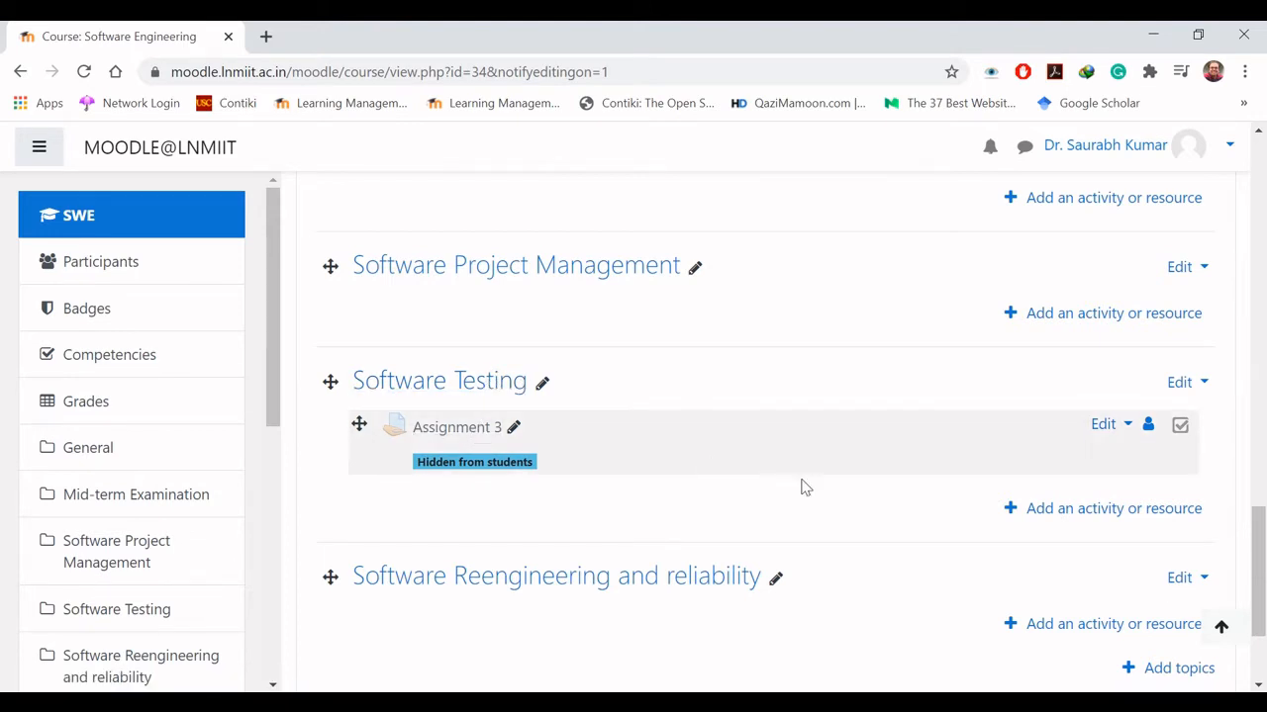
pyautogui.moveTo(1261, 606); pyautogui.dragTo(1262, 284)
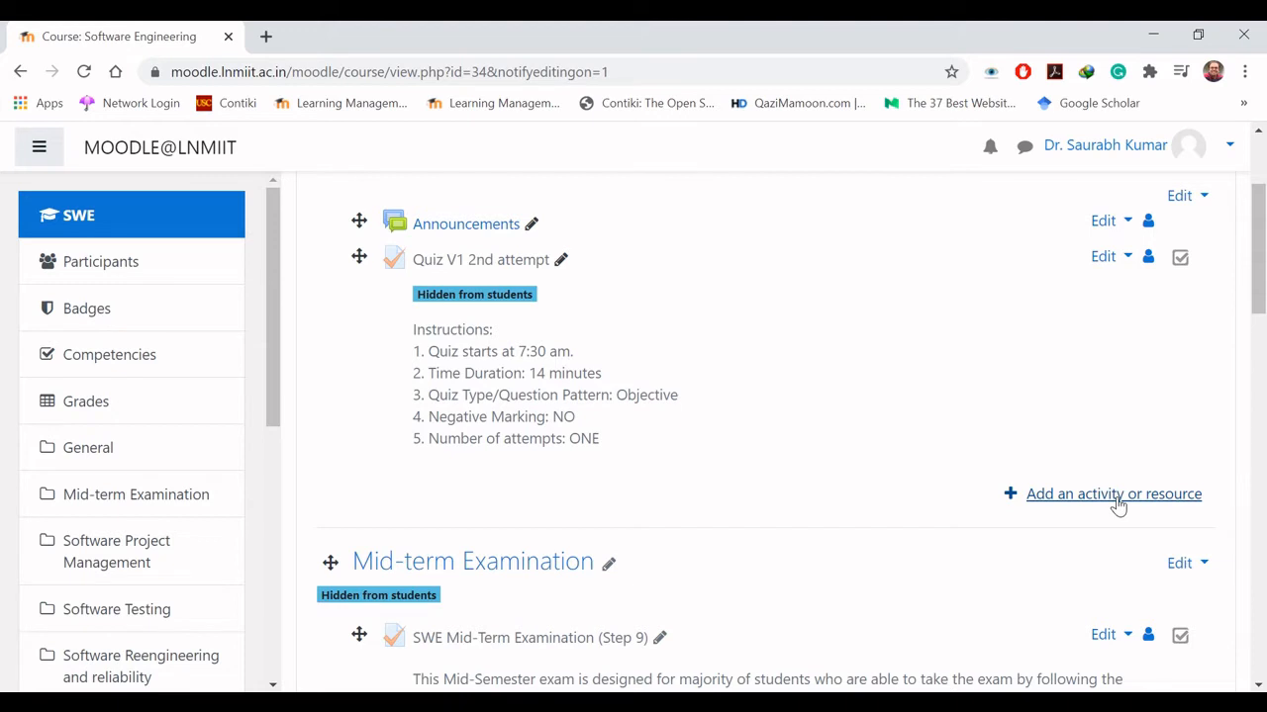
pyautogui.click(1116, 500)
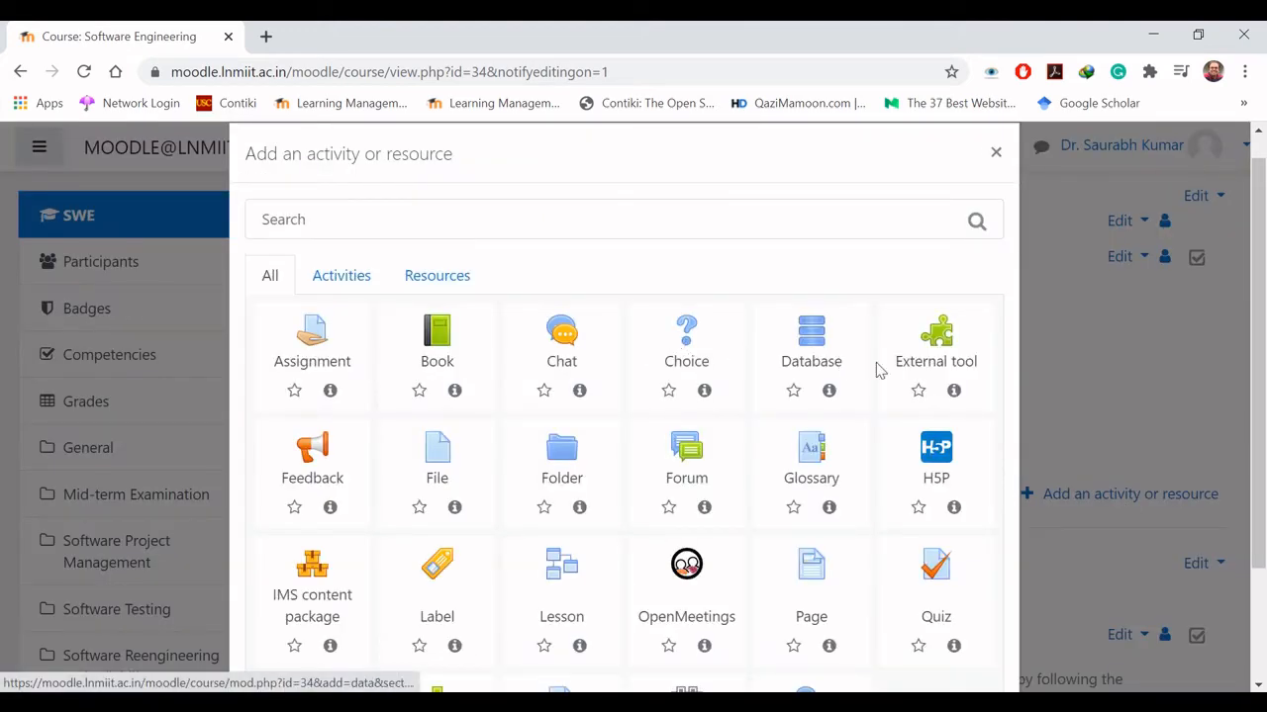
pyautogui.click(935, 569)
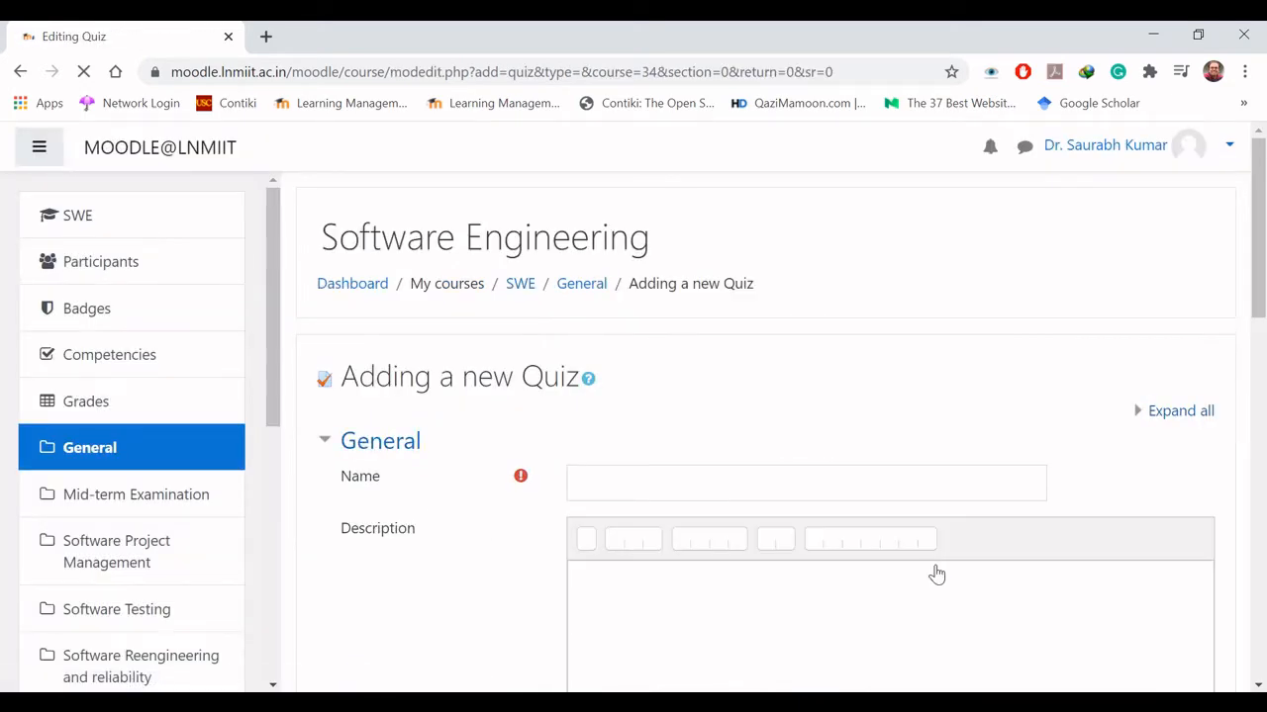
# - Name the new quiz "Quiz 2"
pyautogui.click(806, 487)
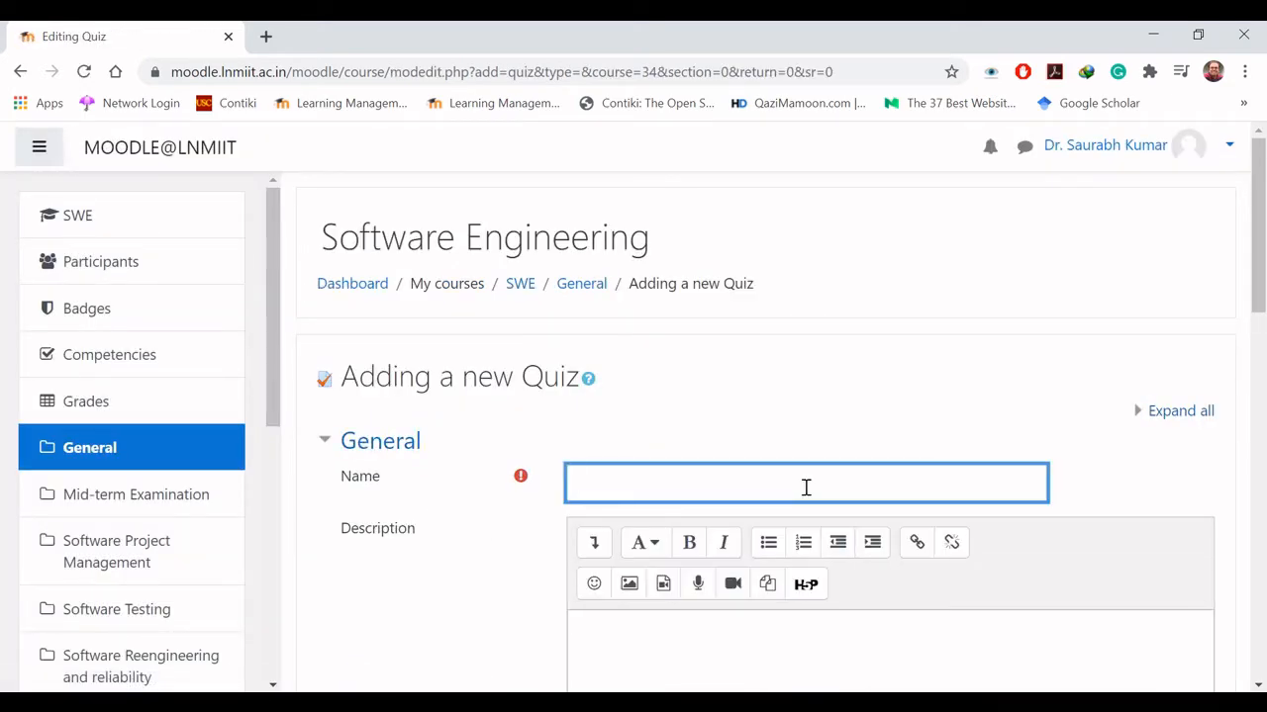
pyautogui.moveTo(1262, 272); pyautogui.dragTo(1262, 353)
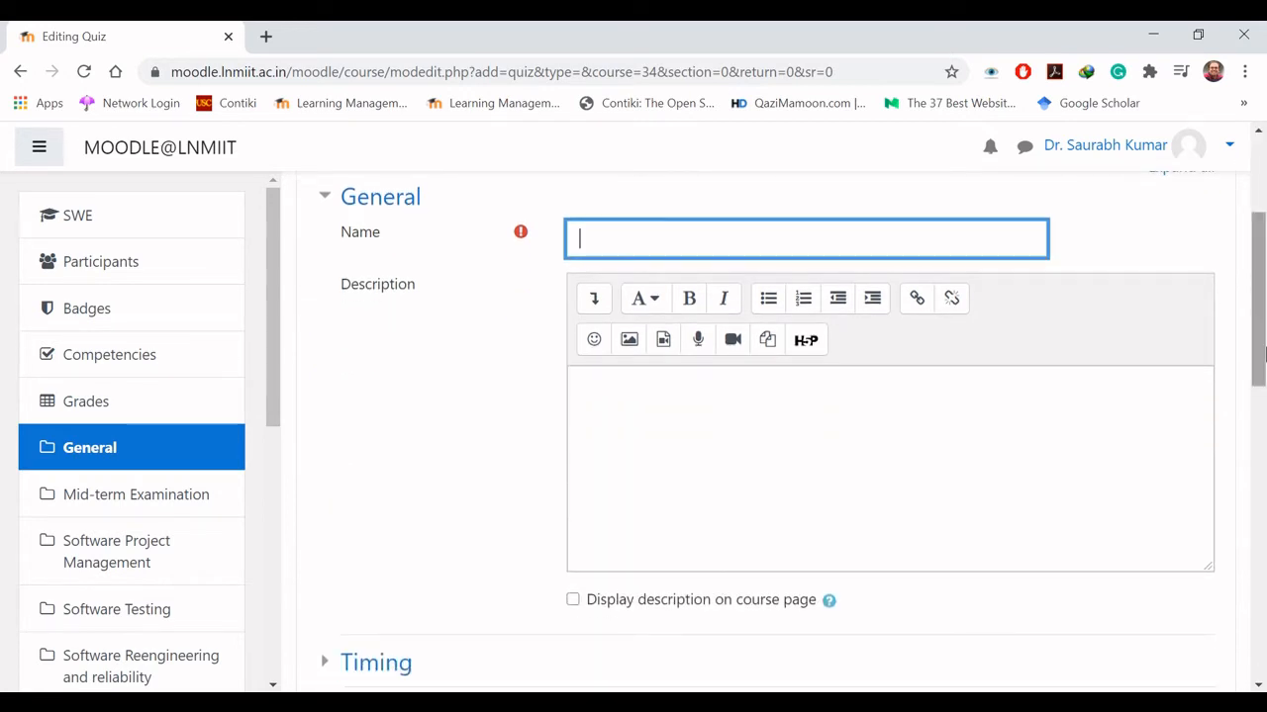
pyautogui.write('Quiz 2')
# - Start the quiz description with the heading "Instructions:" and the line "1. The quiz duration is 10 minutes."
pyautogui.click(852, 415)
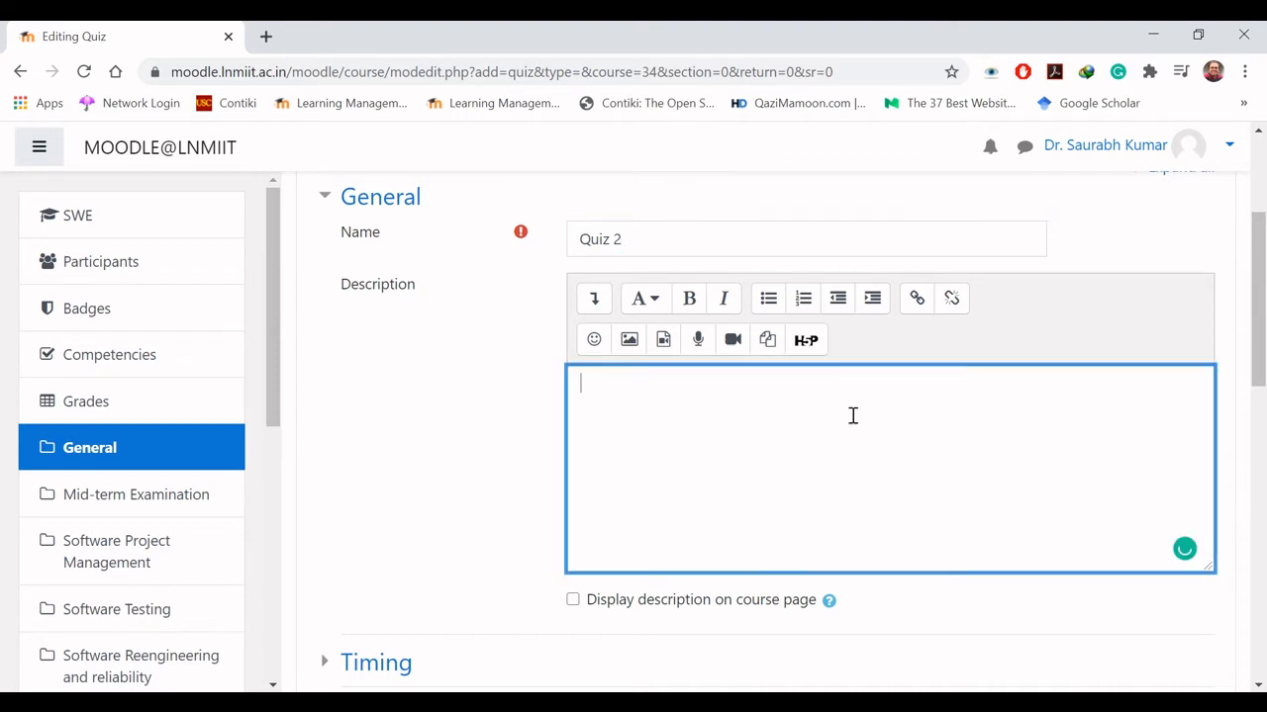
pyautogui.write('Instruction')
pyautogui.press('BackSpace')
pyautogui.press('BackSpace')
pyautogui.press('BackSpace')
pyautogui.write('ions:')
pyautogui.press('Return')
pyautogui.write('1. The quiz ')
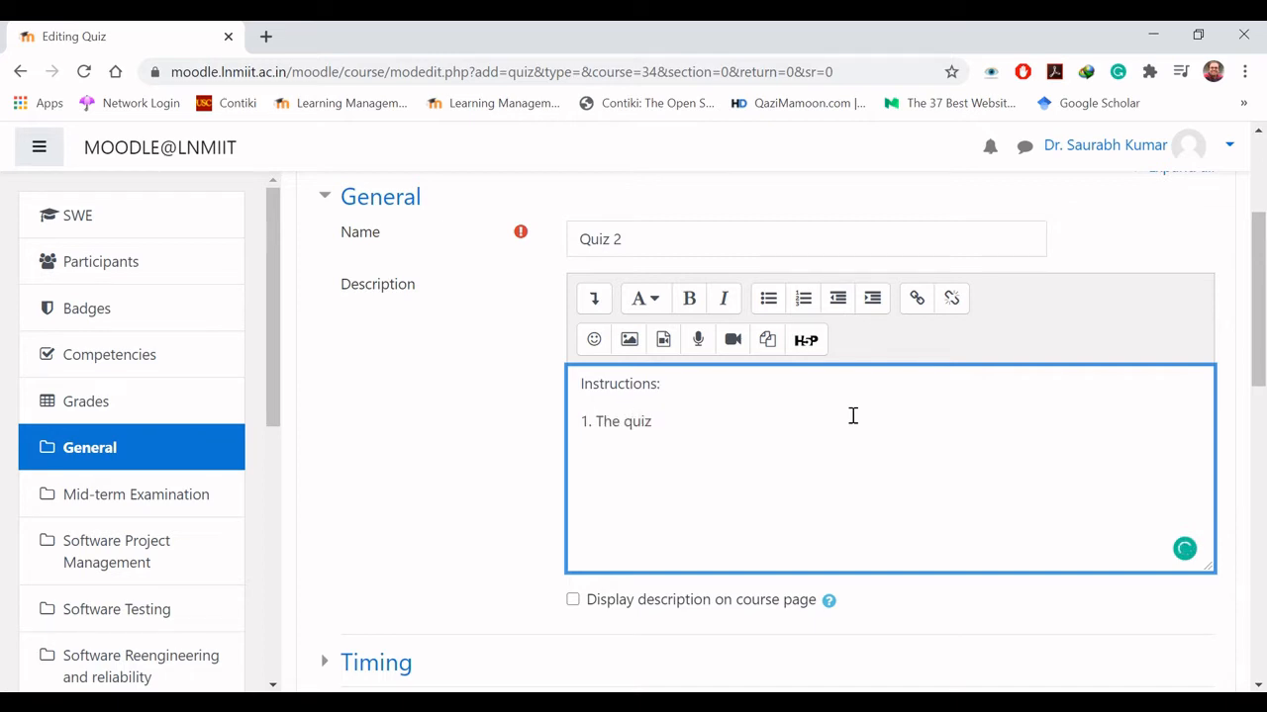
pyautogui.write('duration is 10 minutes.')
pyautogui.press('Return')
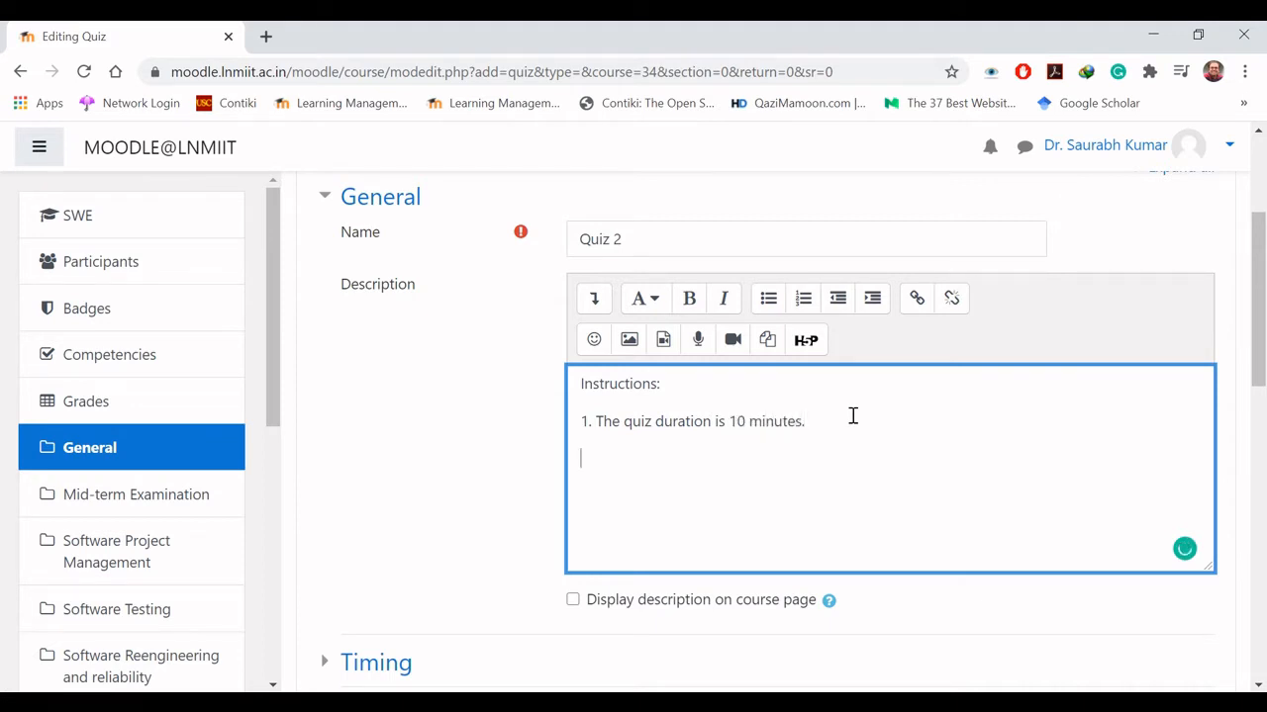
# - Add the second instruction to the description: "2. There are 10 questions of 1 mark each."
pyautogui.write('2. There a')
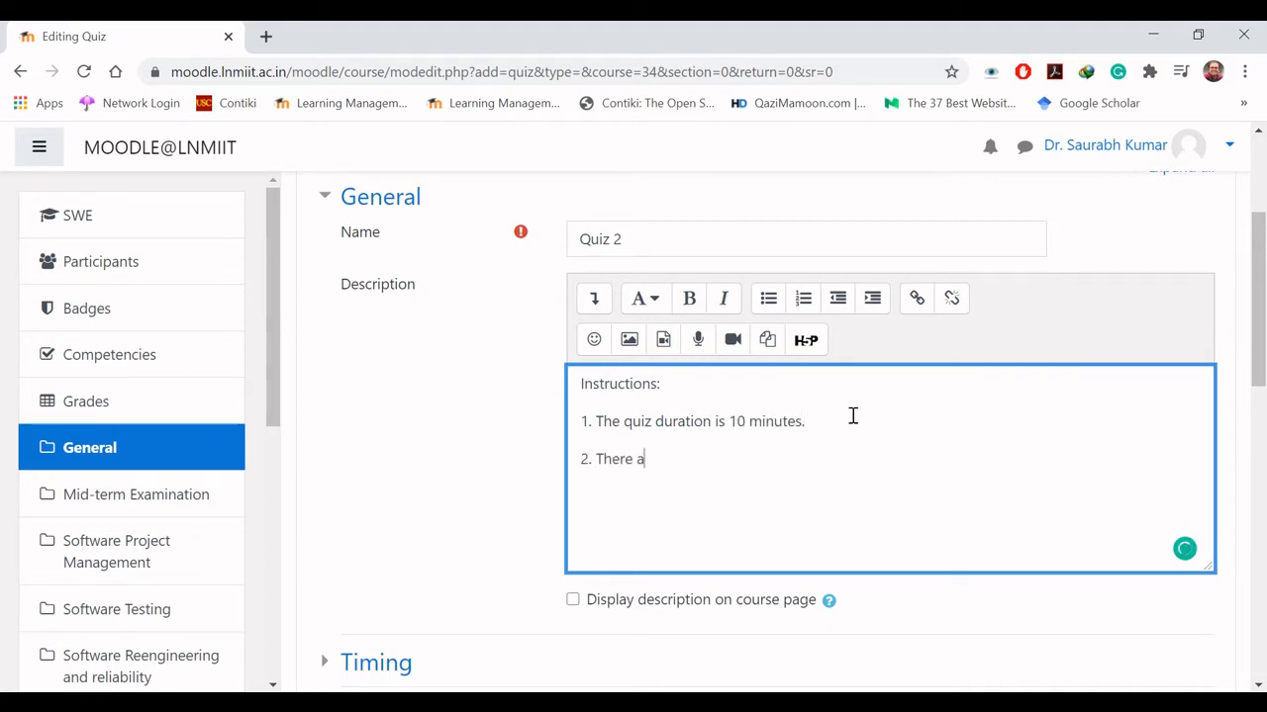
pyautogui.write('re 10 quest')
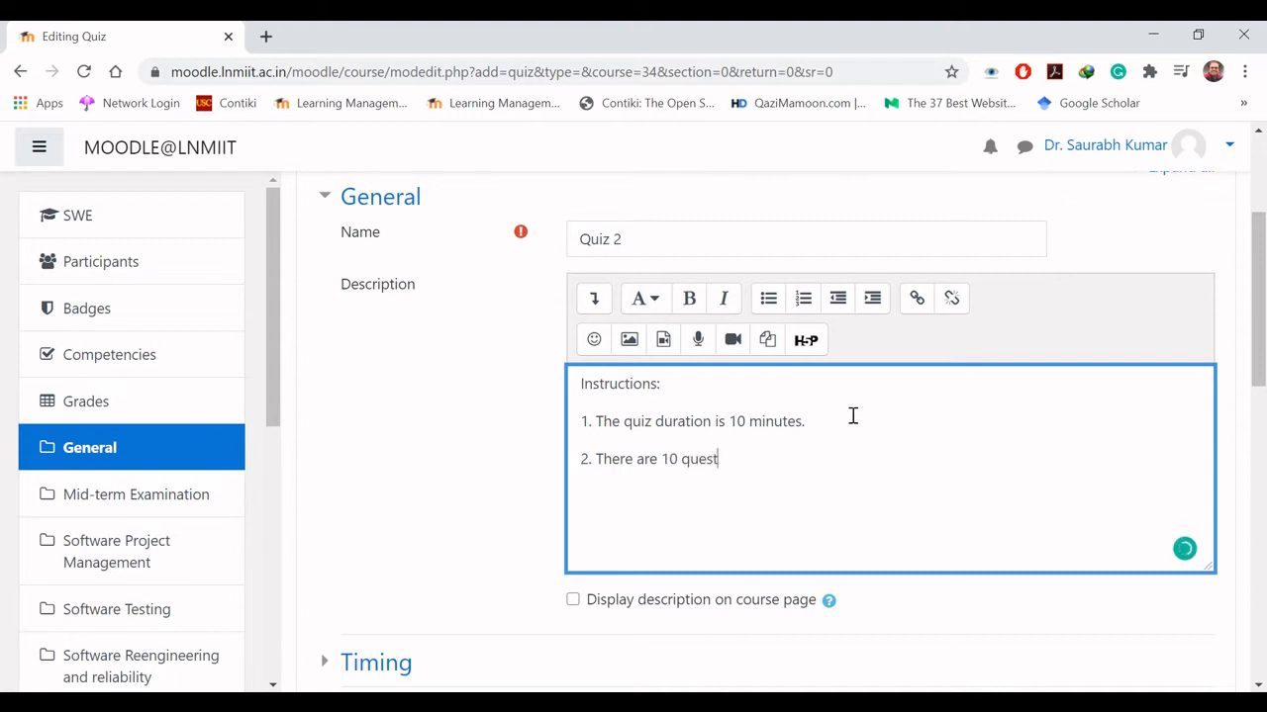
pyautogui.write('ions of 1 marks an')
pyautogui.press('BackSpace')
pyautogui.press('BackSpace')
pyautogui.press('BackSpace')
pyautogui.press('BackSpace')
pyautogui.write('each.')
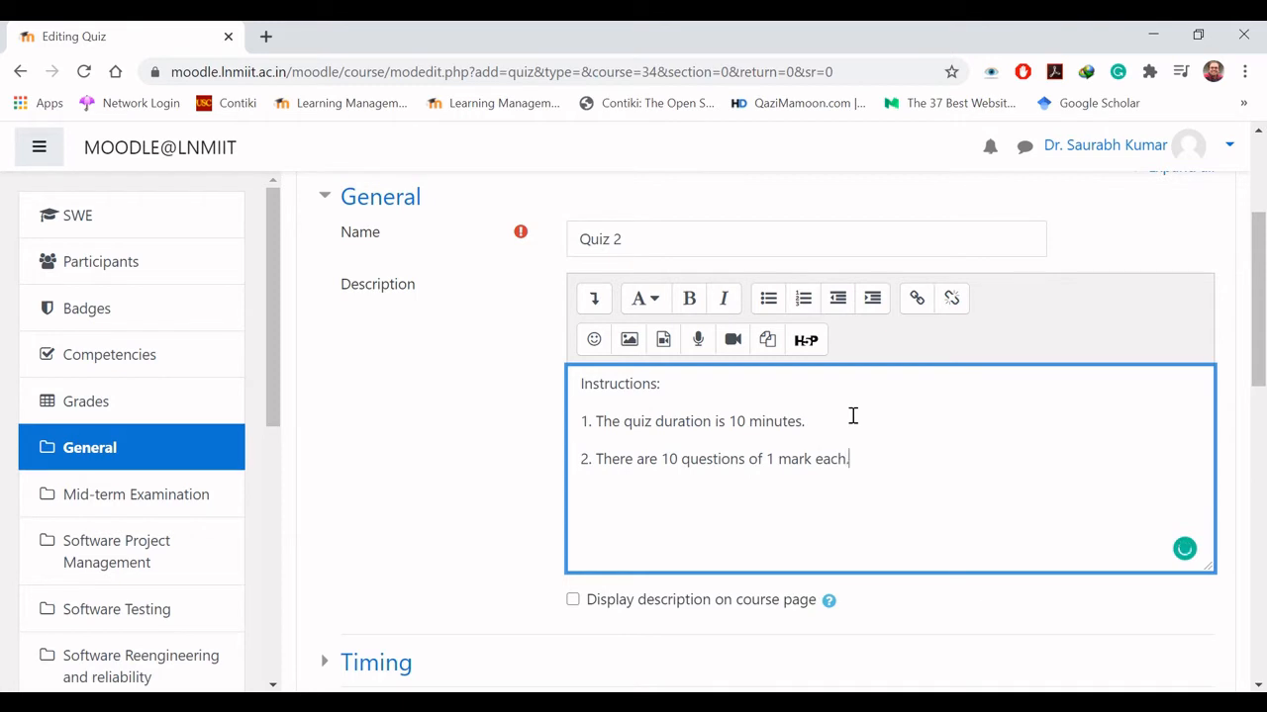
# - Add the third instruction on a new line of the description: "3. There is no negative marking in the quiz."
pyautogui.press('Return')
pyautogui.write('3. There is no negative marki')
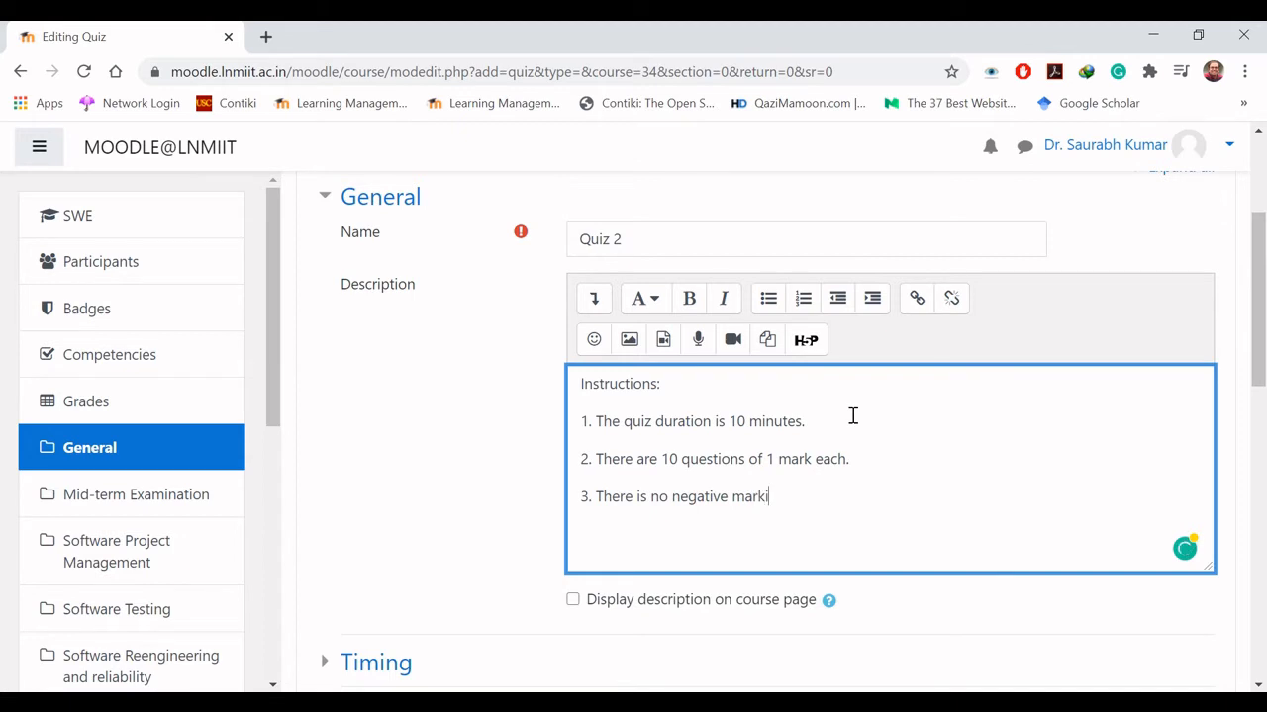
pyautogui.write('ng in the quiz.')
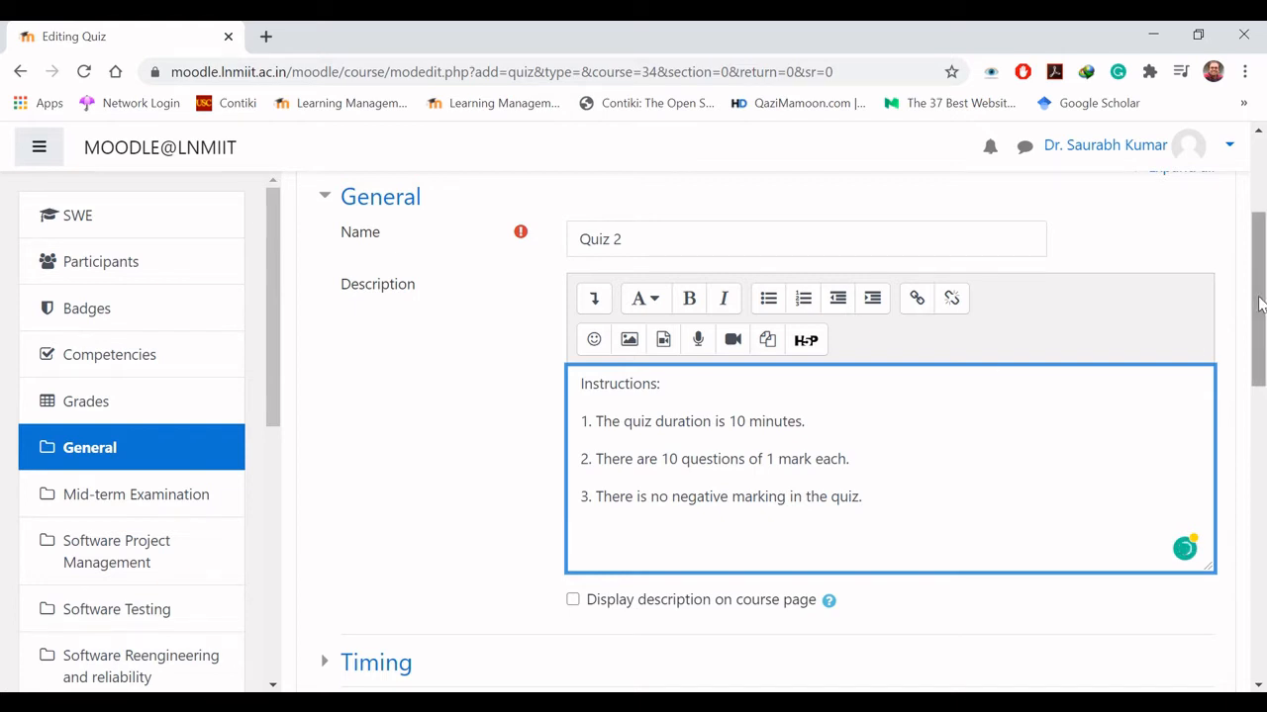
# - Enable displaying the quiz description on the course page
pyautogui.moveTo(1258, 304); pyautogui.dragTo(1258, 319)
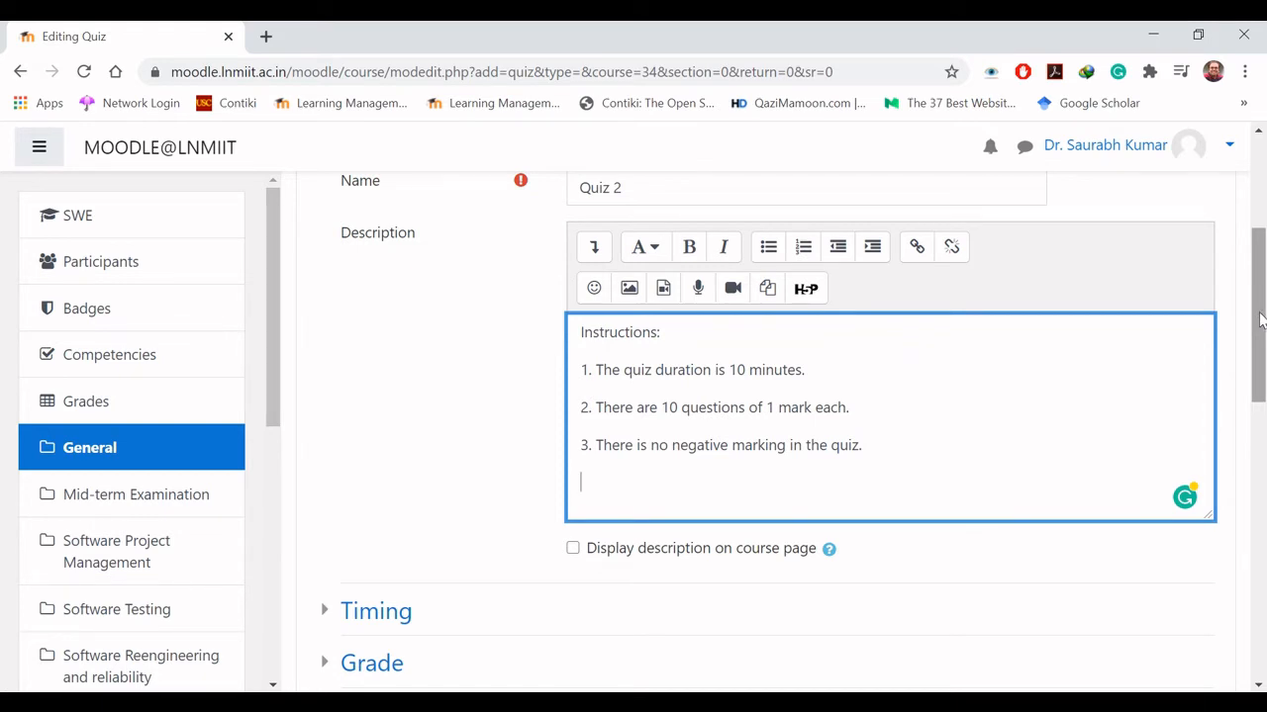
pyautogui.moveTo(1259, 319); pyautogui.dragTo(1261, 358)
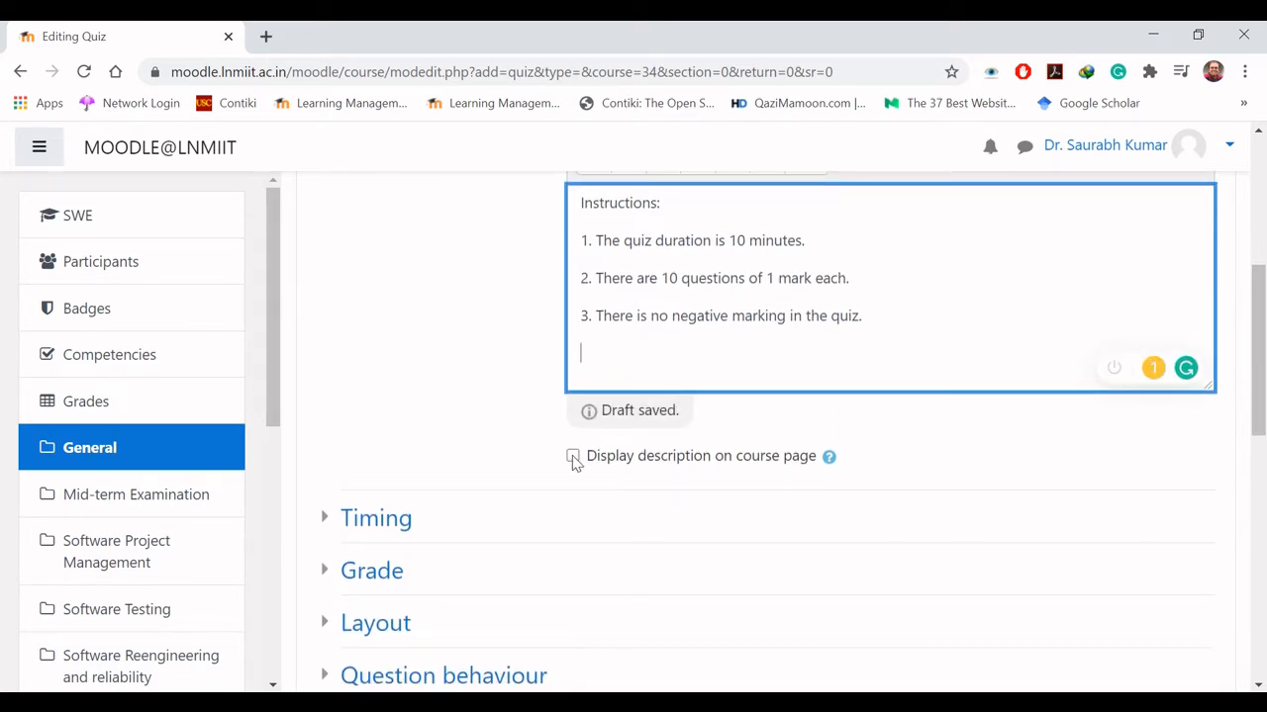
pyautogui.click(573, 457)
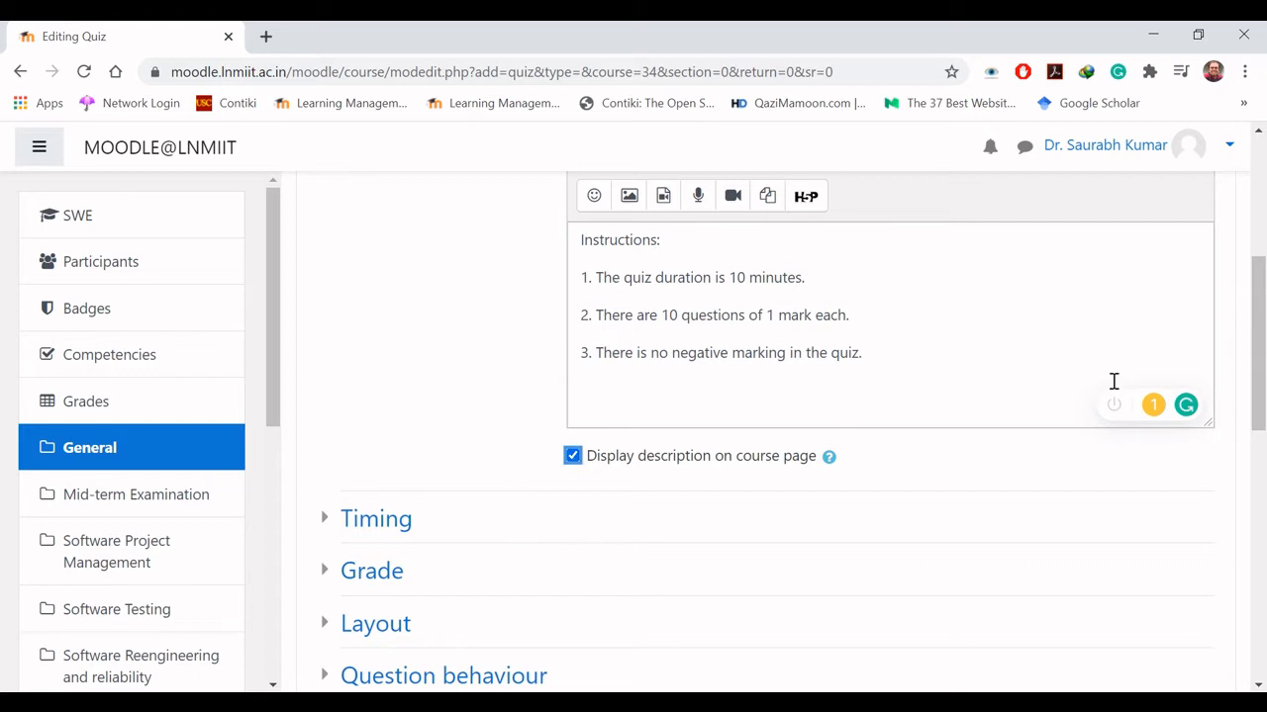
# - In the timing settings, enable the quiz opening time and set it to 16 October 2020, 07:30
pyautogui.moveTo(1263, 345); pyautogui.dragTo(1265, 432)
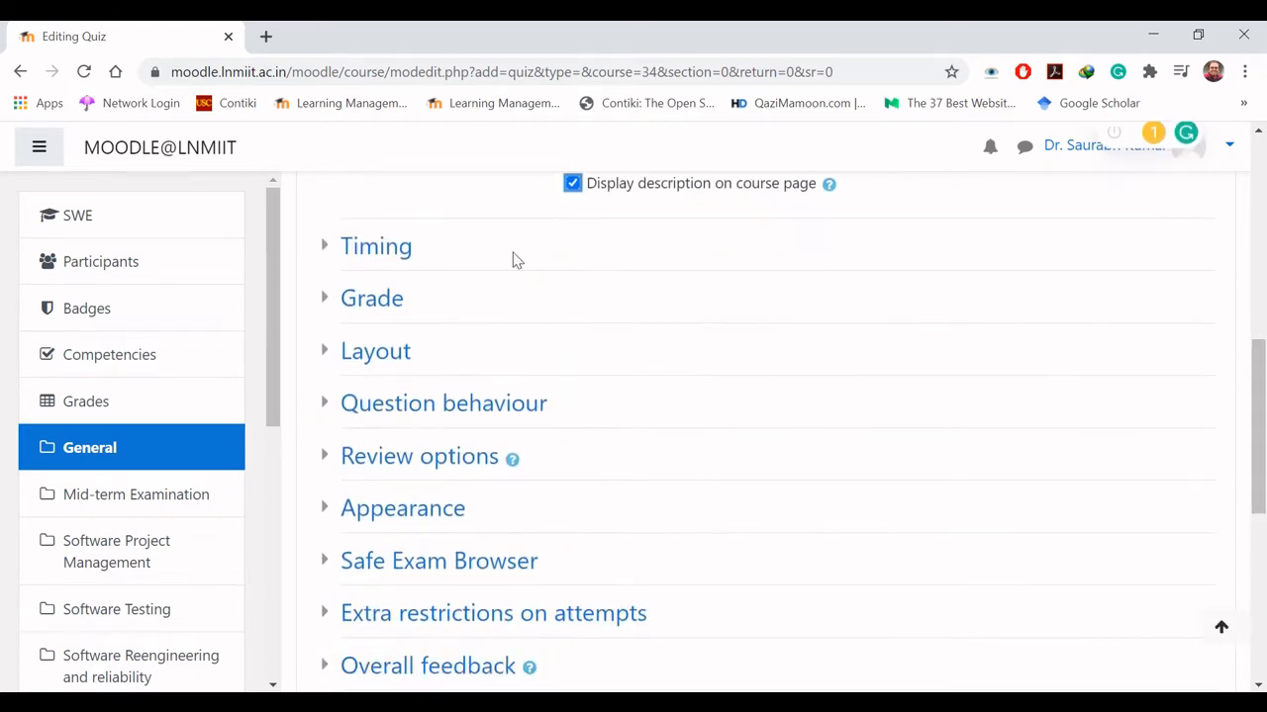
pyautogui.click(325, 249)
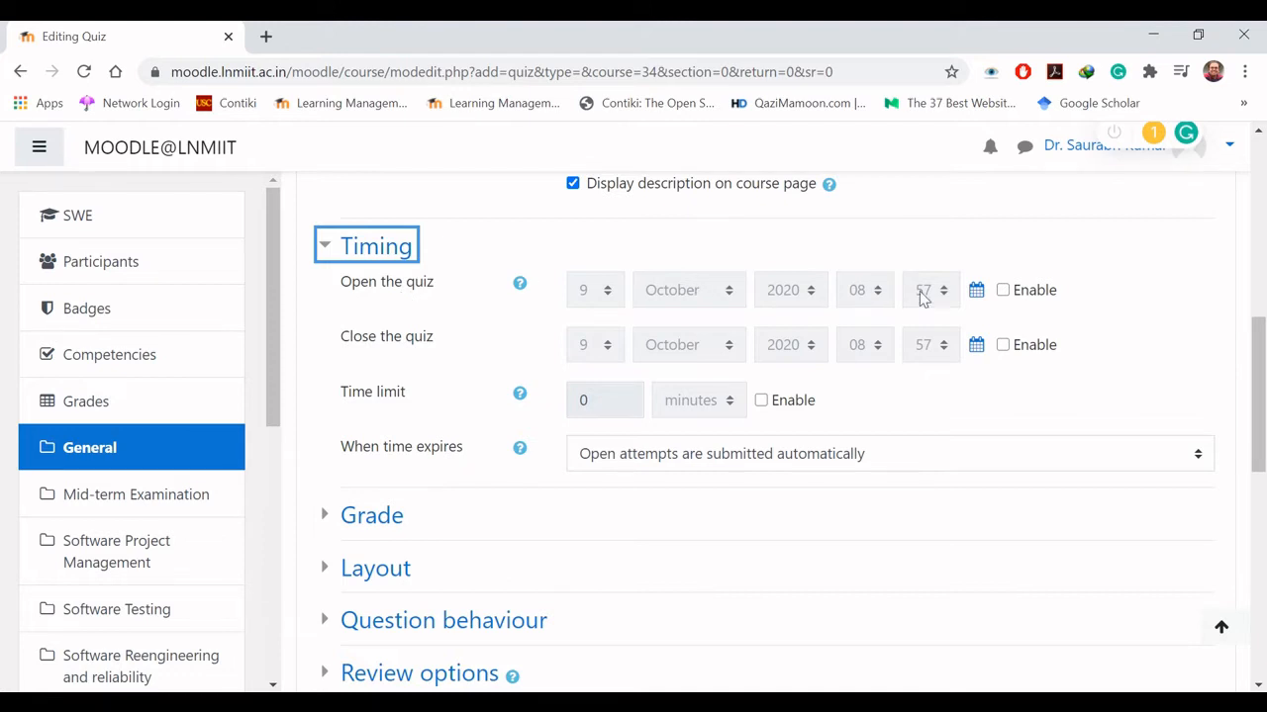
pyautogui.click(1003, 295)
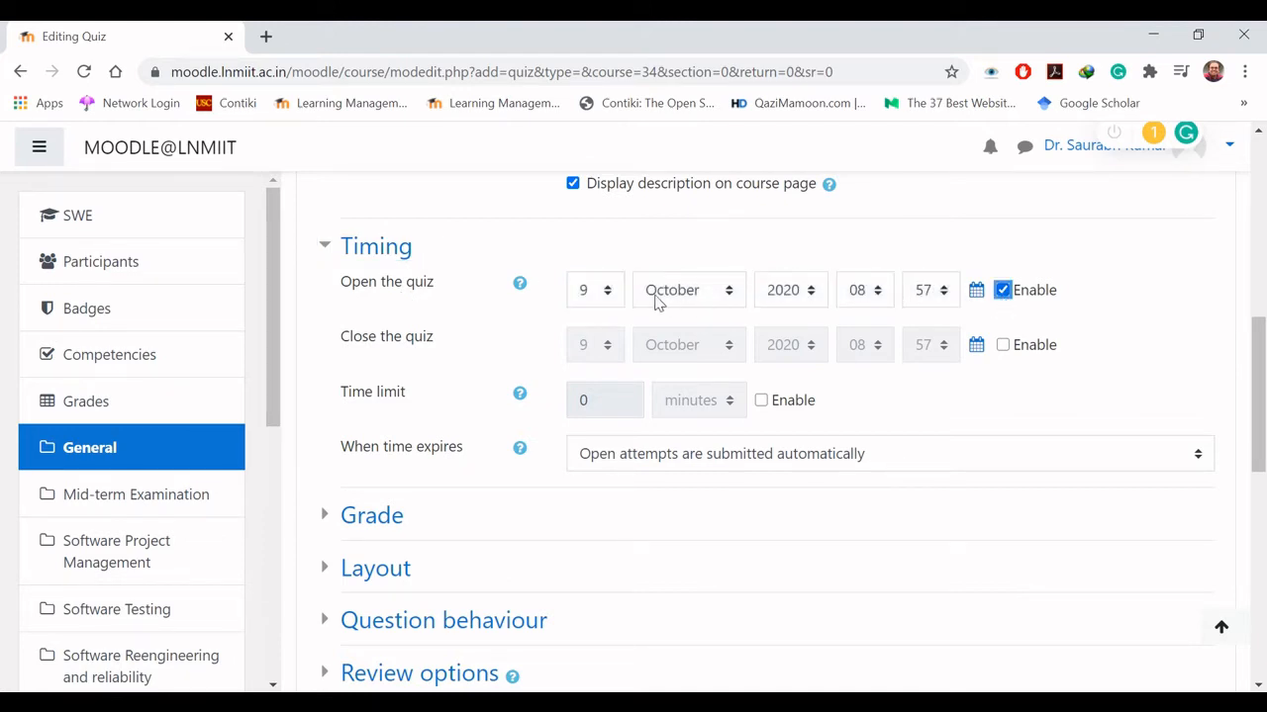
pyautogui.click(605, 292)
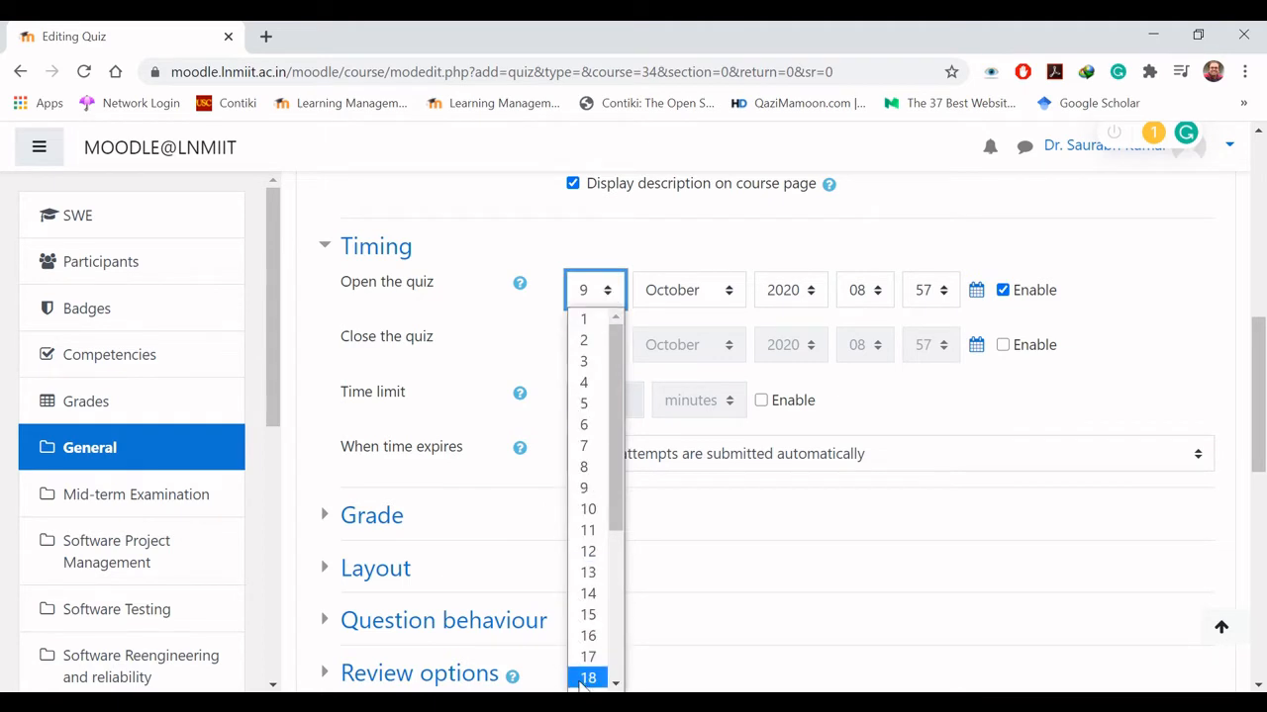
pyautogui.click(589, 636)
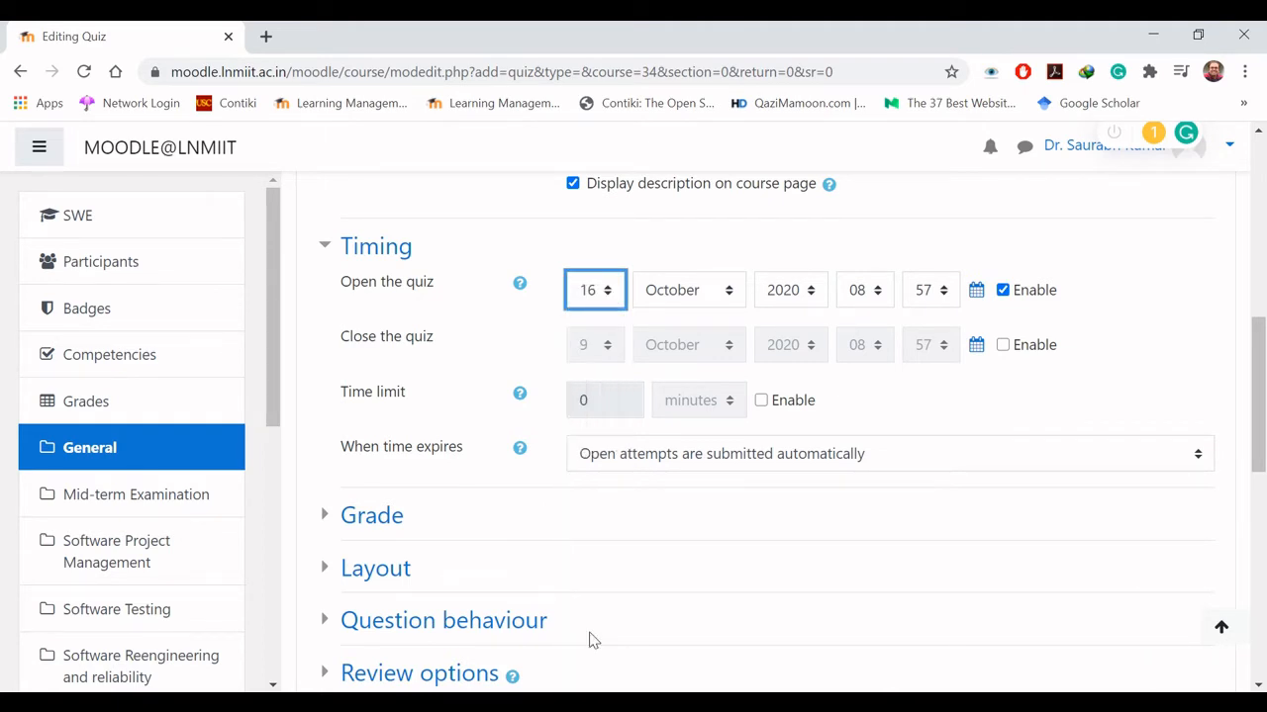
pyautogui.click(873, 294)
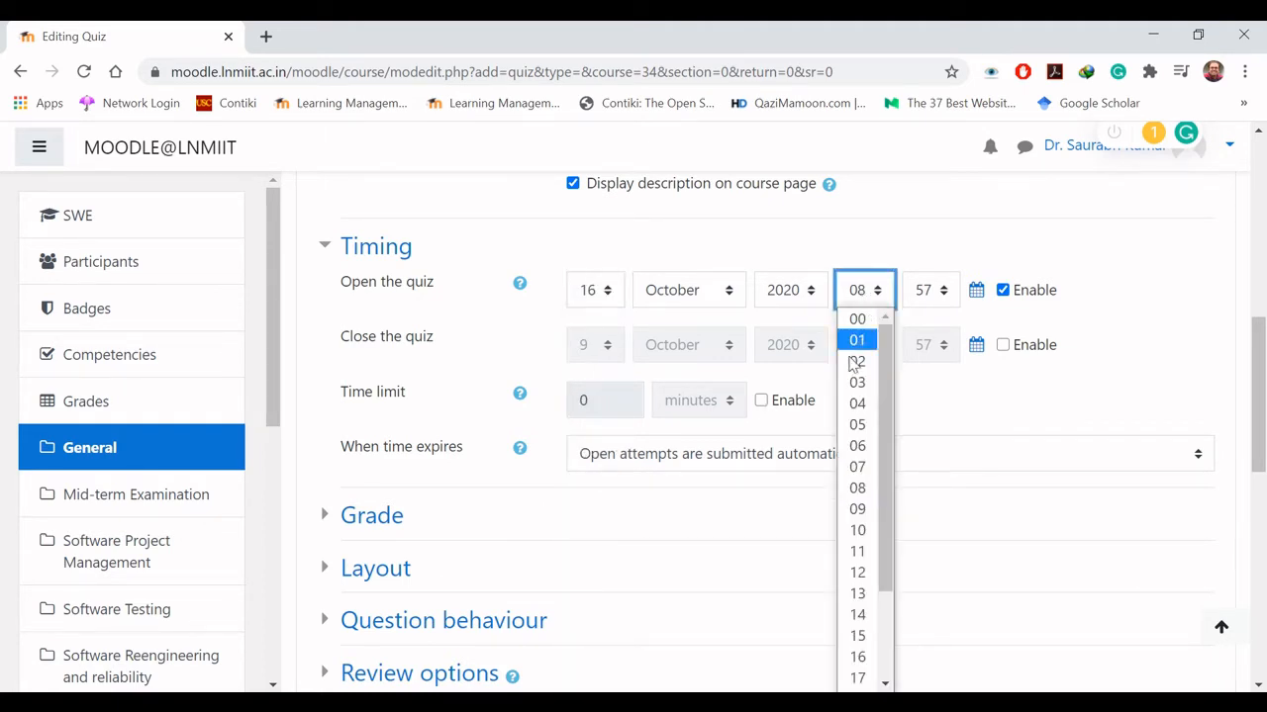
pyautogui.click(856, 466)
pyautogui.click(940, 295)
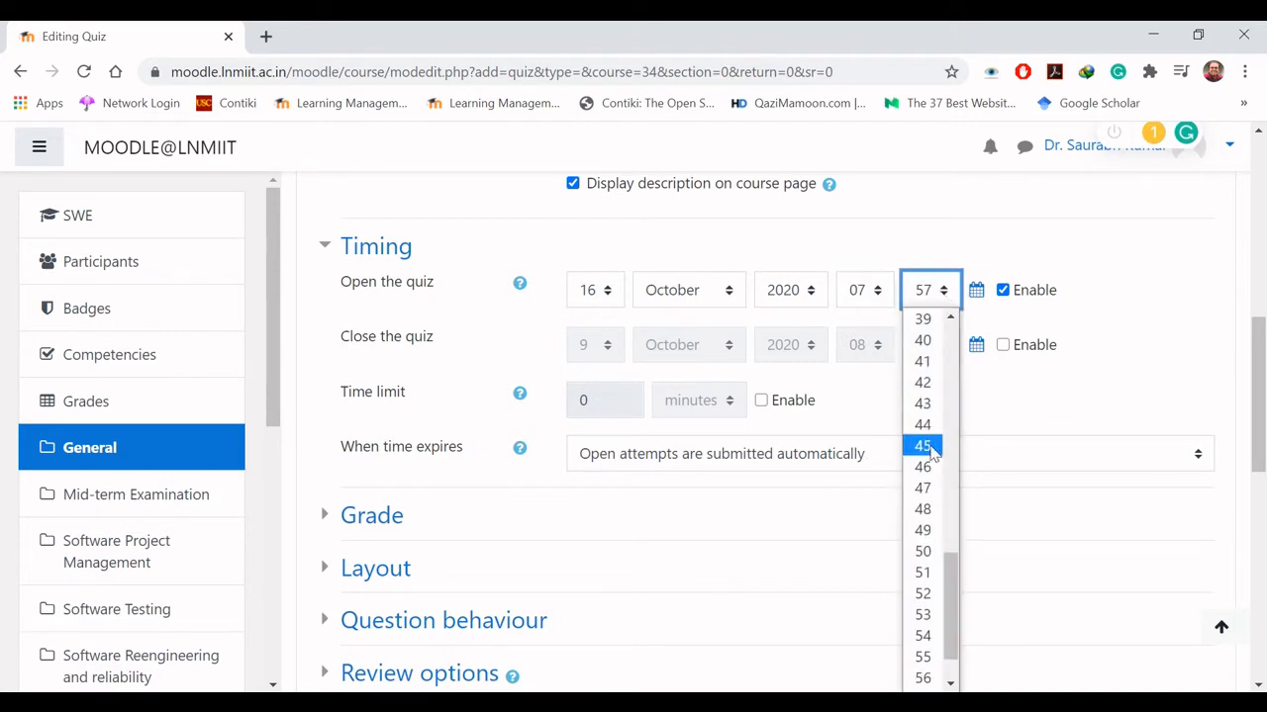
pyautogui.scroll(3, 930, 463)
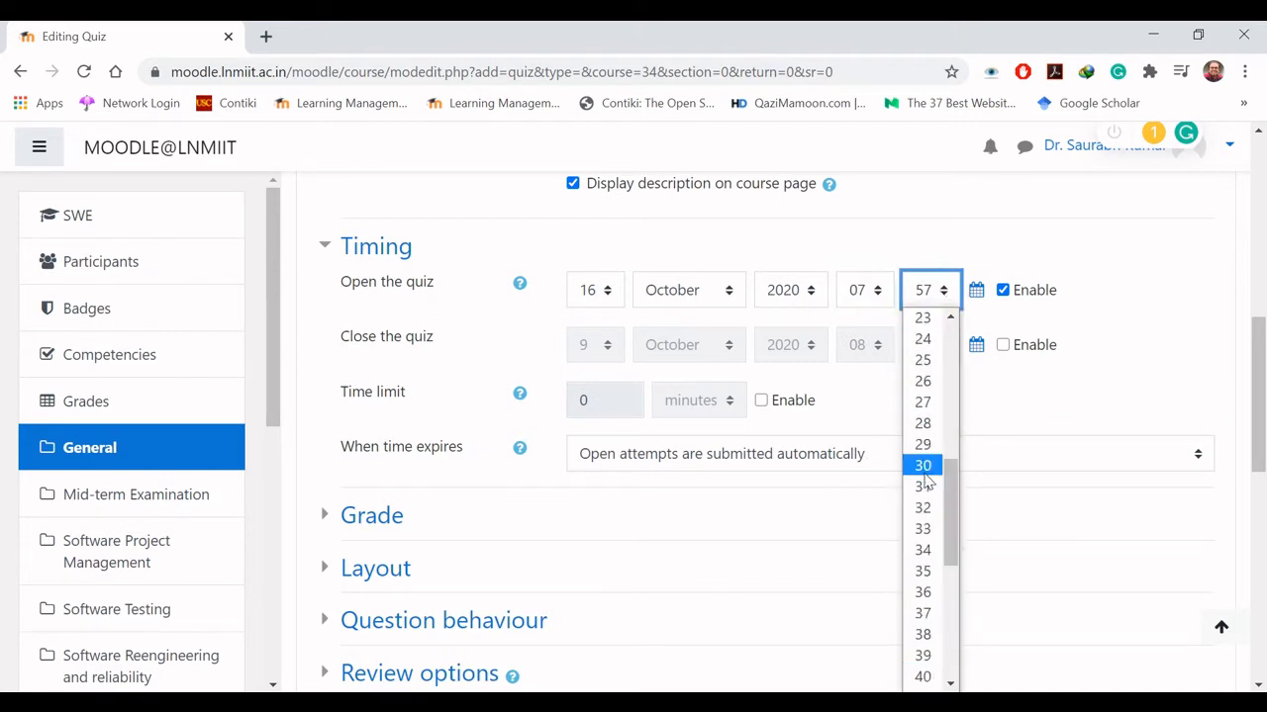
pyautogui.click(926, 462)
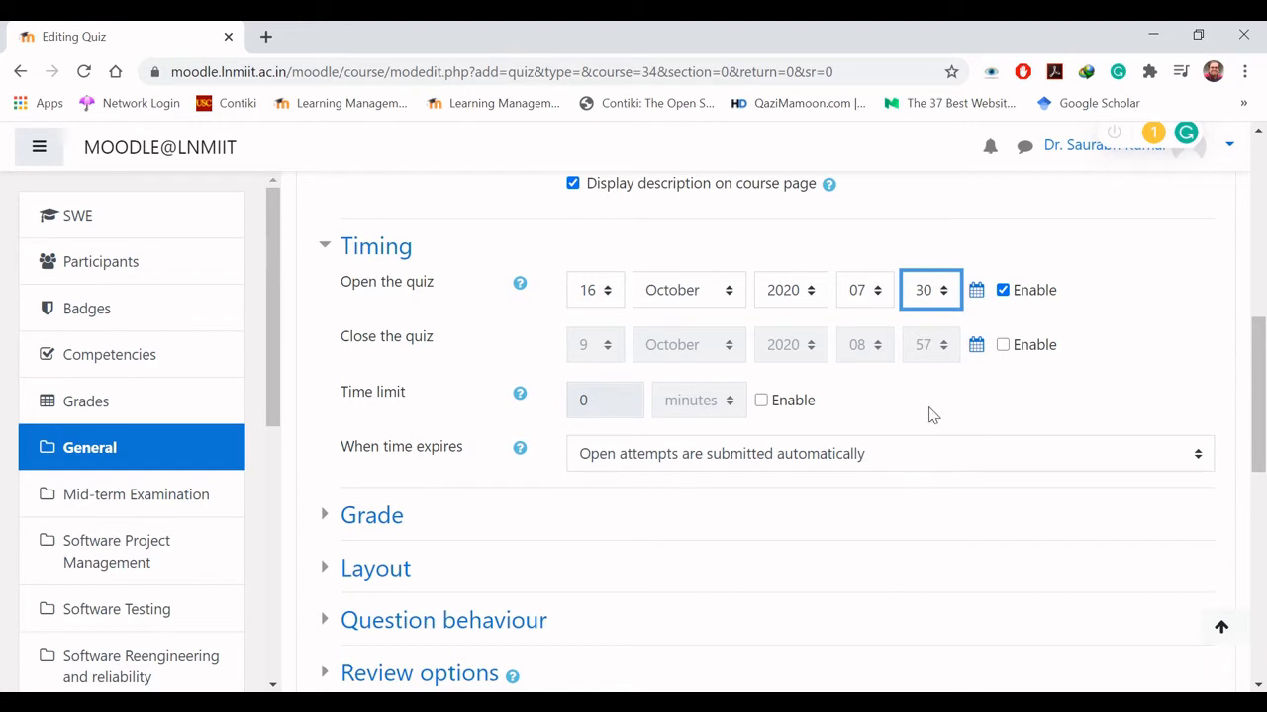
pyautogui.click(930, 416)
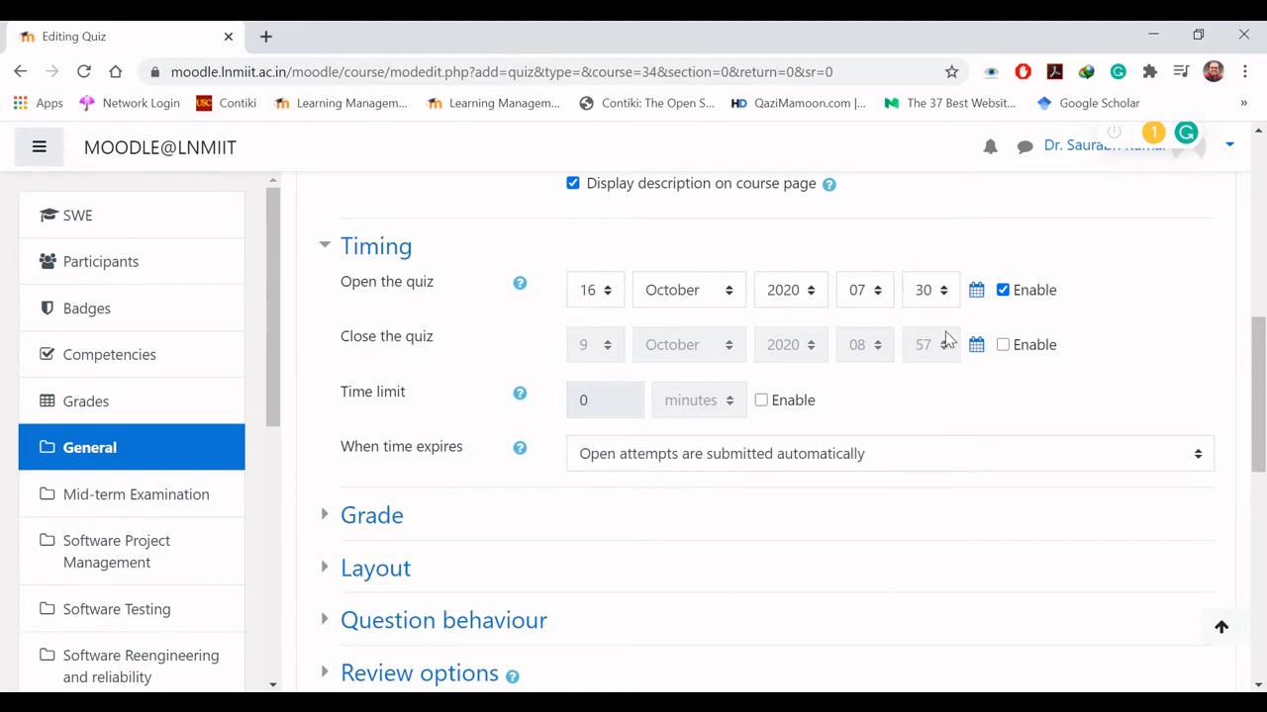
# - Enable the quiz closing time and set it to 16 October 2020, 07:50
pyautogui.click(1002, 346)
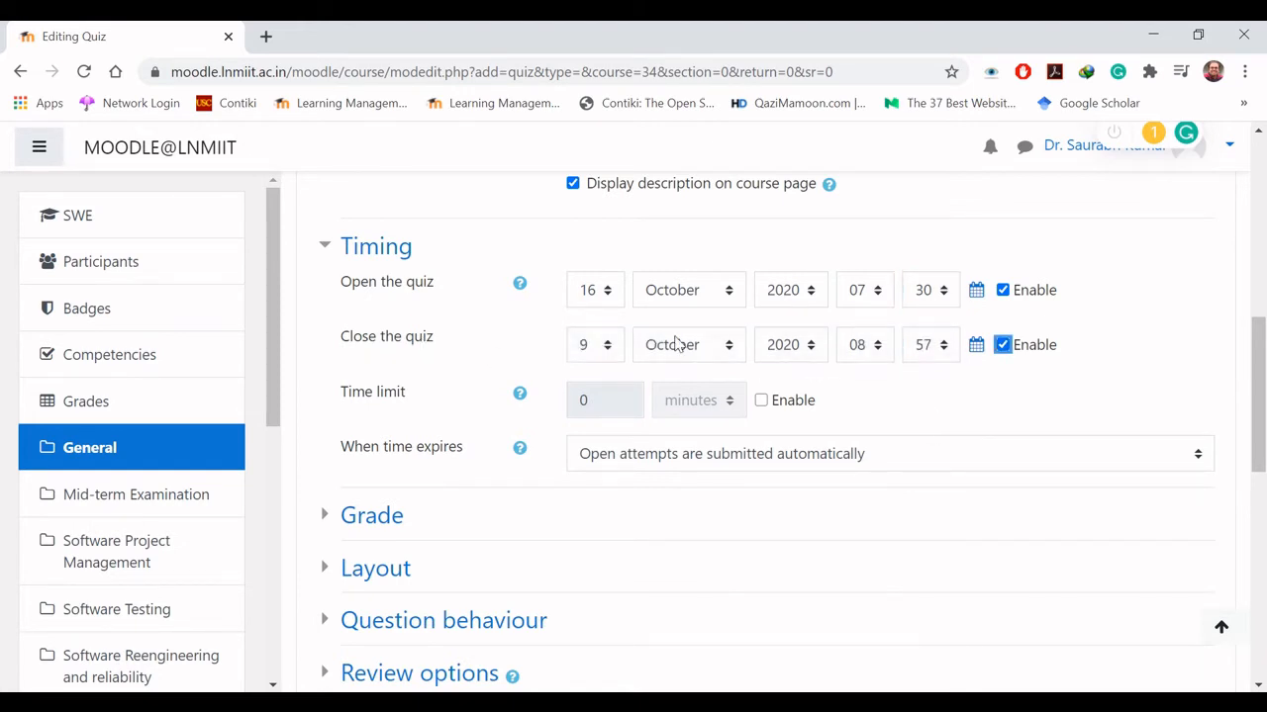
pyautogui.click(514, 358)
pyautogui.click(605, 345)
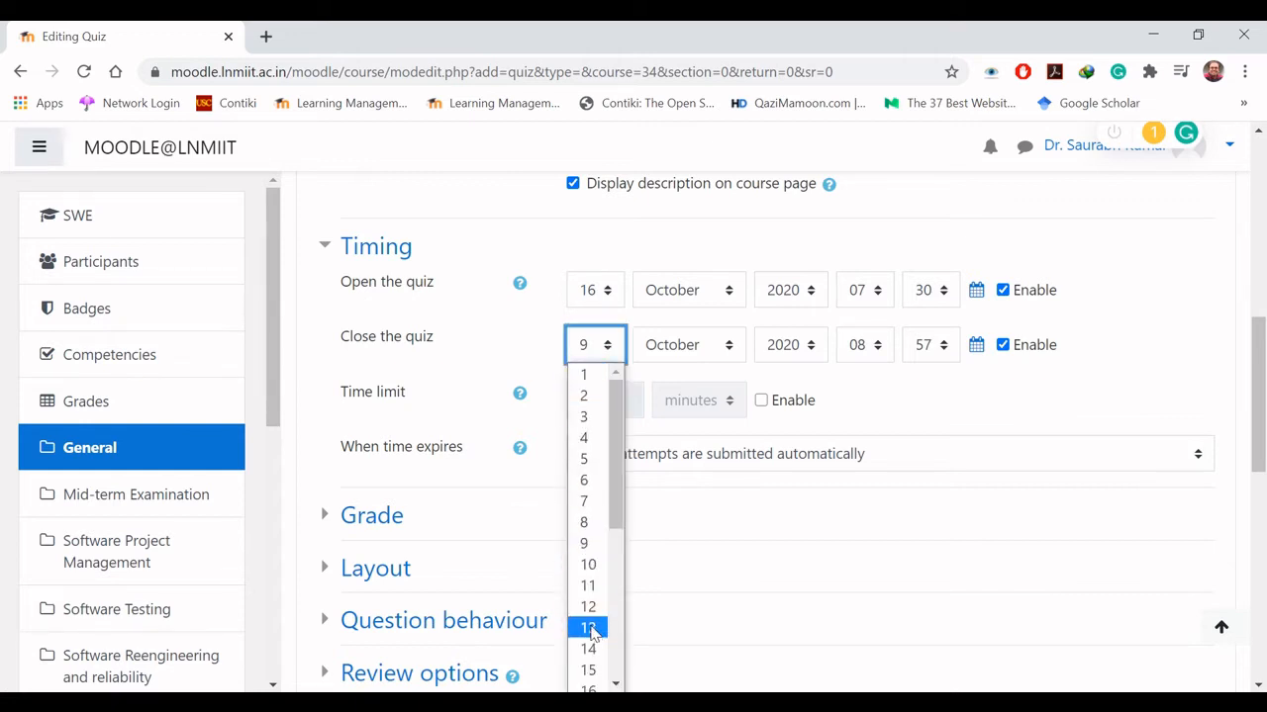
pyautogui.click(589, 683)
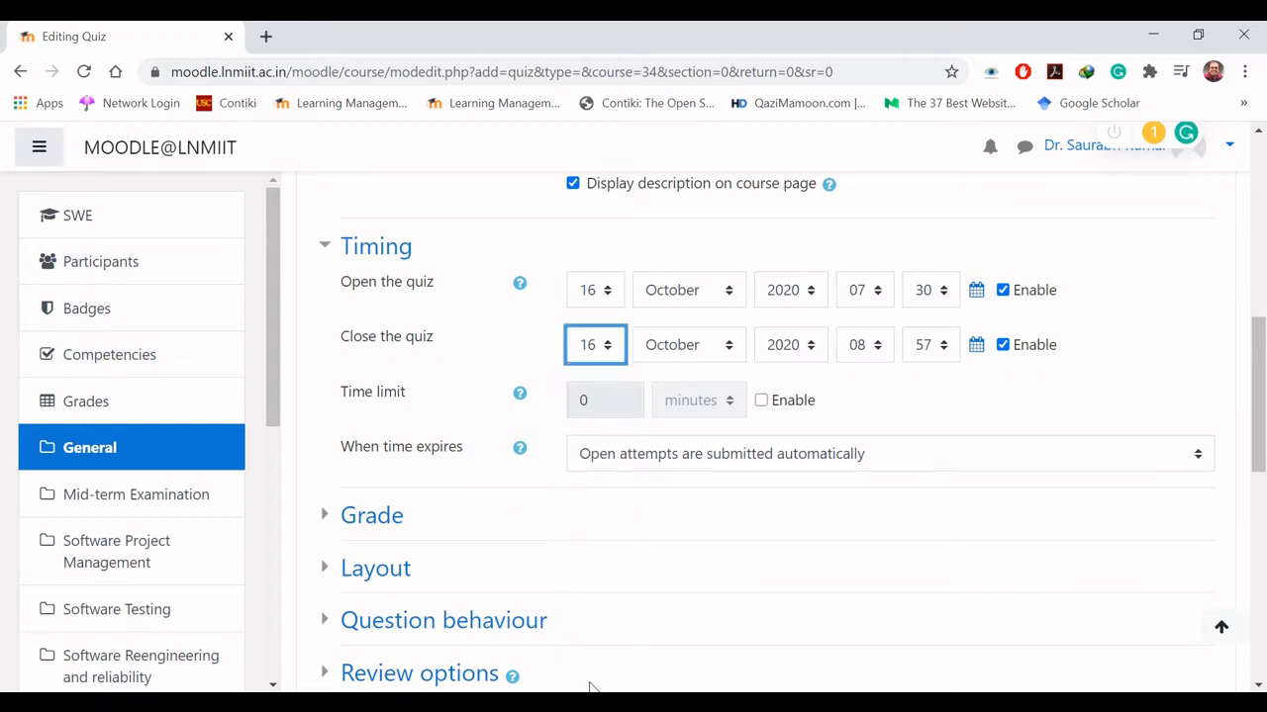
pyautogui.click(730, 350)
pyautogui.click(729, 348)
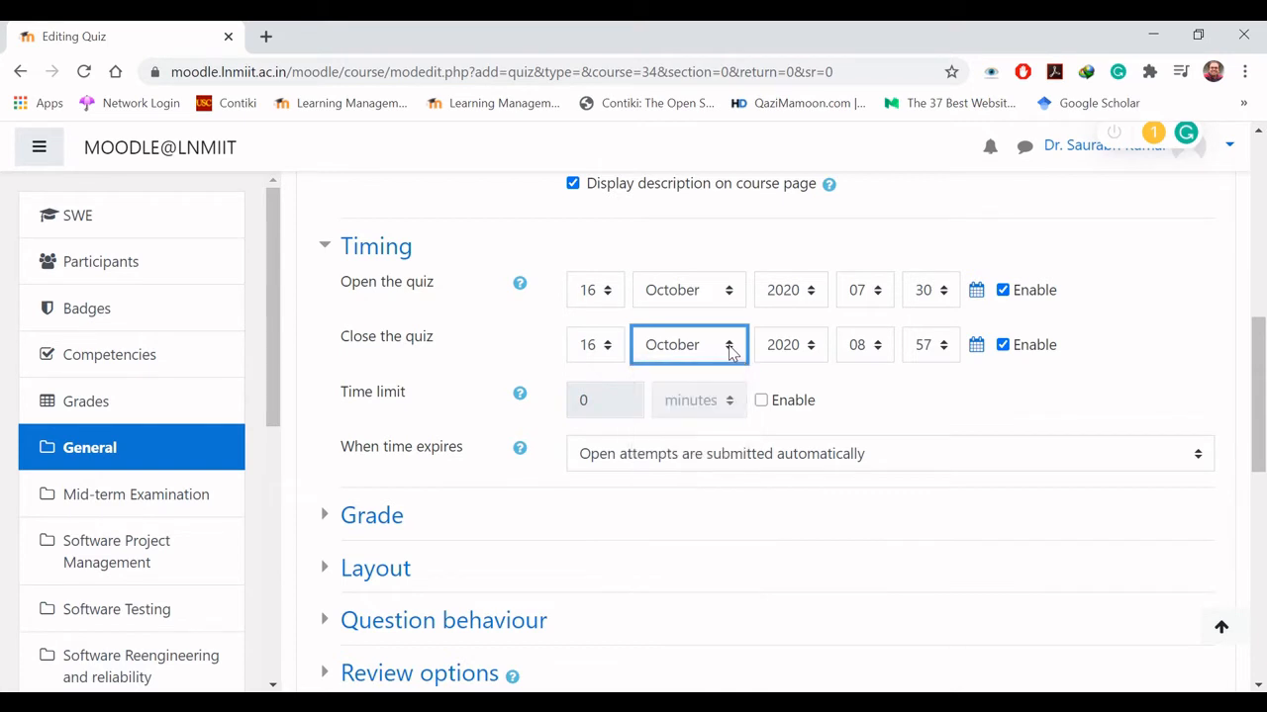
pyautogui.click(876, 355)
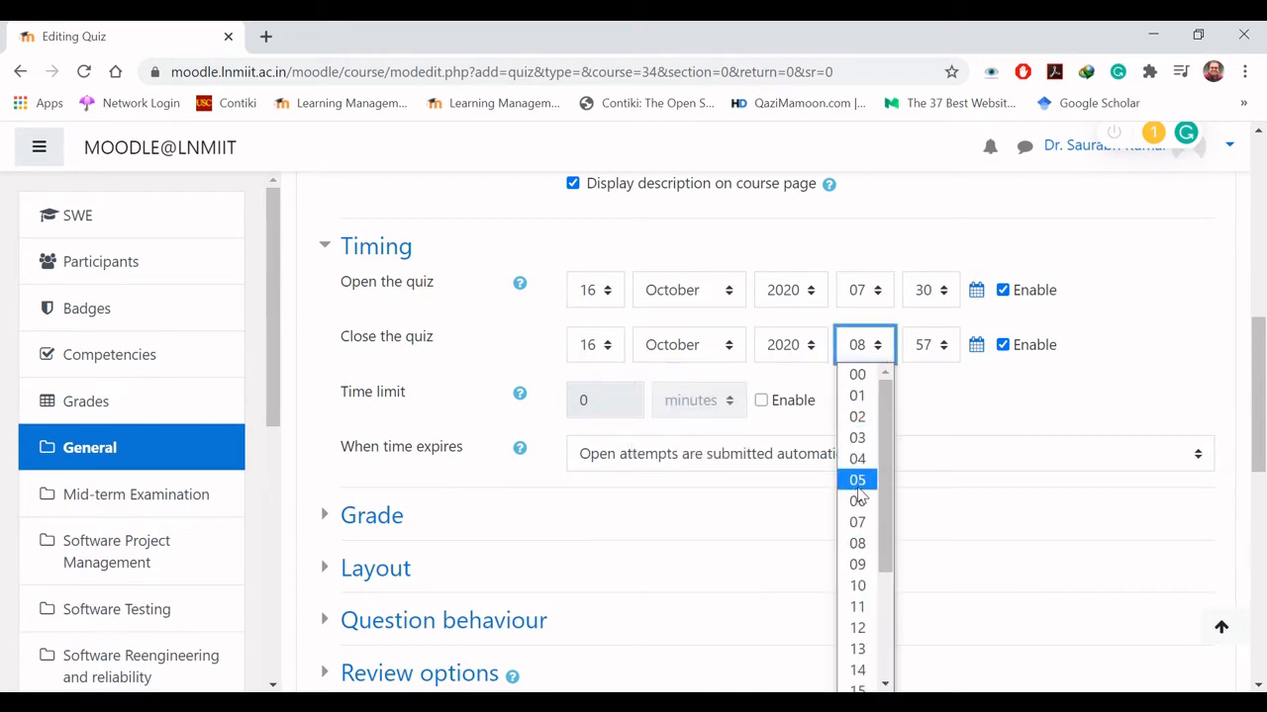
pyautogui.click(857, 521)
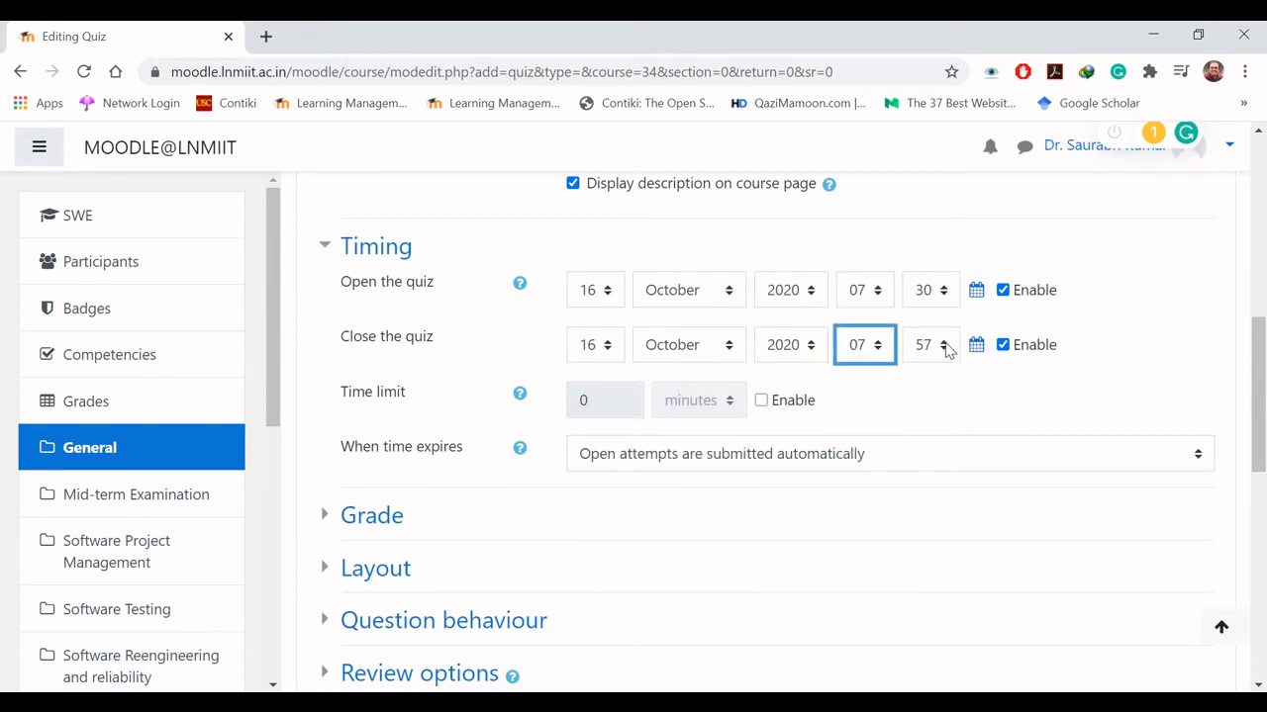
pyautogui.click(940, 348)
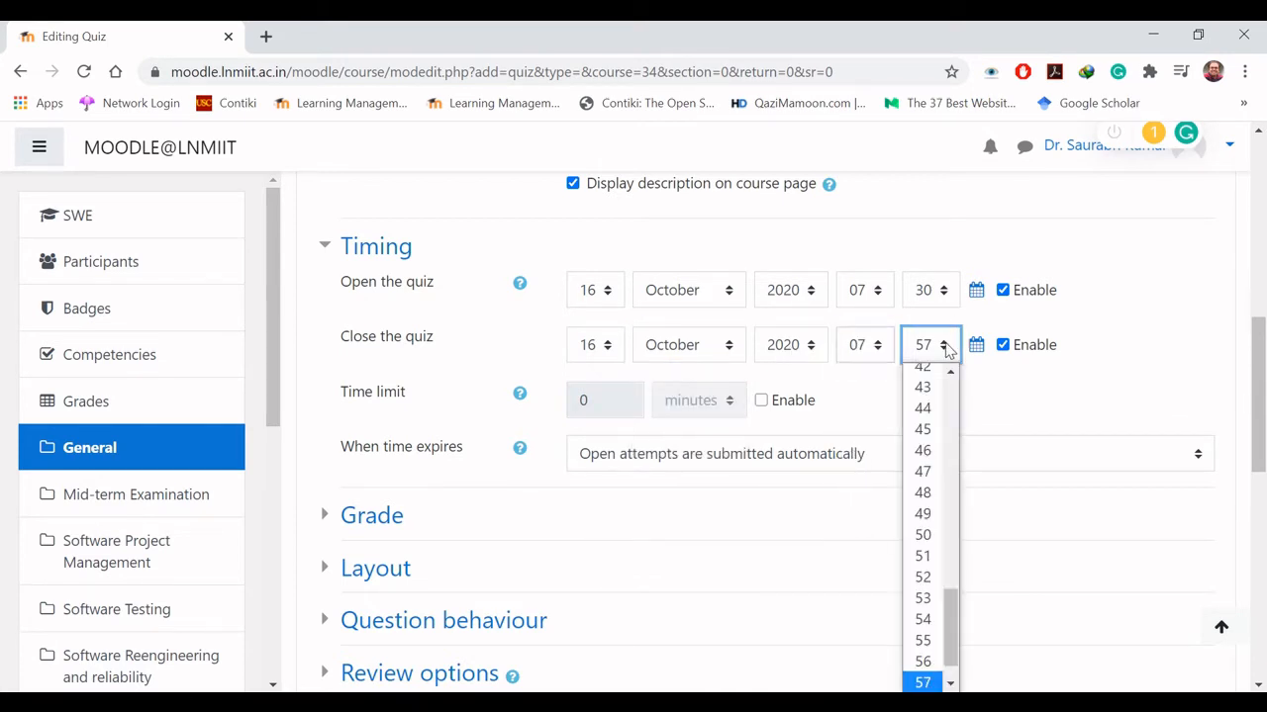
pyautogui.click(925, 536)
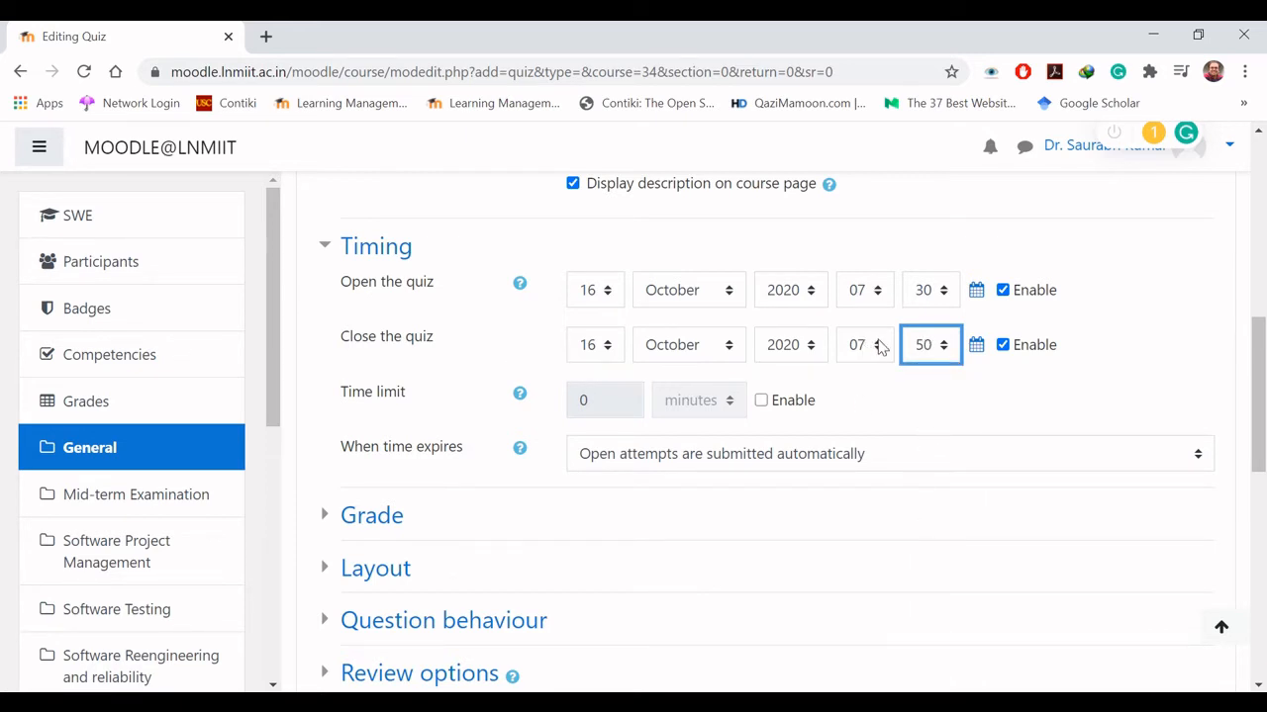
pyautogui.click(940, 406)
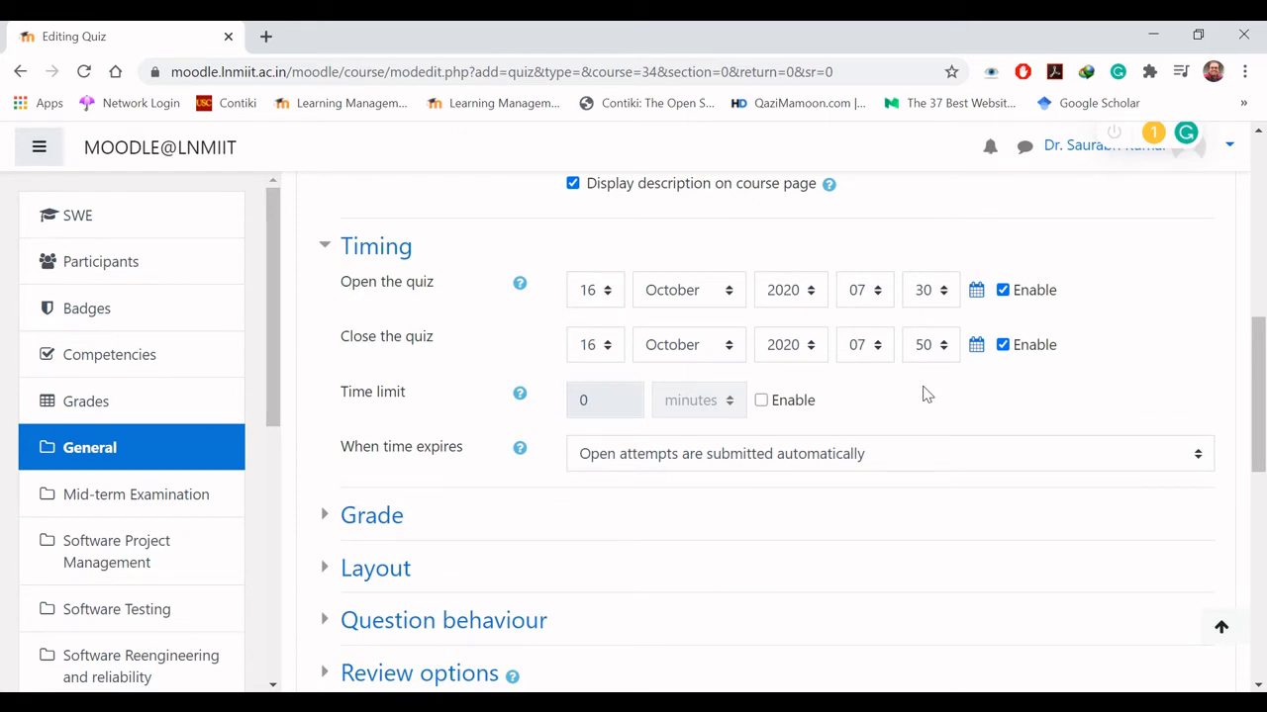
# - Enable the quiz time limit and set it to 10 minutes
pyautogui.click(761, 401)
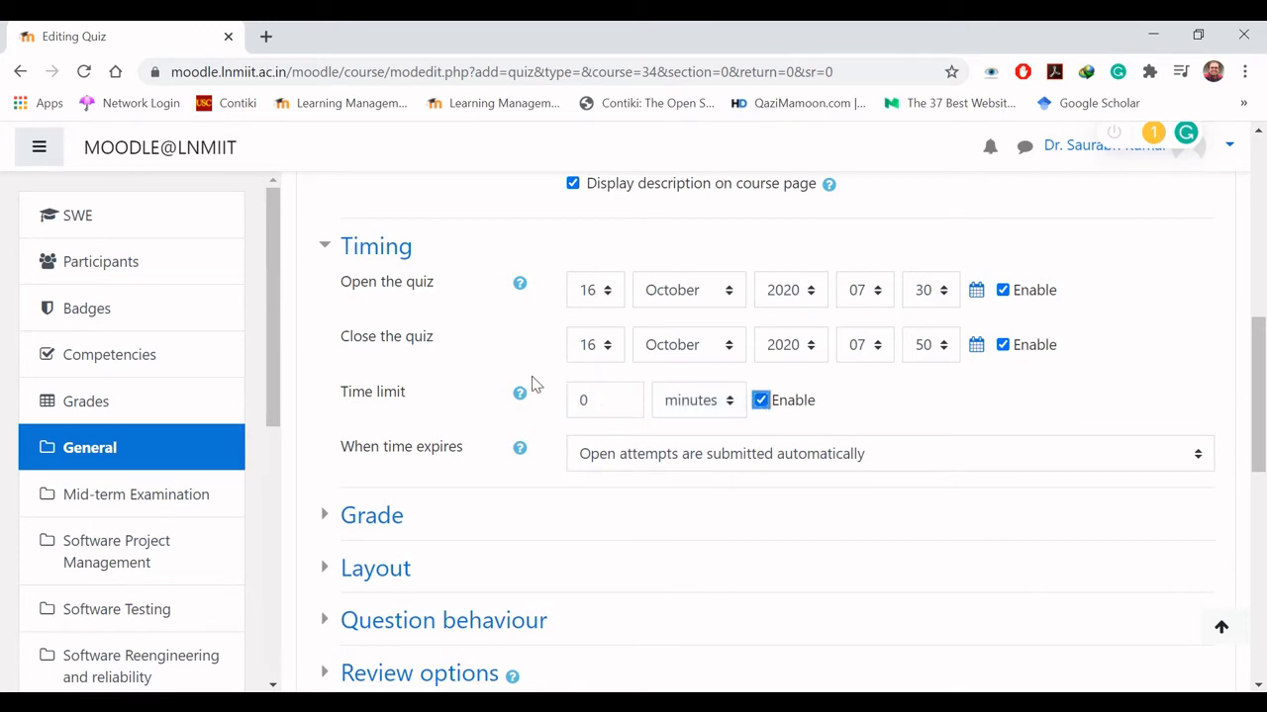
pyautogui.click(584, 399)
pyautogui.write('1')
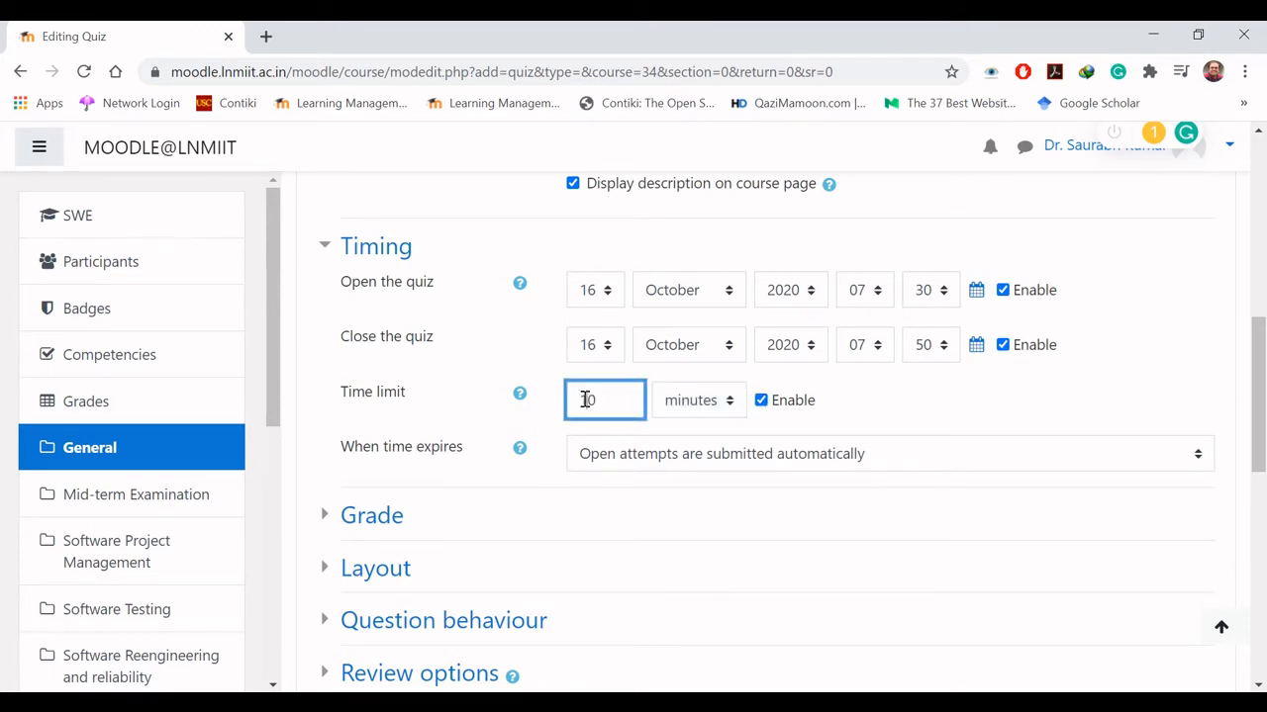
pyautogui.click(982, 409)
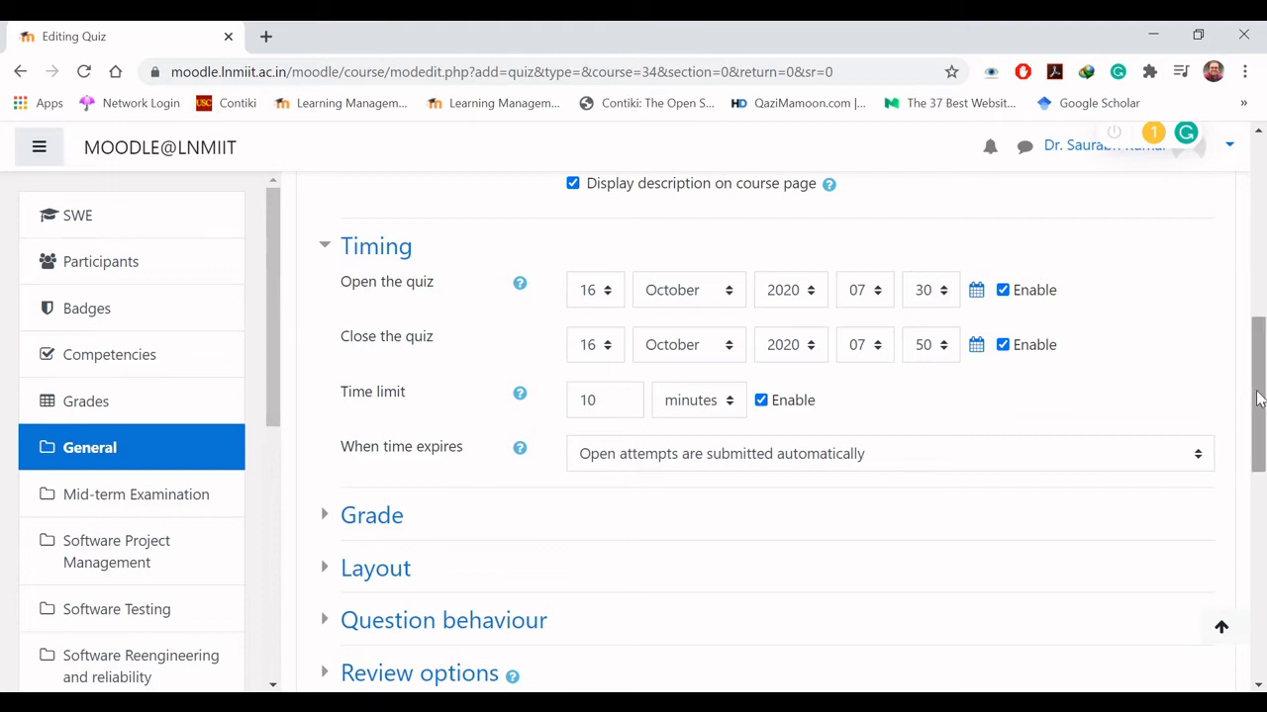
# - In the grade settings, limit the attempts allowed to 1 and leave the grade to pass empty
pyautogui.moveTo(1257, 397); pyautogui.dragTo(1263, 502)
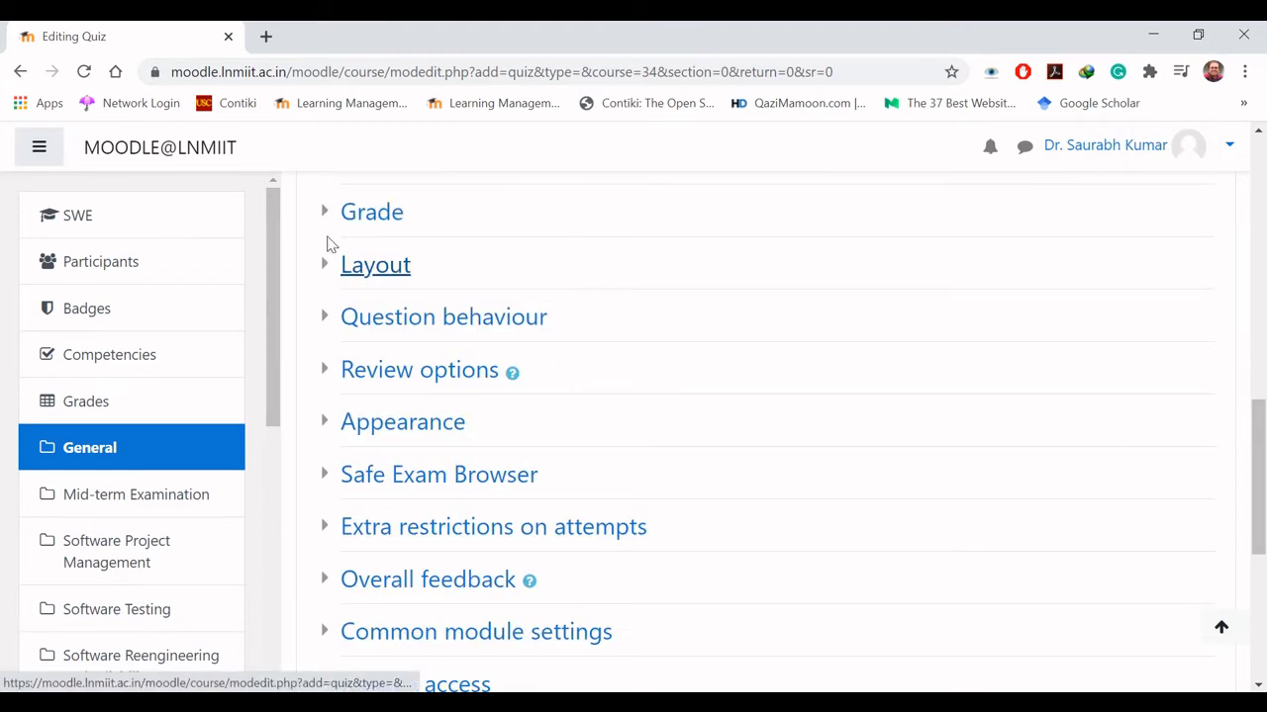
pyautogui.click(330, 213)
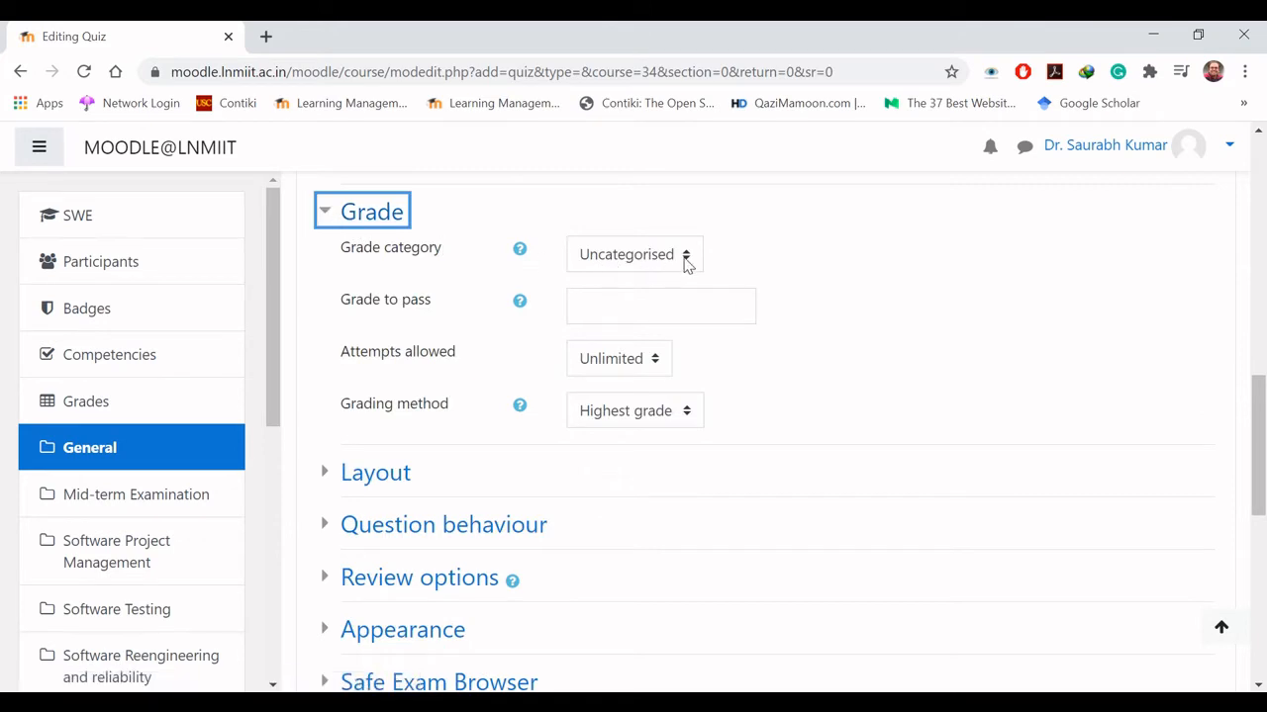
pyautogui.click(658, 362)
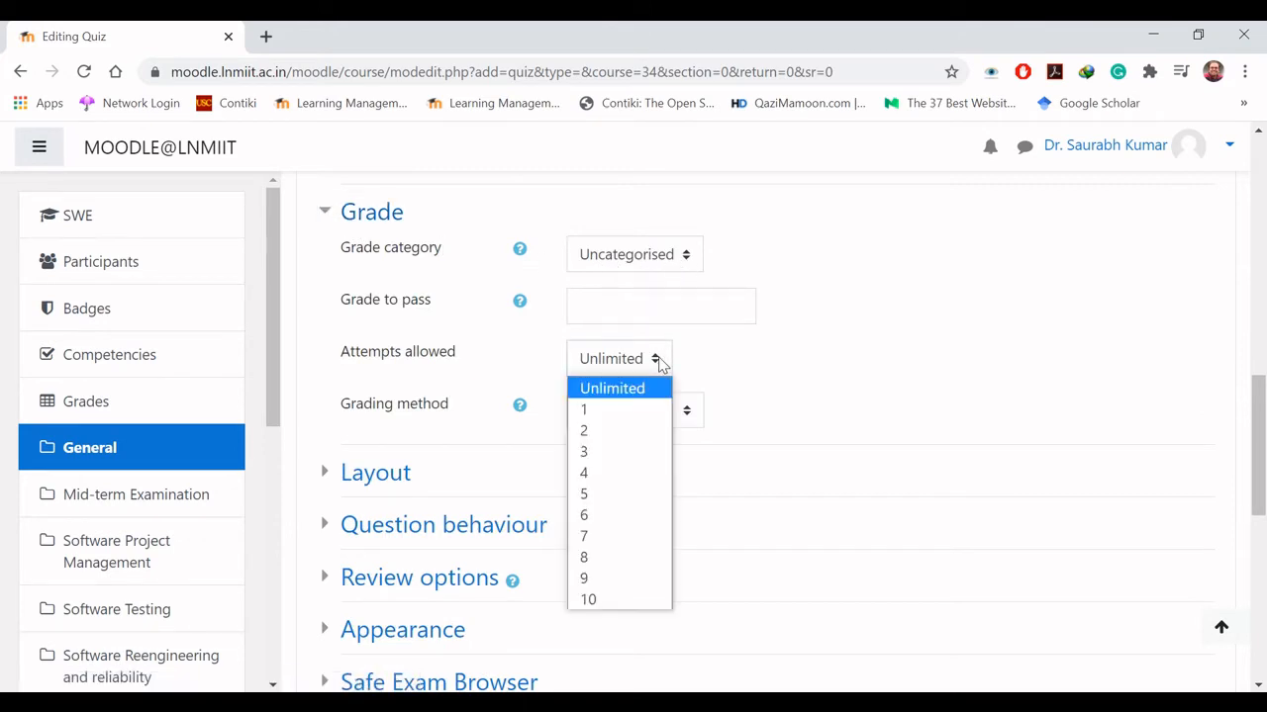
pyautogui.click(627, 411)
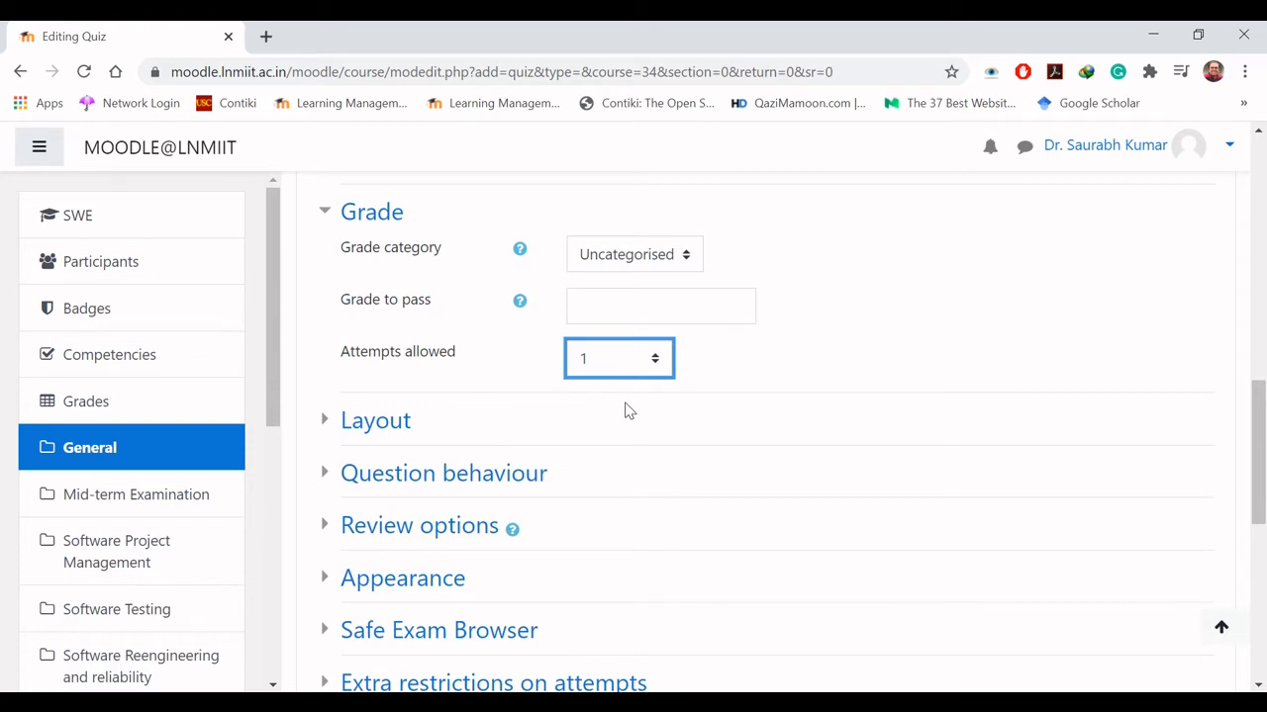
pyautogui.click(617, 307)
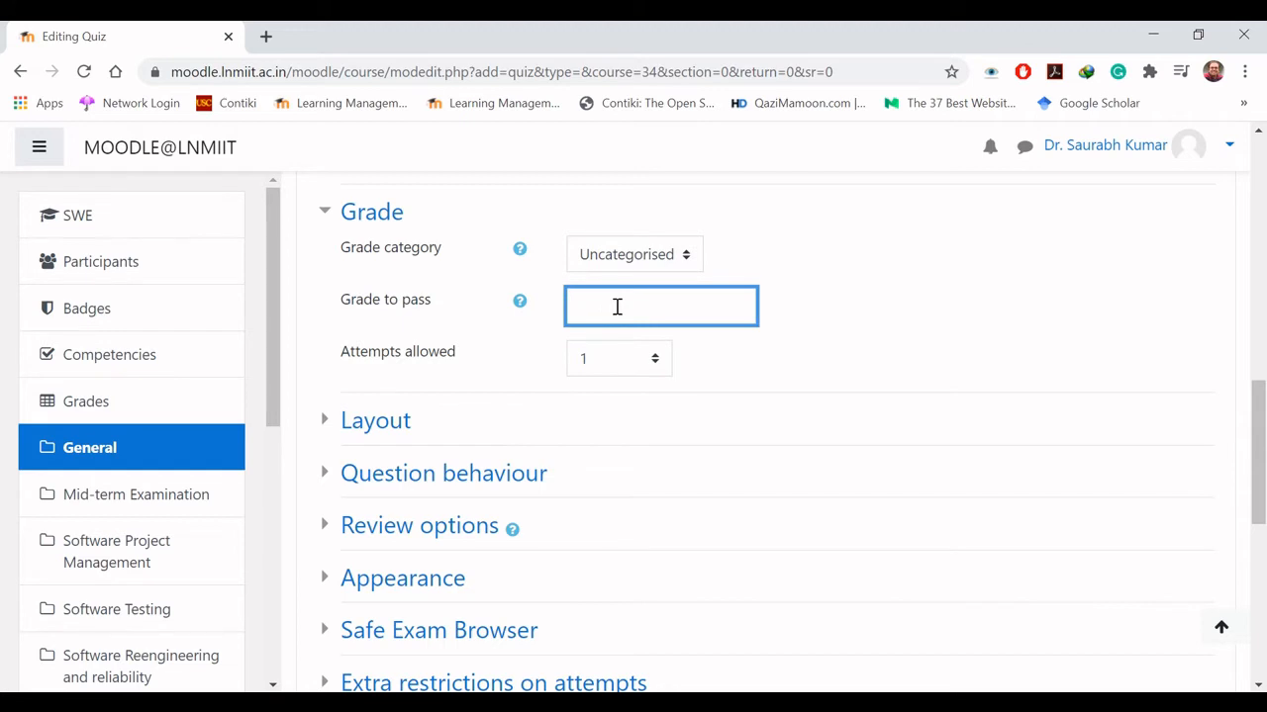
pyautogui.click(862, 362)
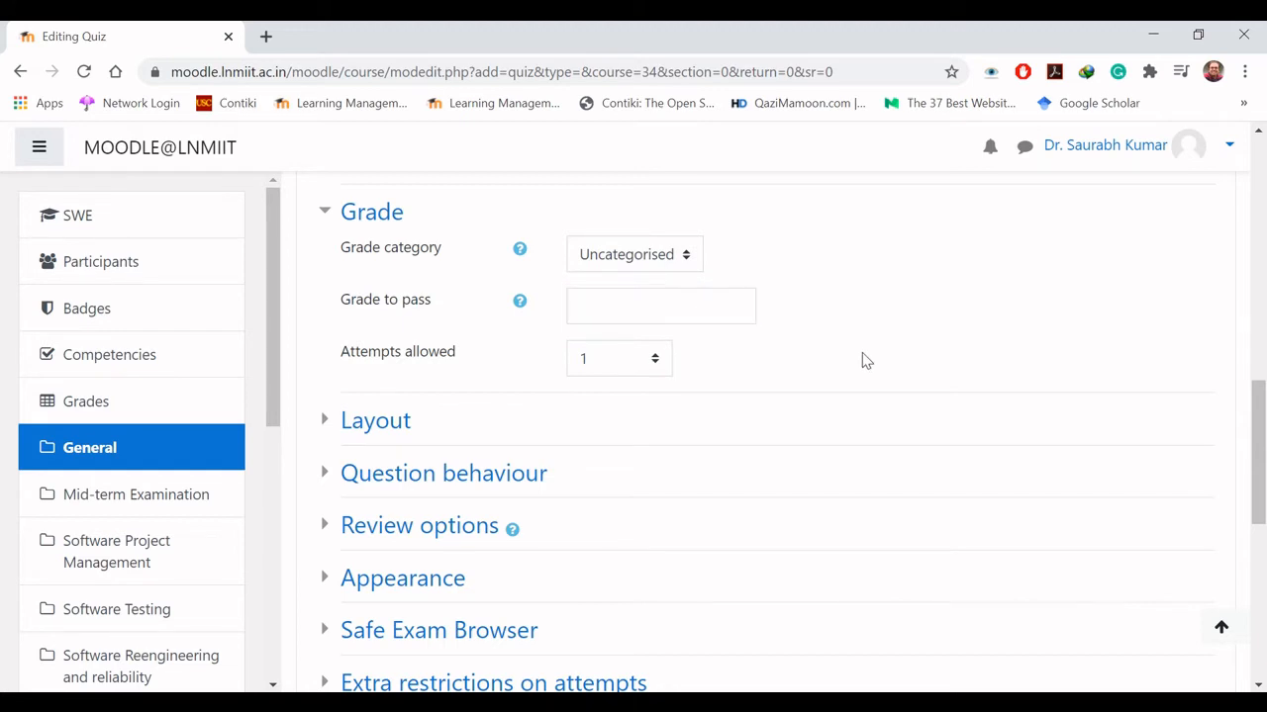
# - In the layout settings, set the new page option to "Never, all questions on one page"
pyautogui.click(327, 424)
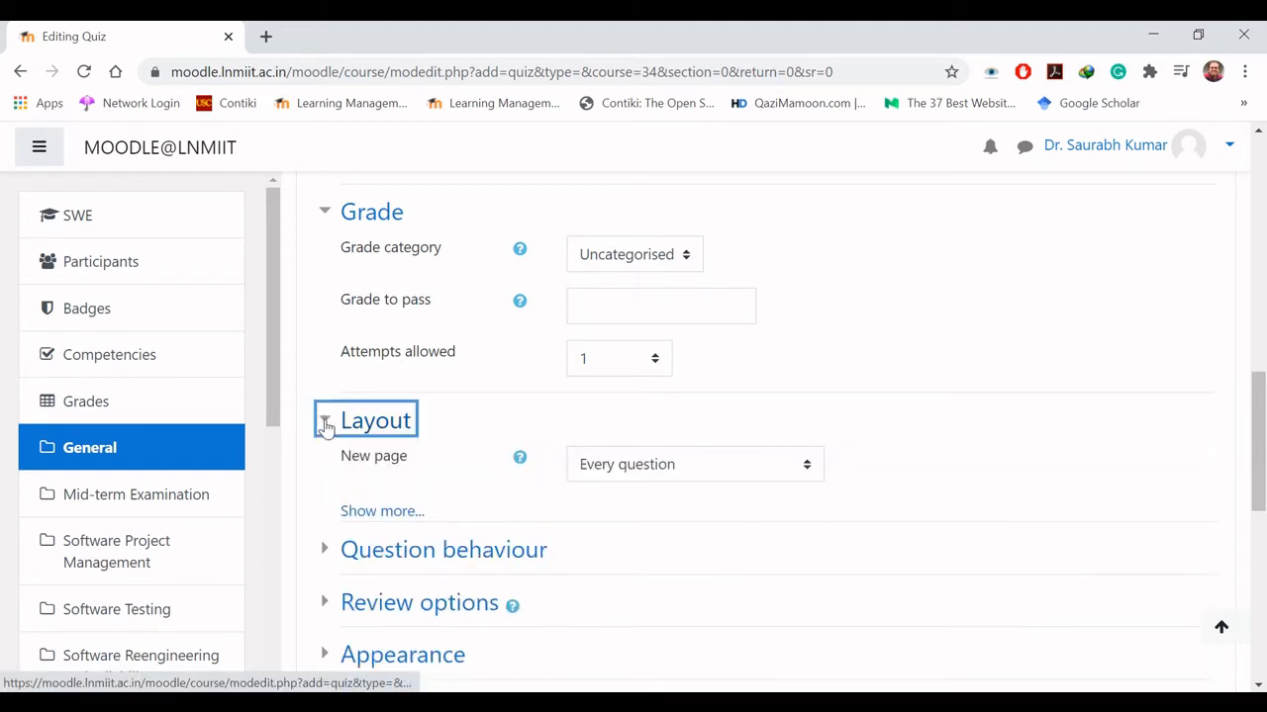
pyautogui.scroll(-2, 450, 334)
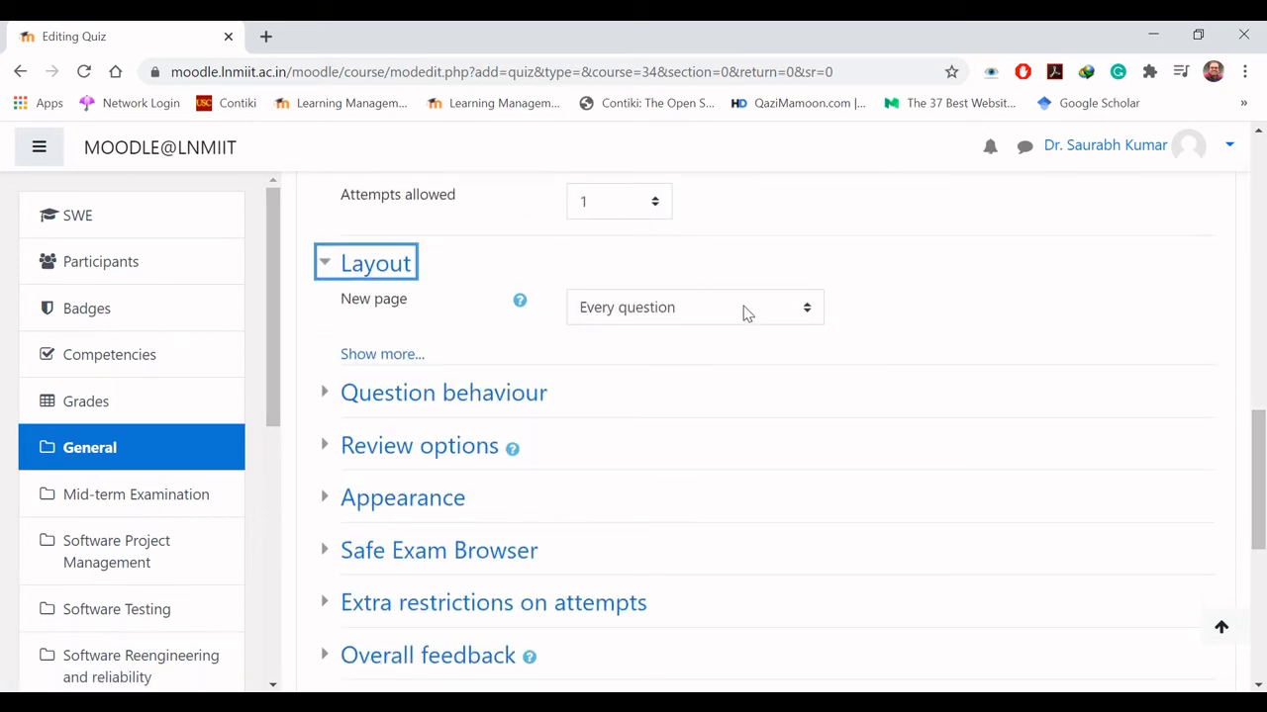
pyautogui.click(808, 314)
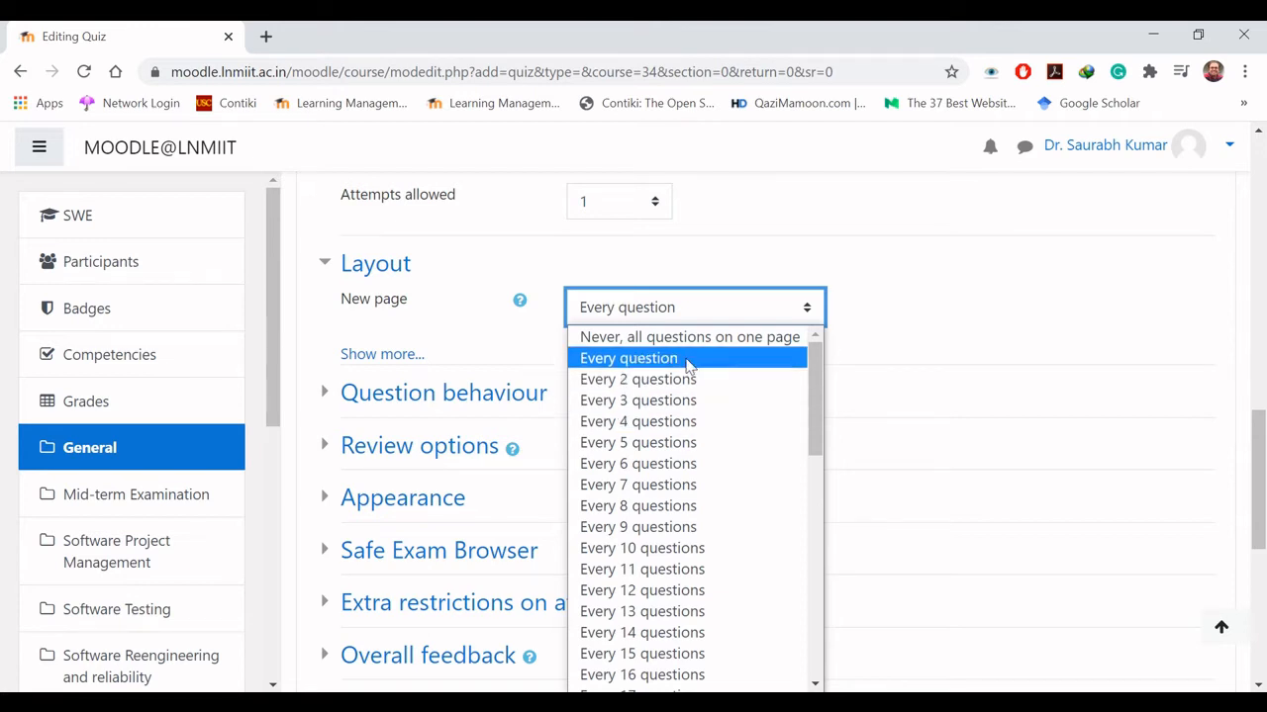
pyautogui.click(683, 339)
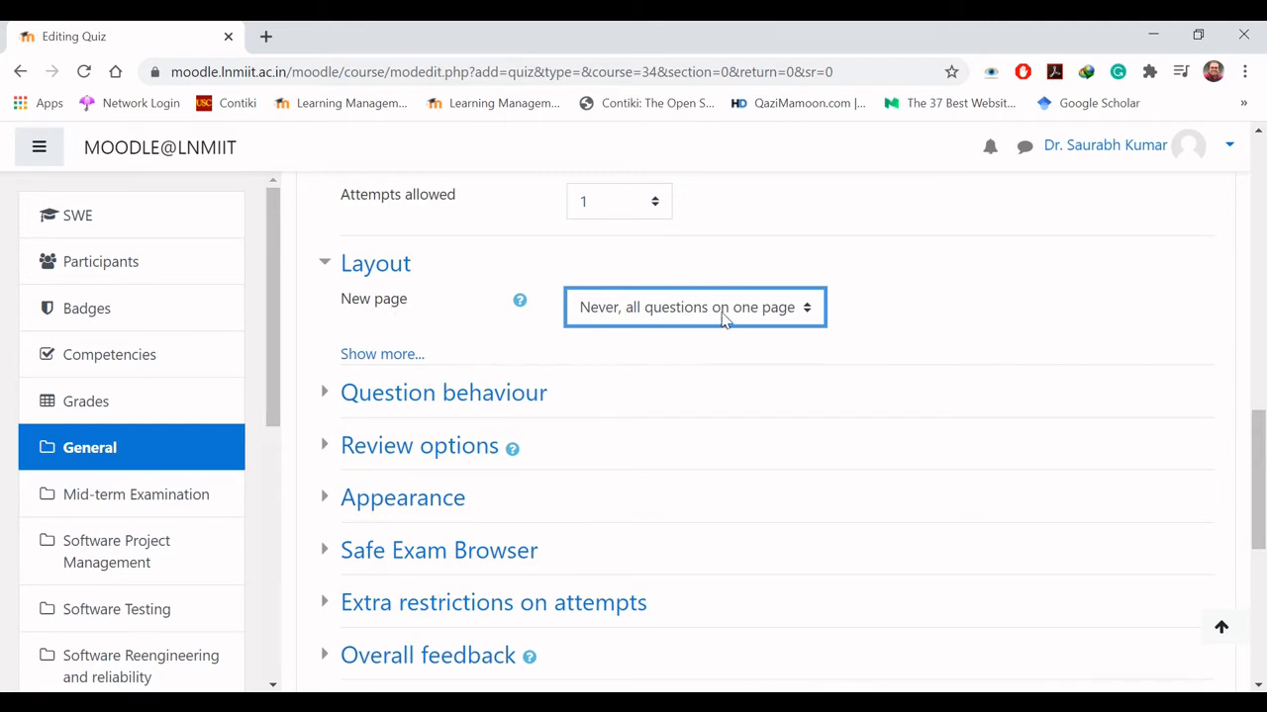
pyautogui.click(750, 341)
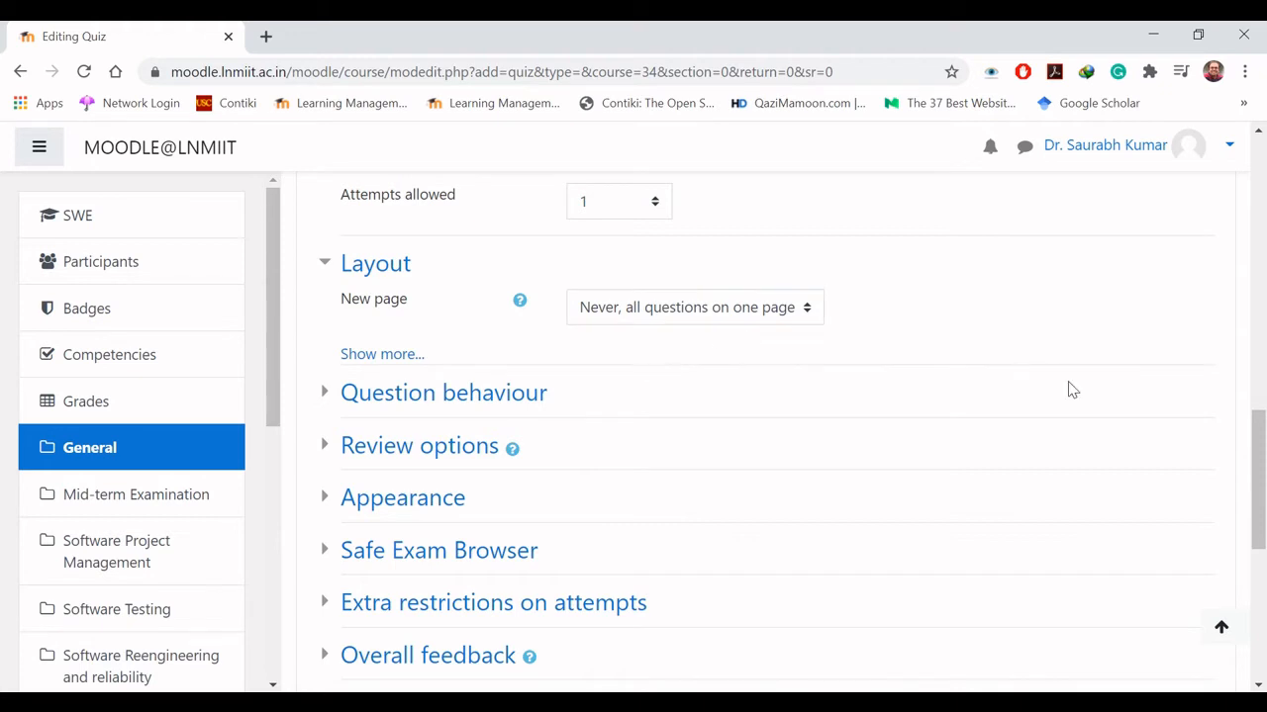
# - Expand the question behaviour settings and examine the choices for shuffling within questions, keeping Yes
pyautogui.scroll(-2, 1261, 434)
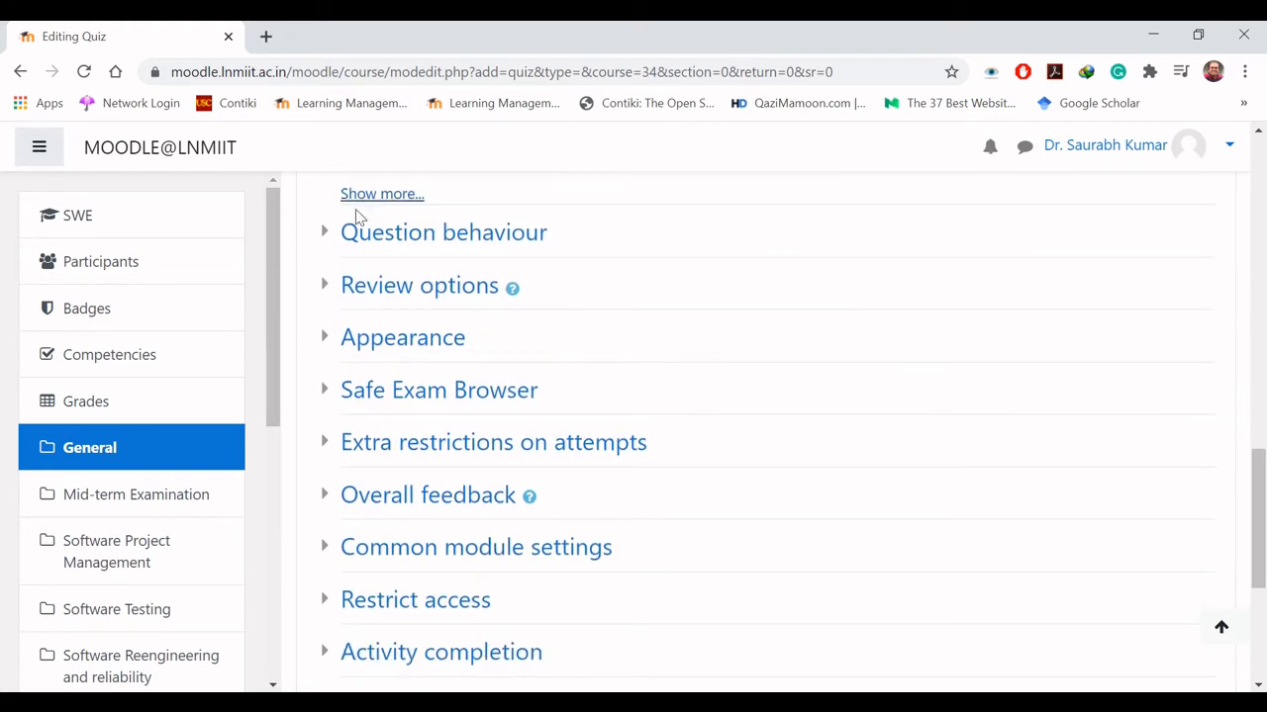
pyautogui.click(327, 238)
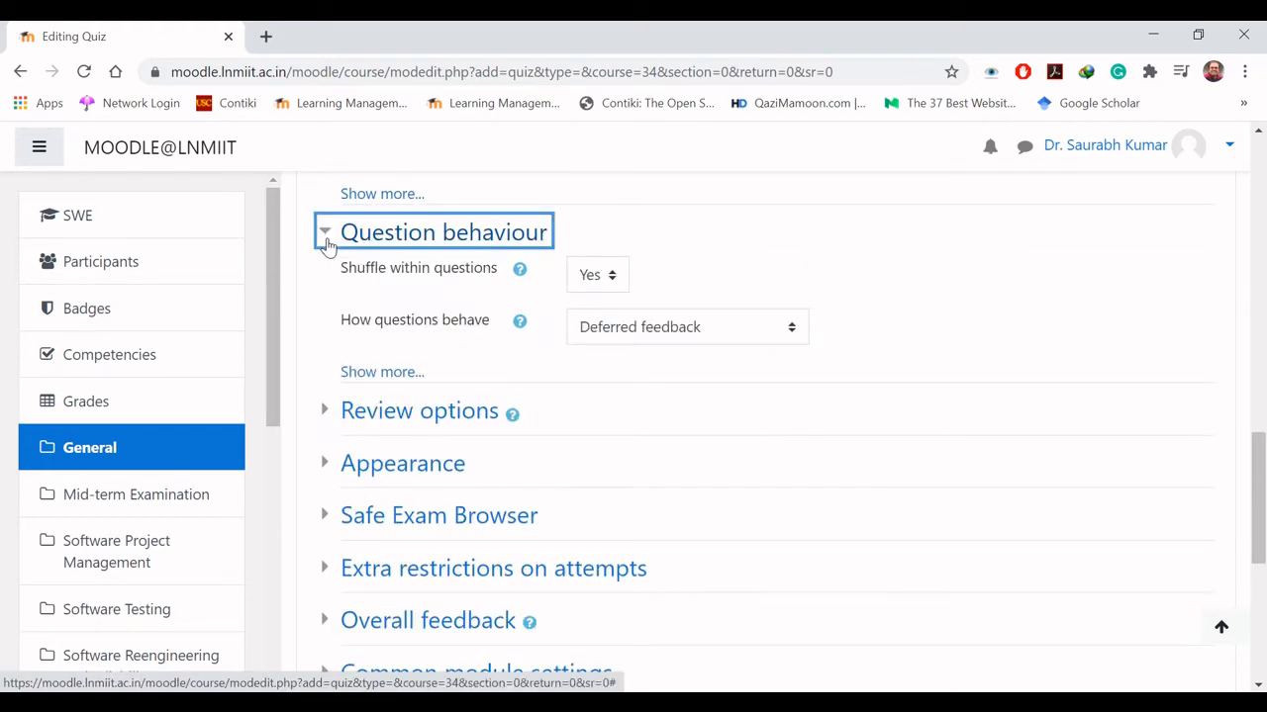
pyautogui.click(614, 281)
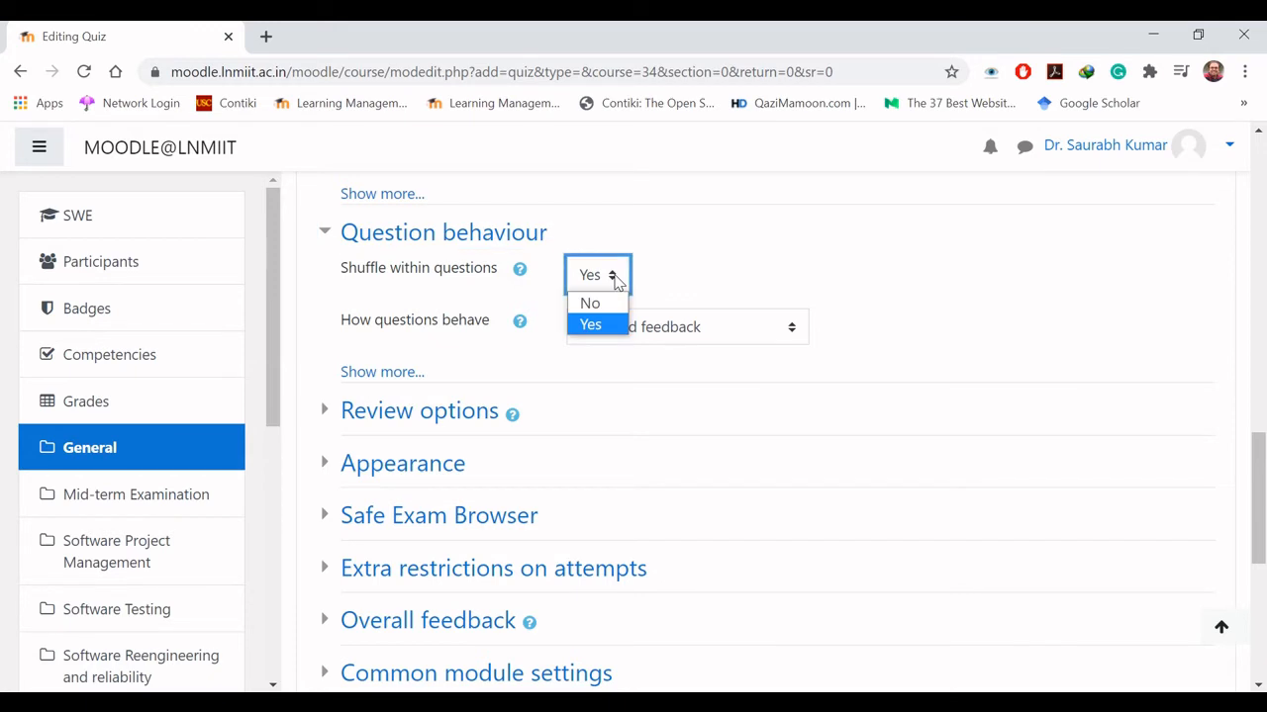
pyautogui.click(614, 281)
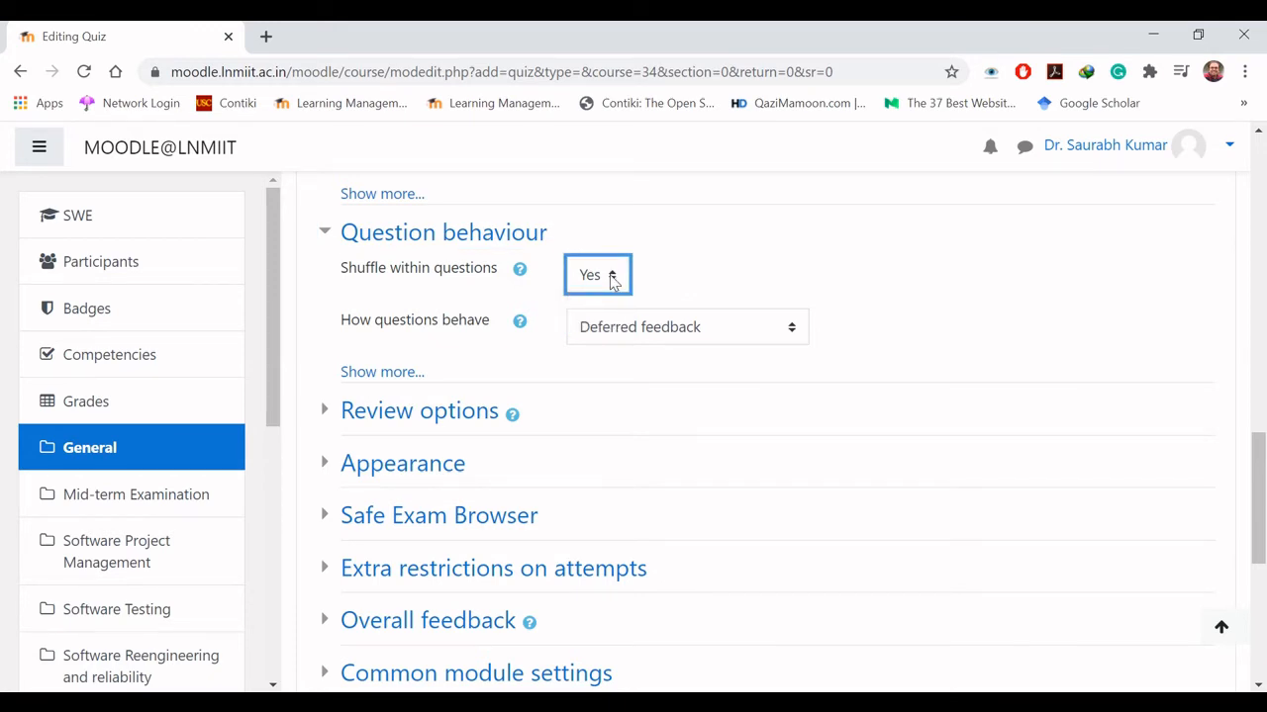
pyautogui.click(311, 368)
# - In the review options, disable The attempt and Marks immediately after the attempt, later while the quiz is still open, and after the quiz is closed
pyautogui.click(323, 419)
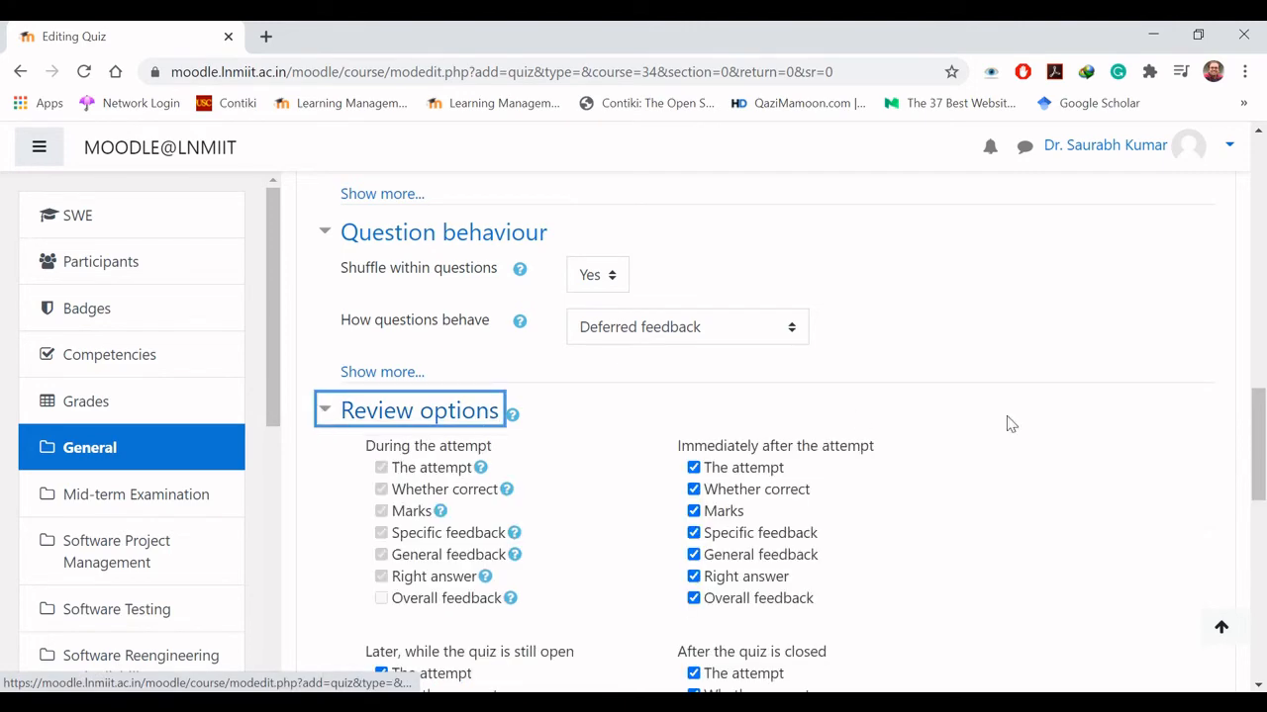
pyautogui.moveTo(1262, 445); pyautogui.dragTo(1261, 485)
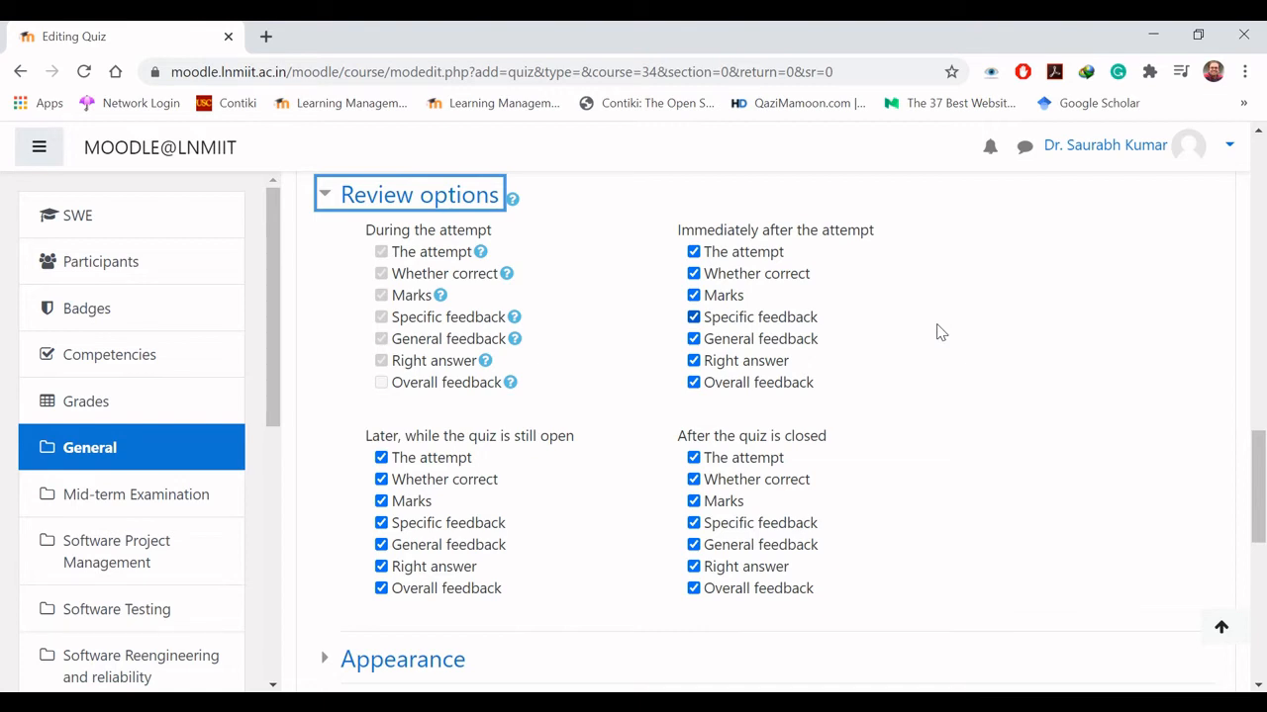
pyautogui.click(694, 253)
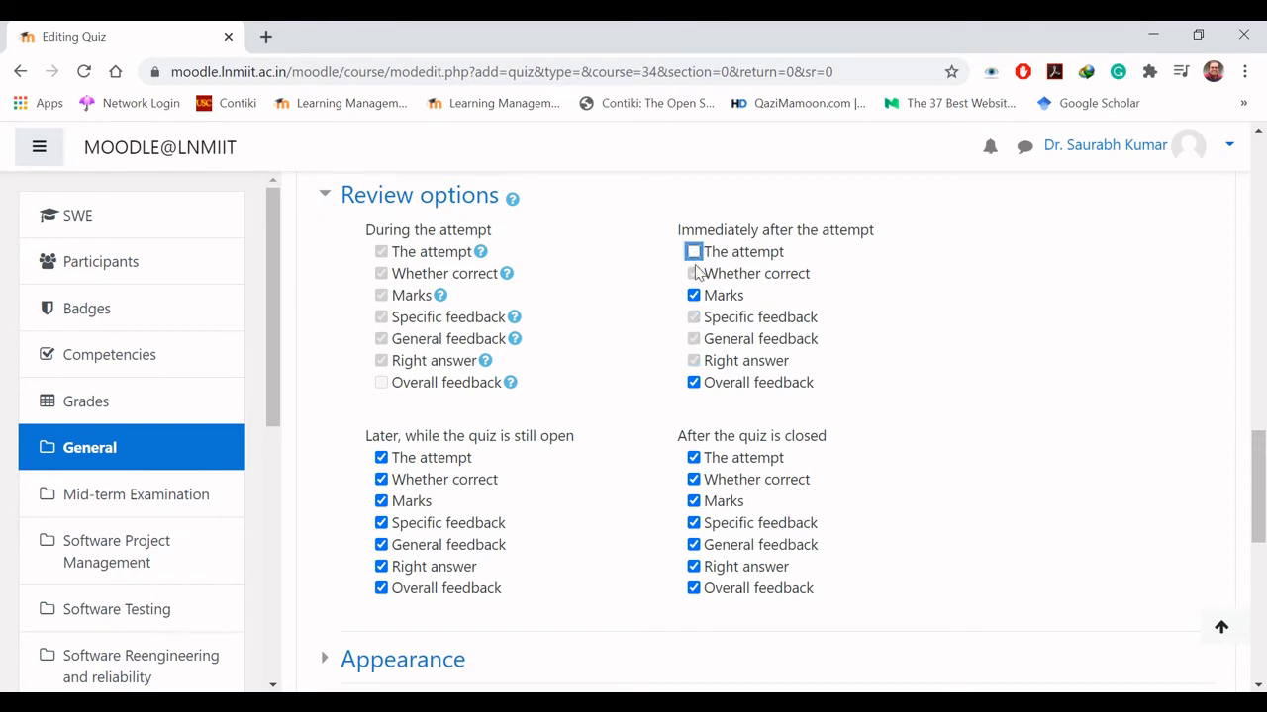
pyautogui.click(695, 296)
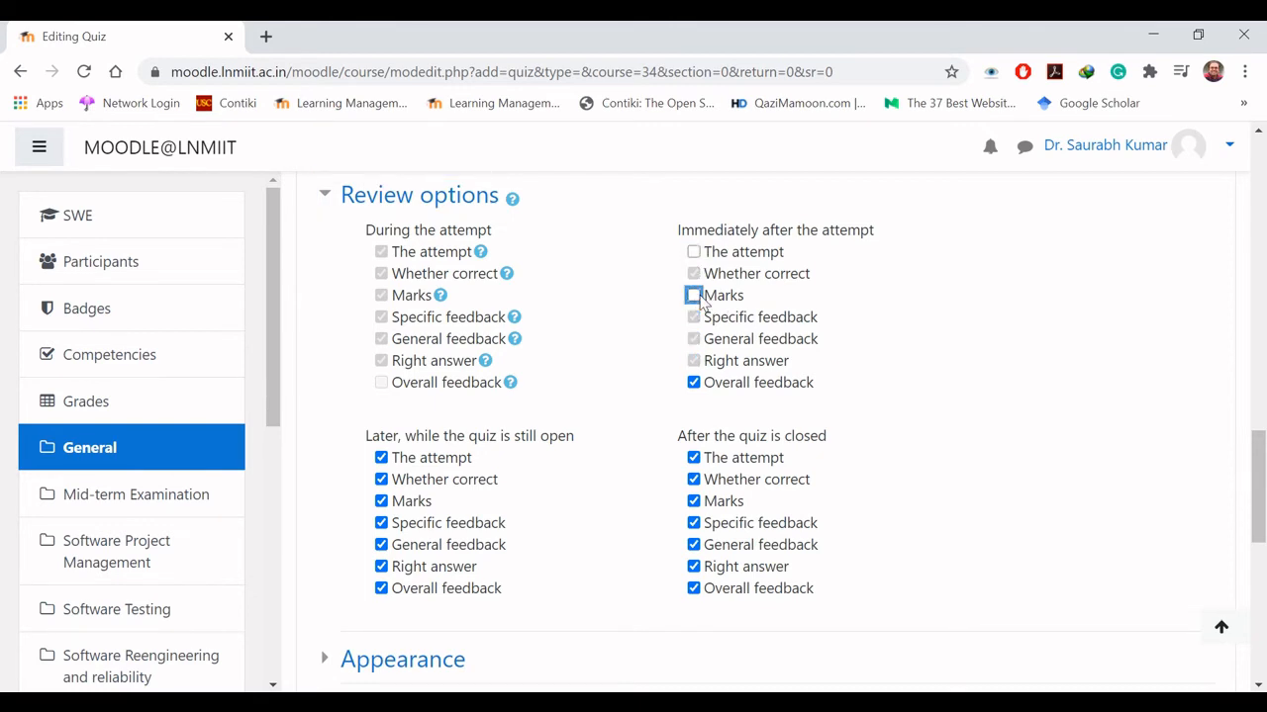
pyautogui.click(382, 460)
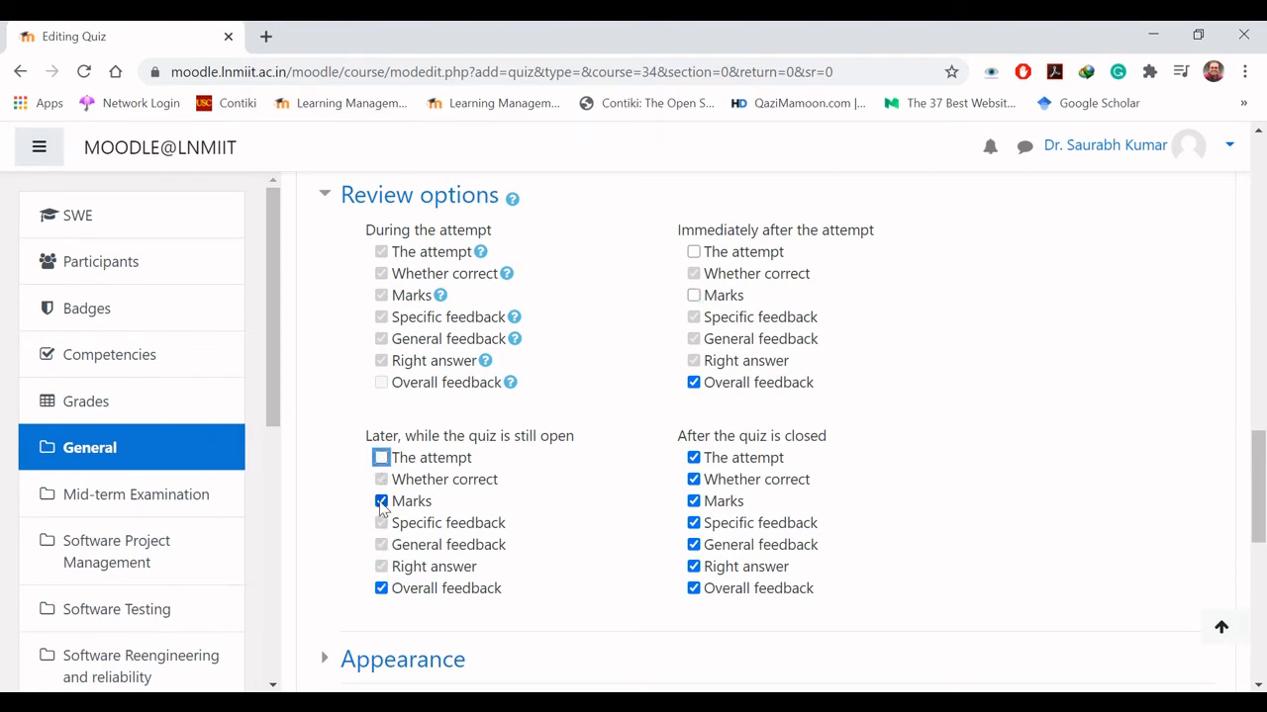
pyautogui.click(382, 501)
pyautogui.click(694, 458)
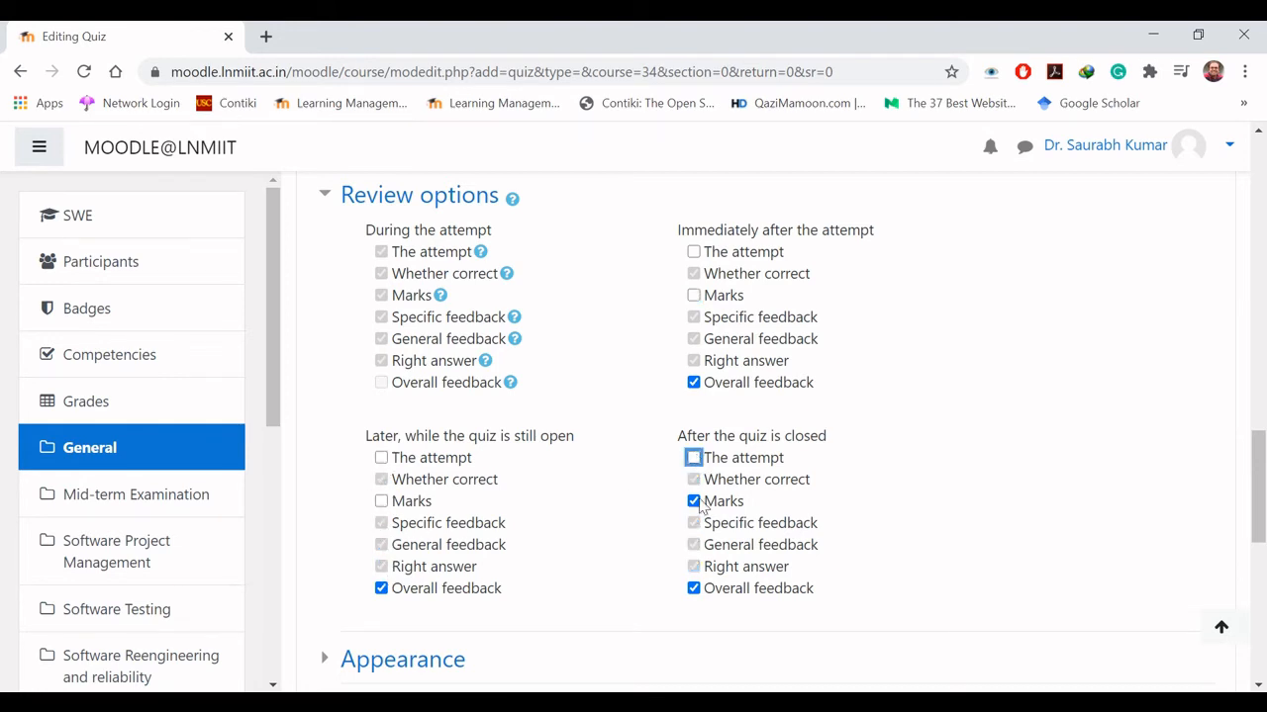
pyautogui.click(695, 502)
pyautogui.click(918, 537)
# - Expand the appearance settings of the quiz to view the user picture and grade decimal options
pyautogui.moveTo(1263, 495); pyautogui.dragTo(1263, 572)
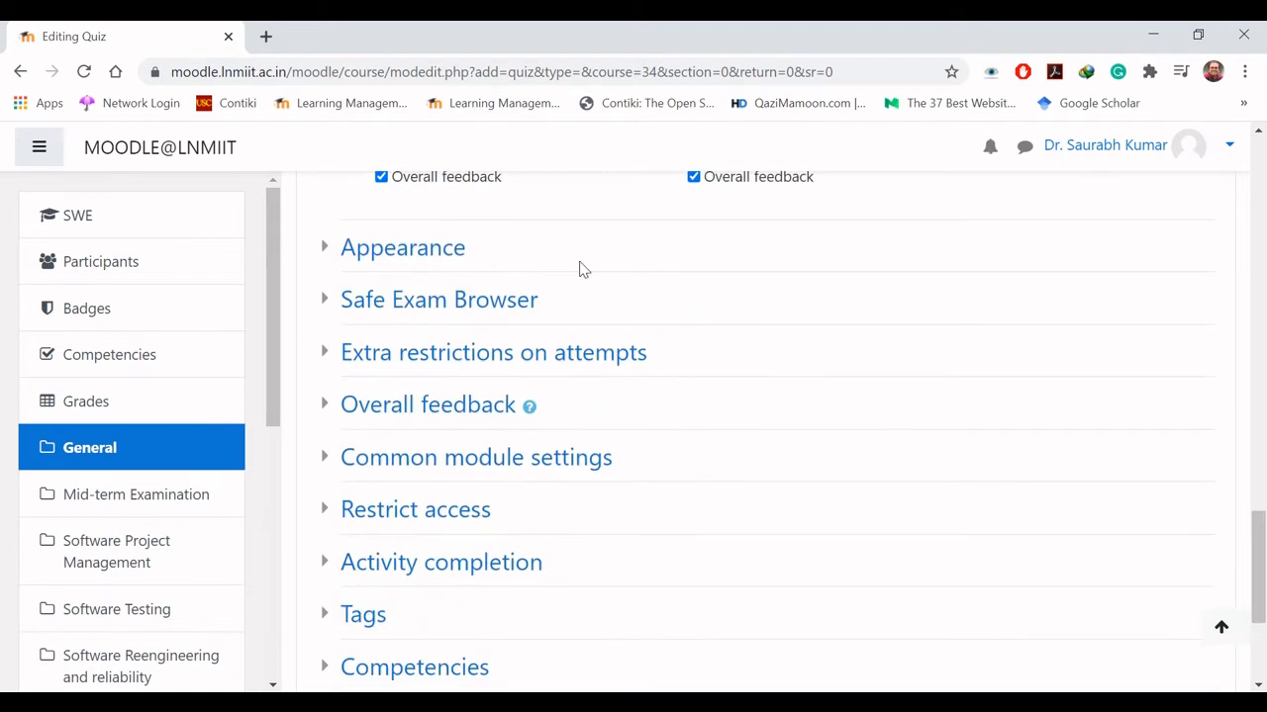
pyautogui.click(321, 253)
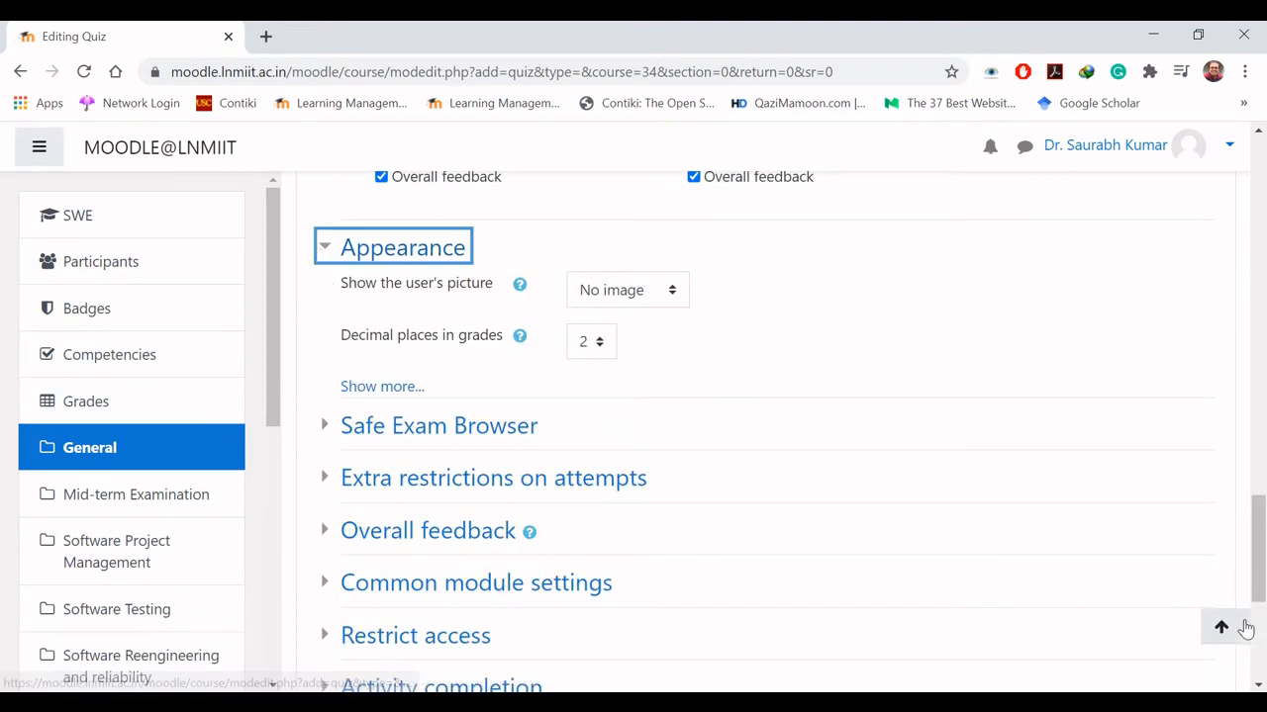
# - In the extra restrictions on attempts, enter the required quiz password, reveal it to check it, and hide it again
pyautogui.scroll(-1, 681, 471)
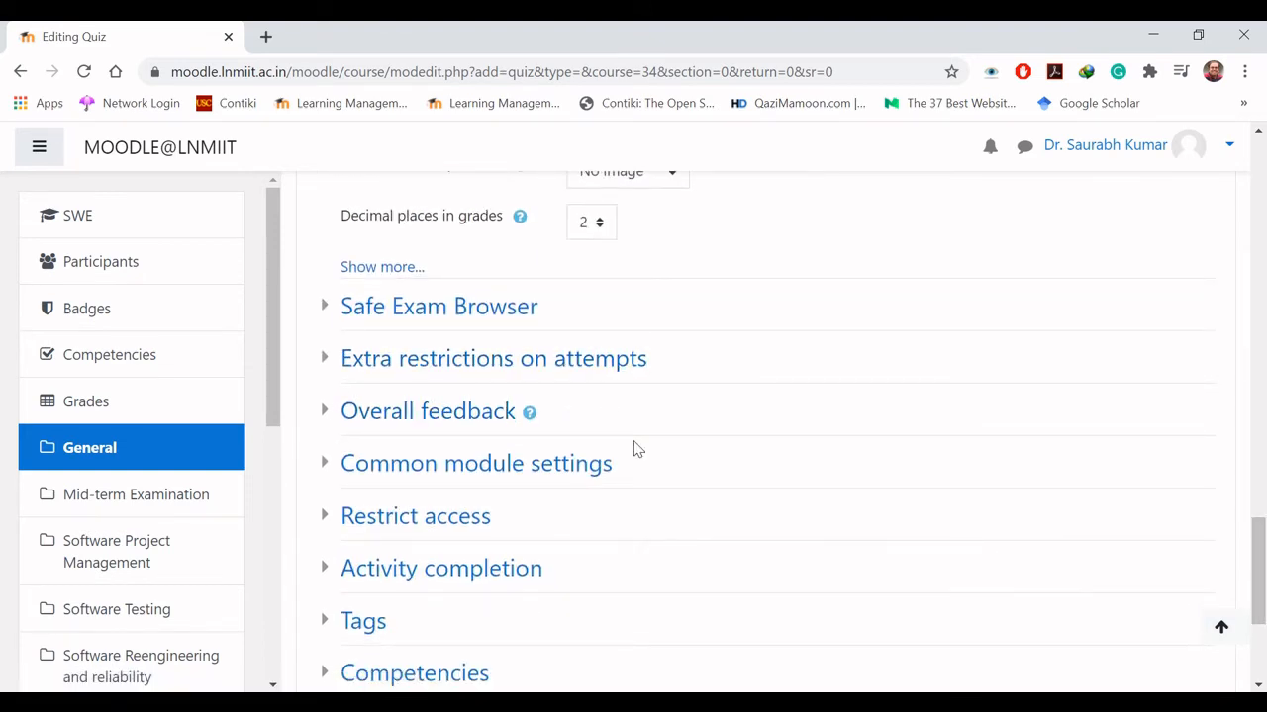
pyautogui.click(328, 364)
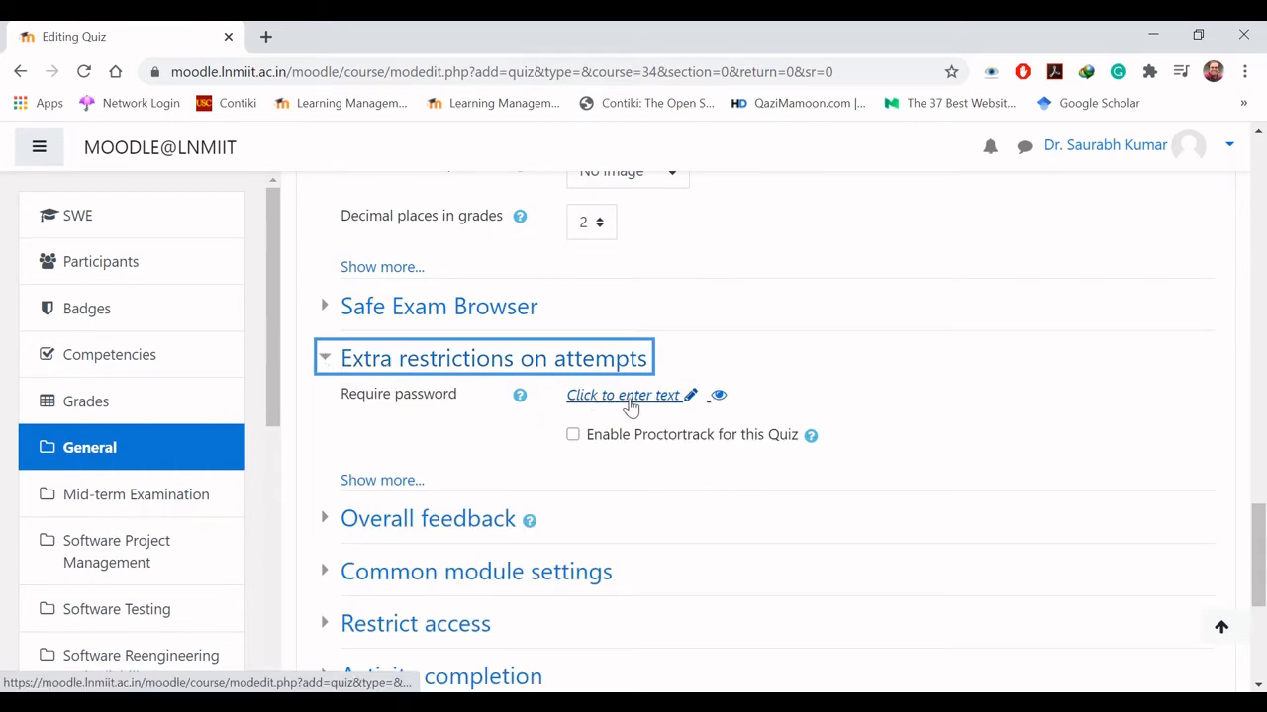
pyautogui.click(659, 398)
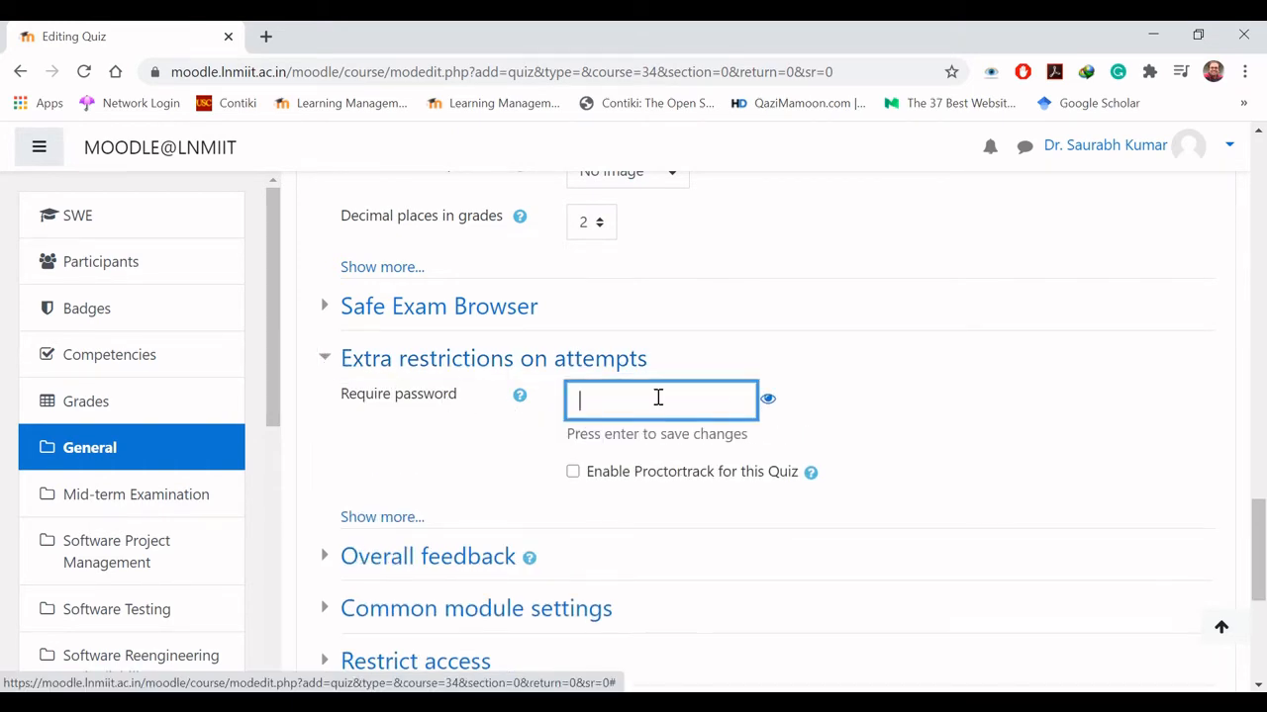
pyautogui.write('•••')
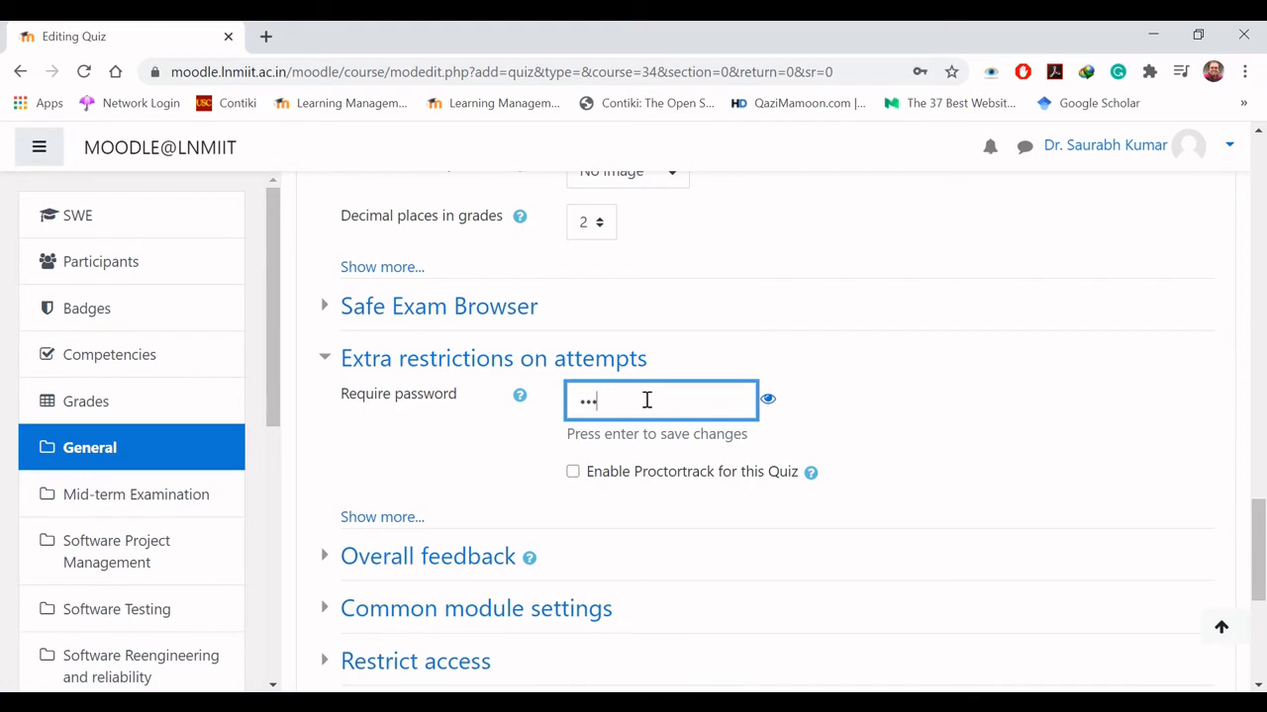
pyautogui.write('•••••')
pyautogui.click(769, 399)
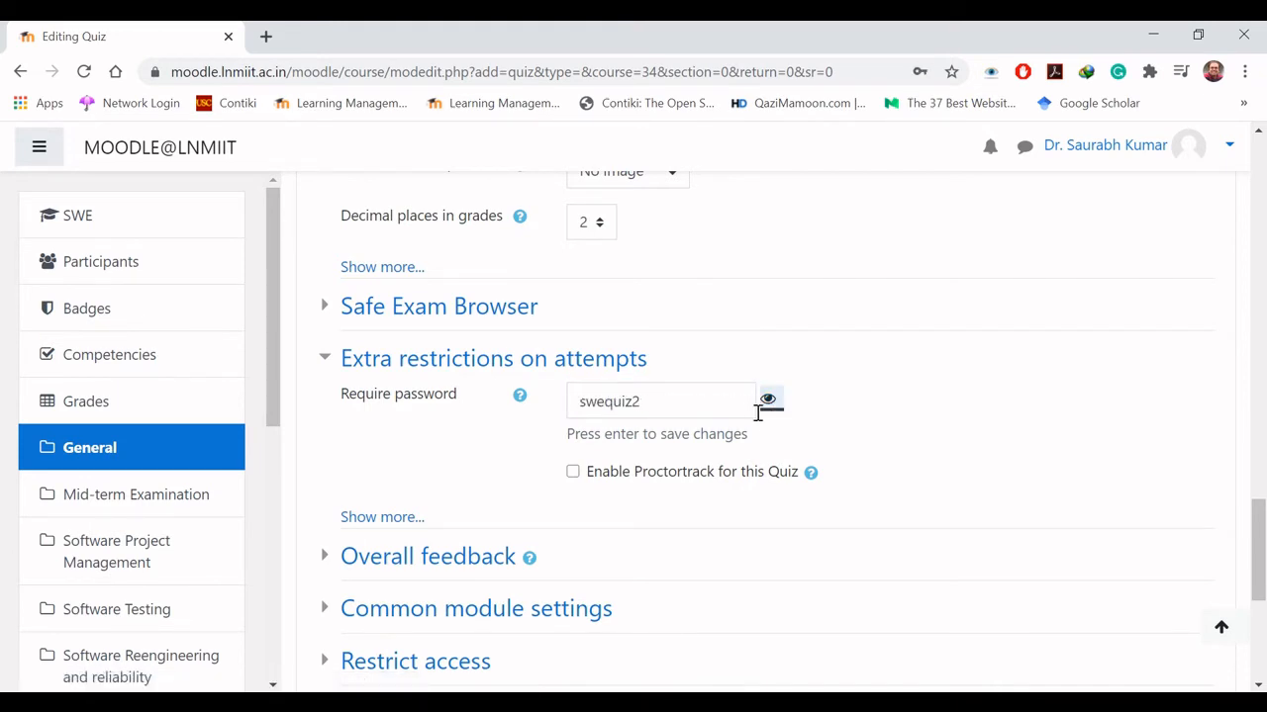
pyautogui.click(769, 402)
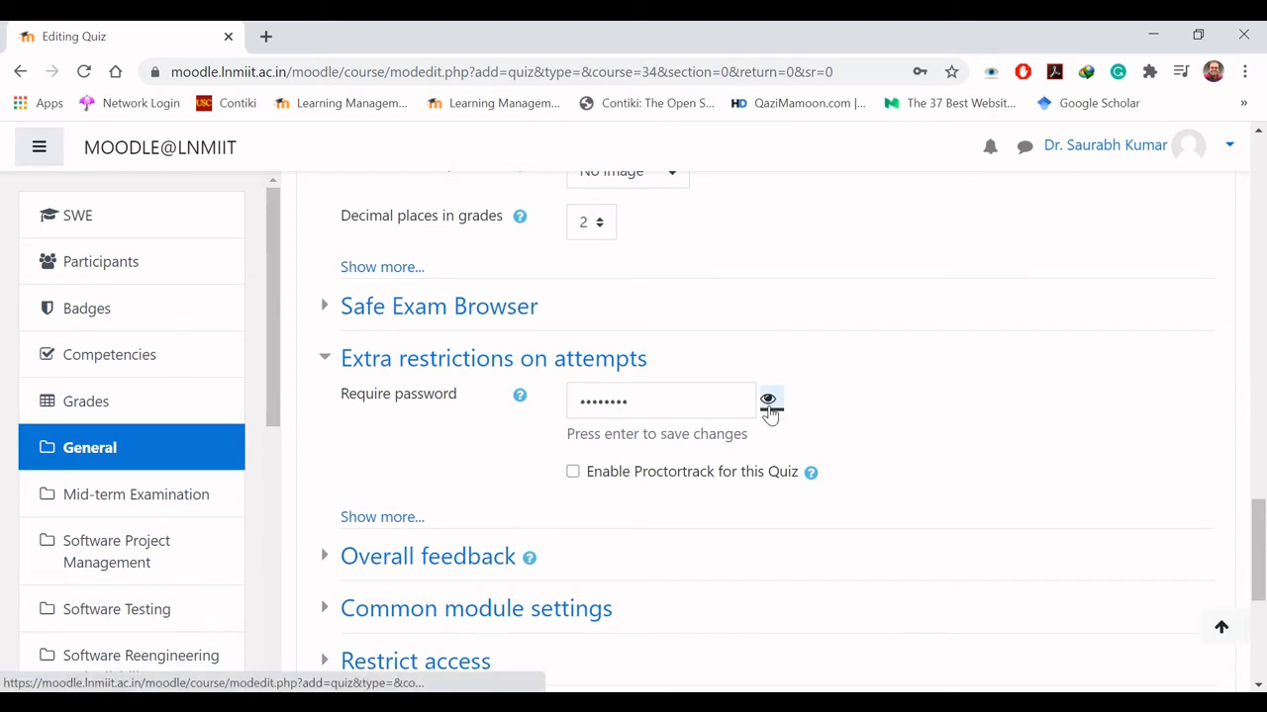
pyautogui.click(972, 465)
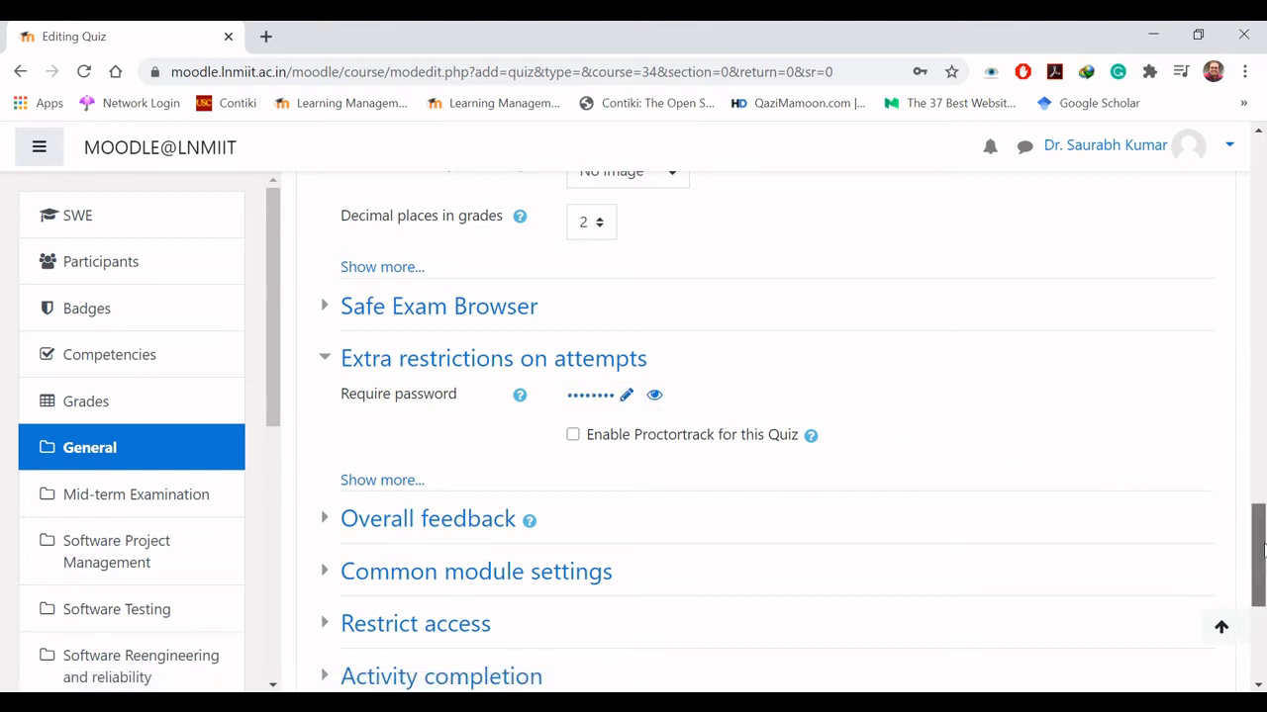
# - Save the quiz settings with a return to the course page, and open Quiz 2 from the General section
pyautogui.moveTo(1260, 552); pyautogui.dragTo(1263, 611)
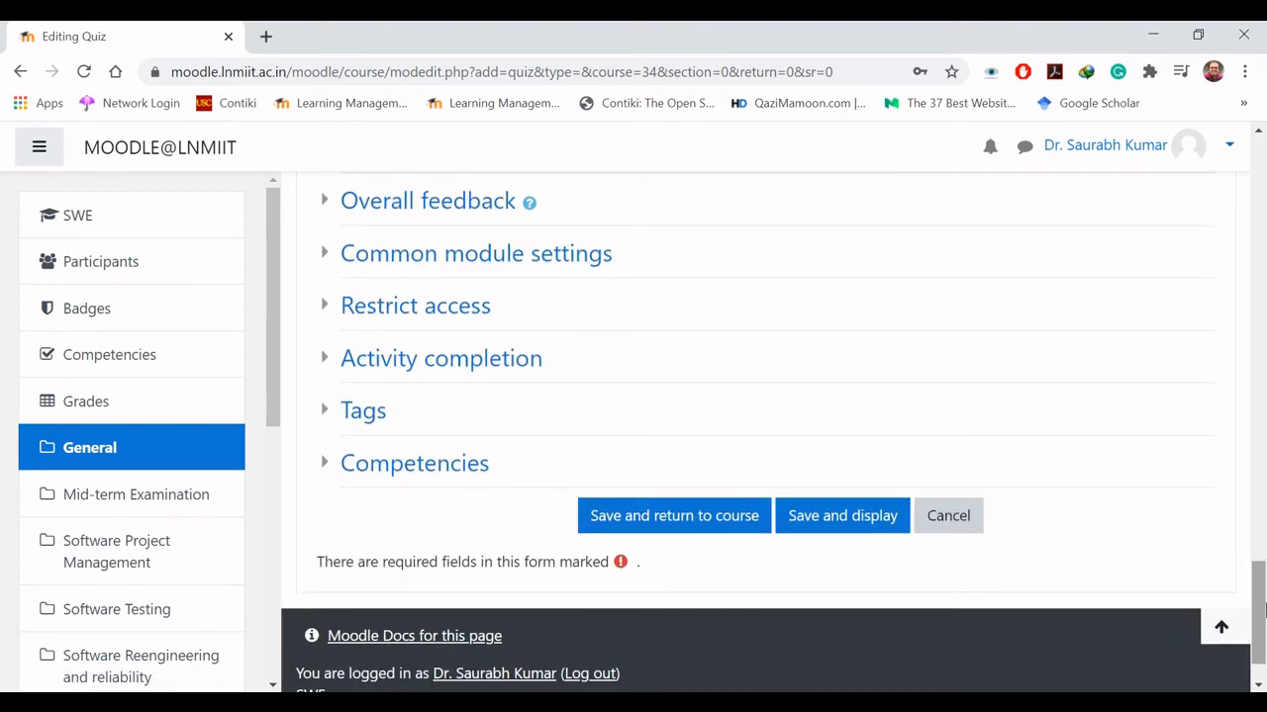
pyautogui.click(672, 516)
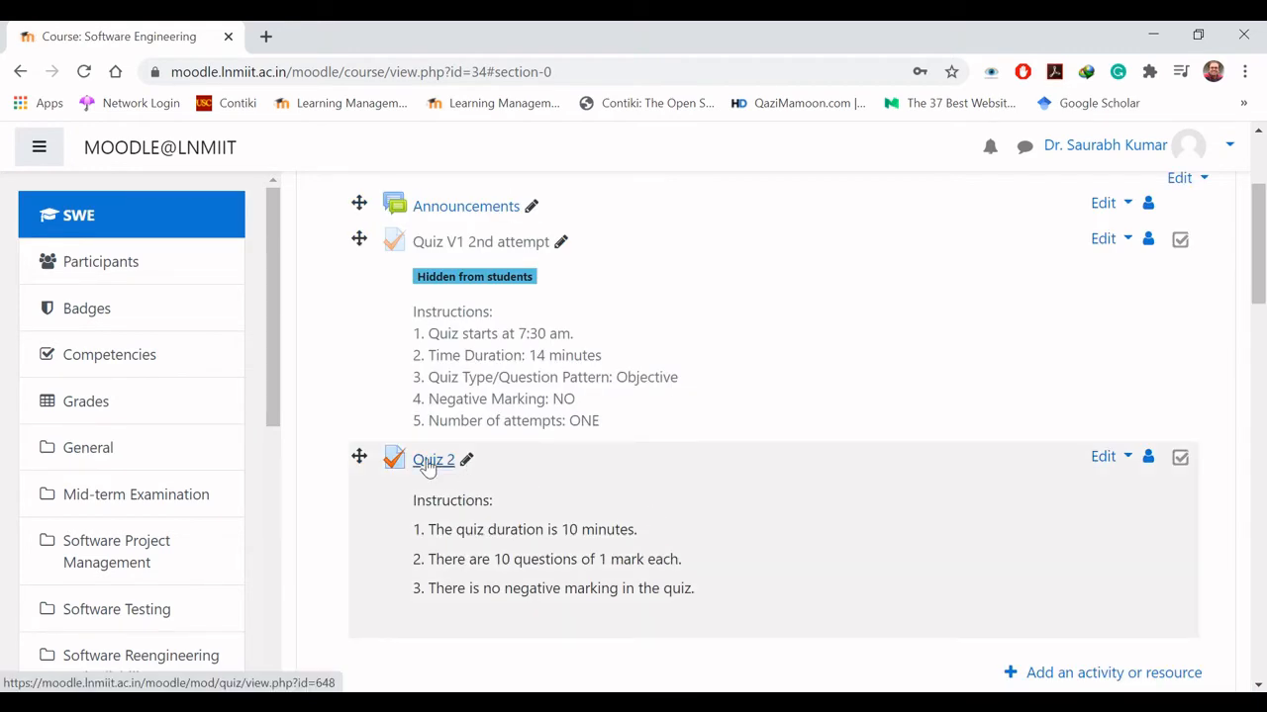
pyautogui.scroll(-1, 832, 421)
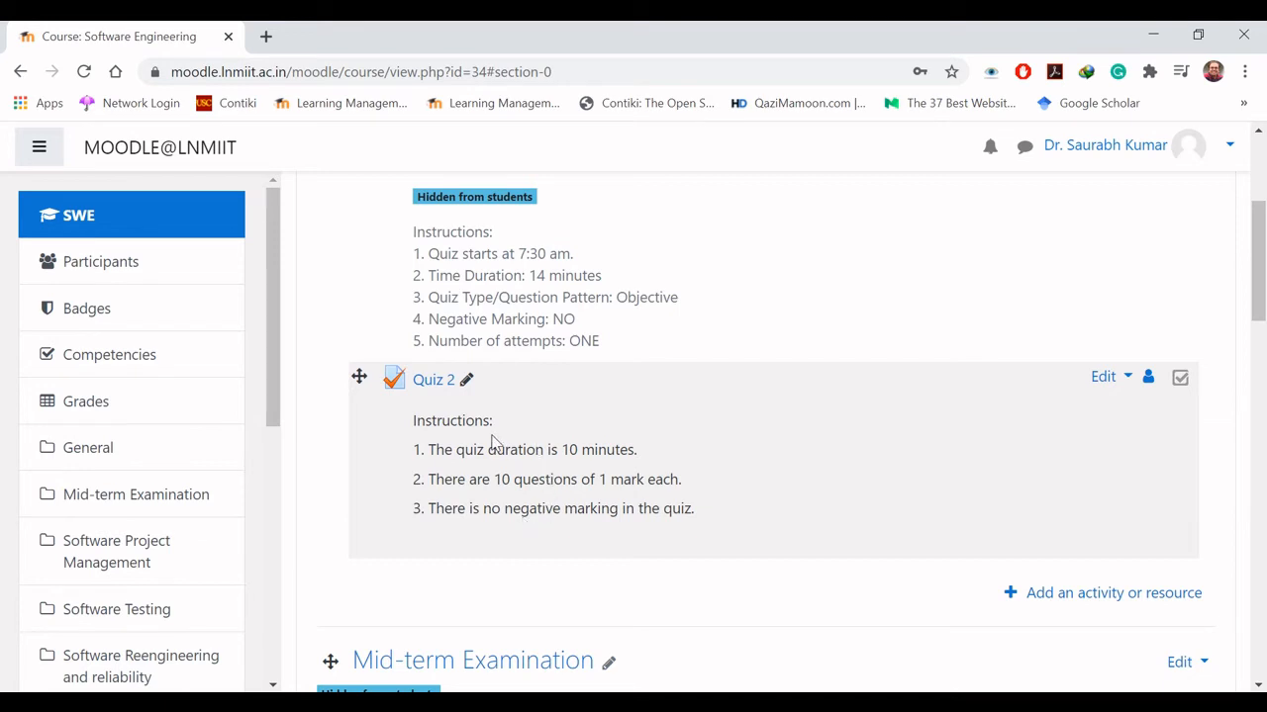
pyautogui.click(437, 386)
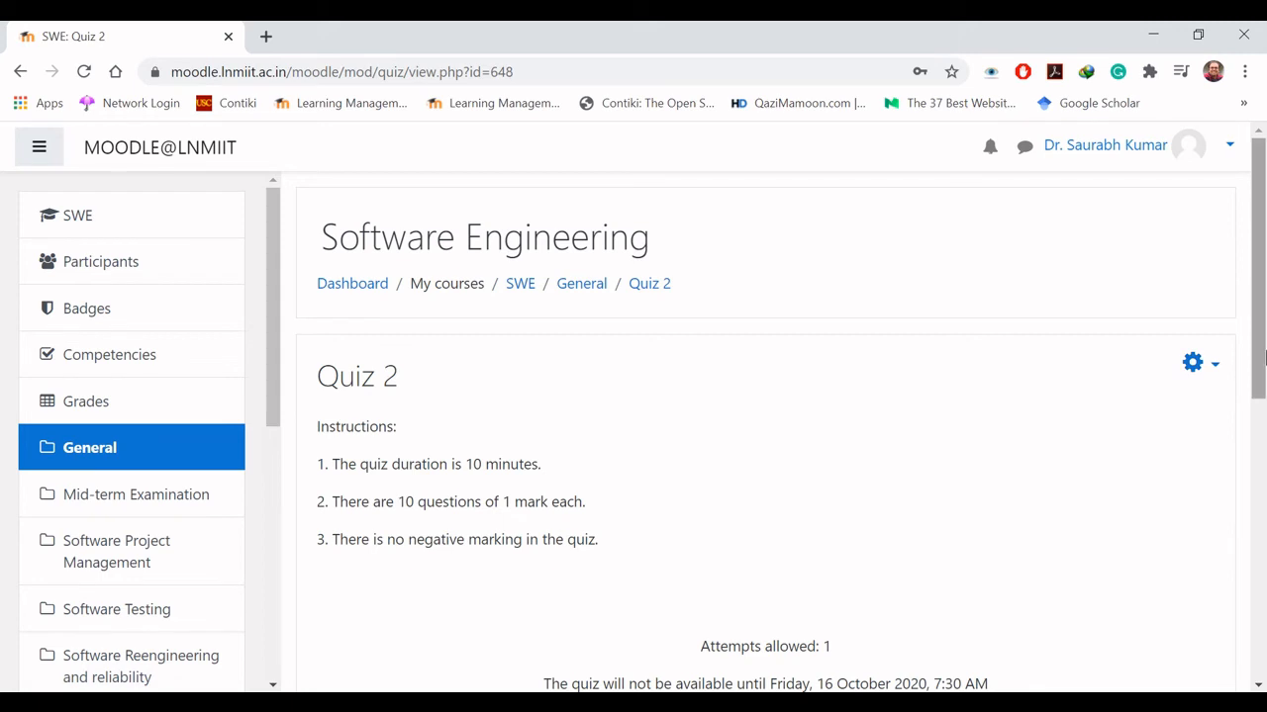
# - Review the Quiz 2 summary with its attempts, timing and password details, and open the quiz's question editing page
pyautogui.scroll(-5, 1044, 543)
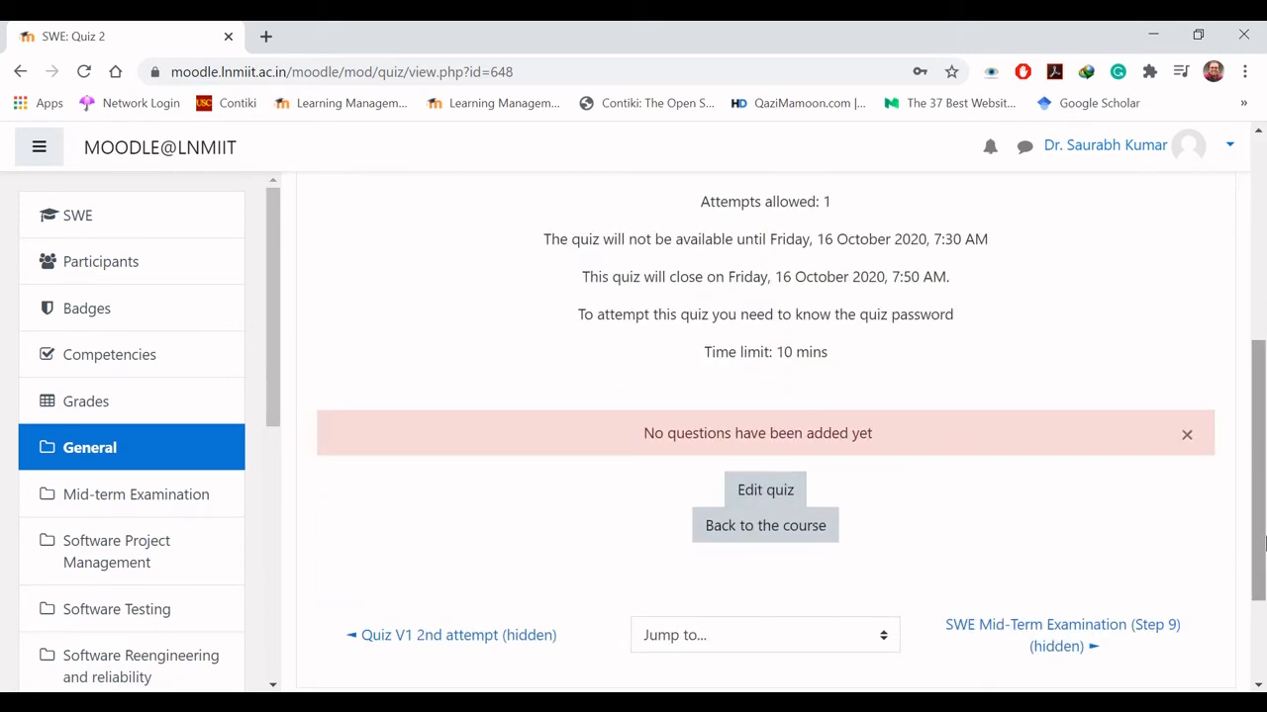
pyautogui.scroll(3, 1264, 542)
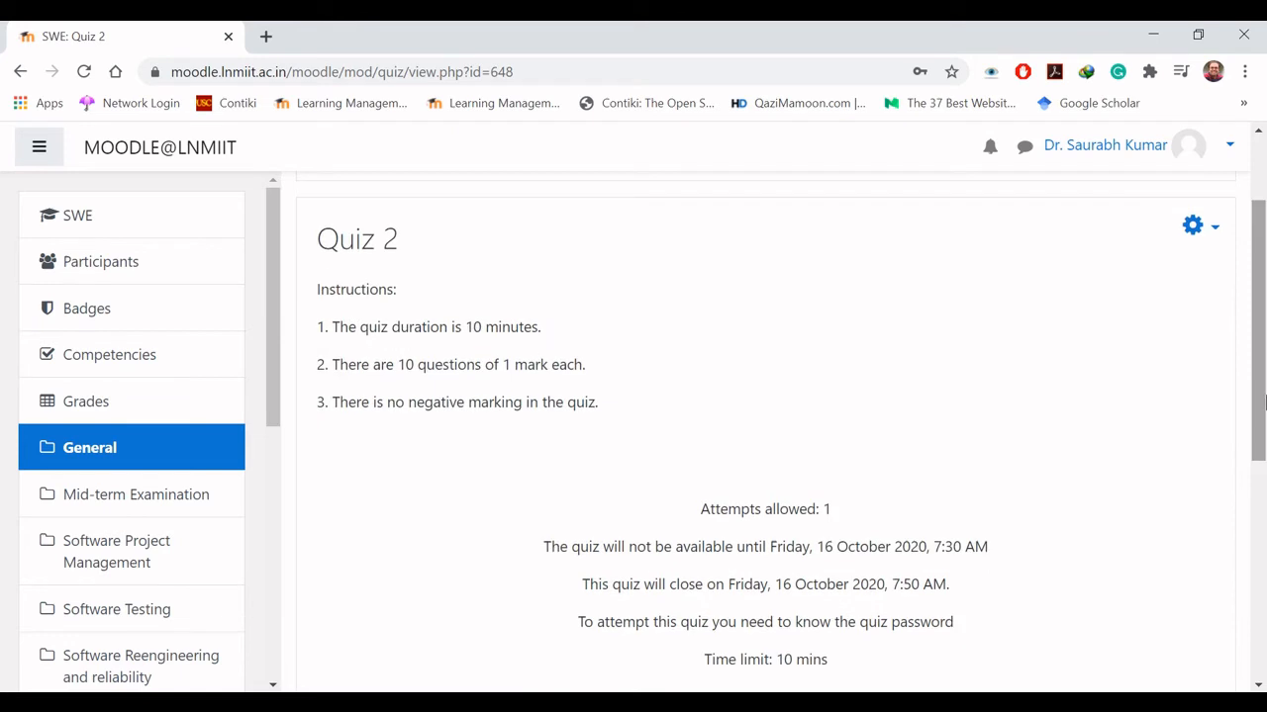
pyautogui.click(1215, 229)
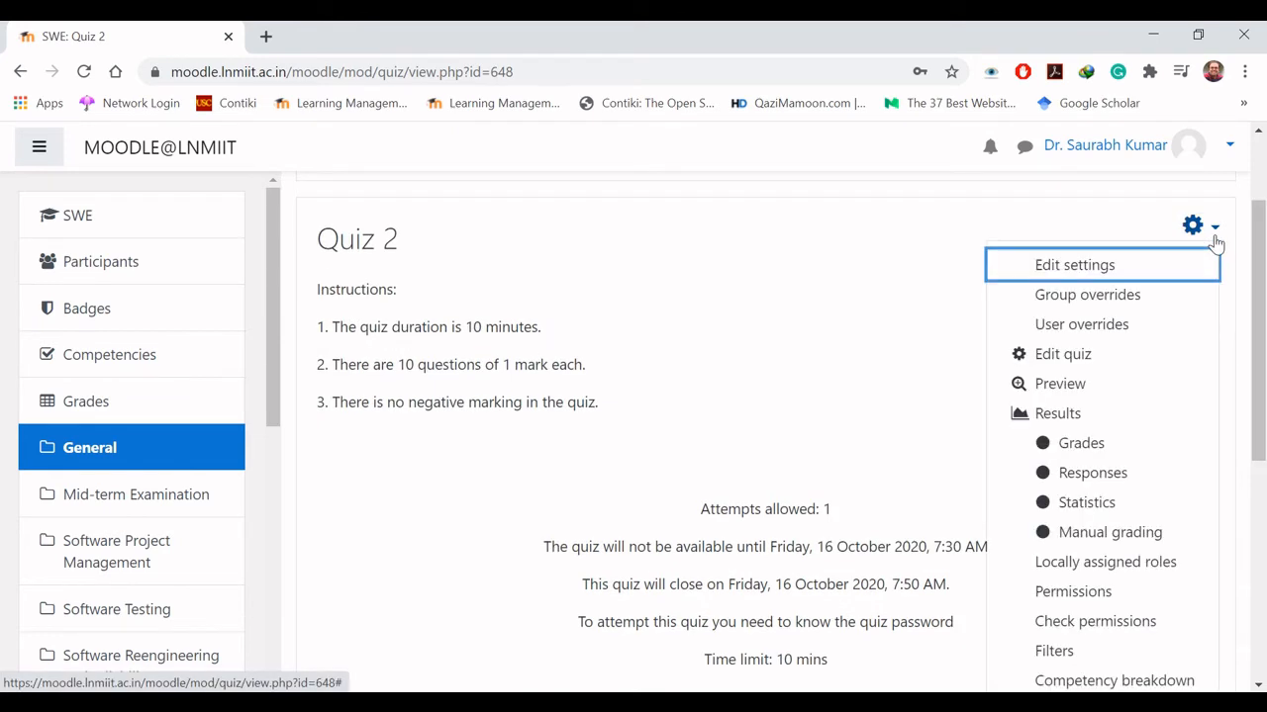
pyautogui.click(1079, 361)
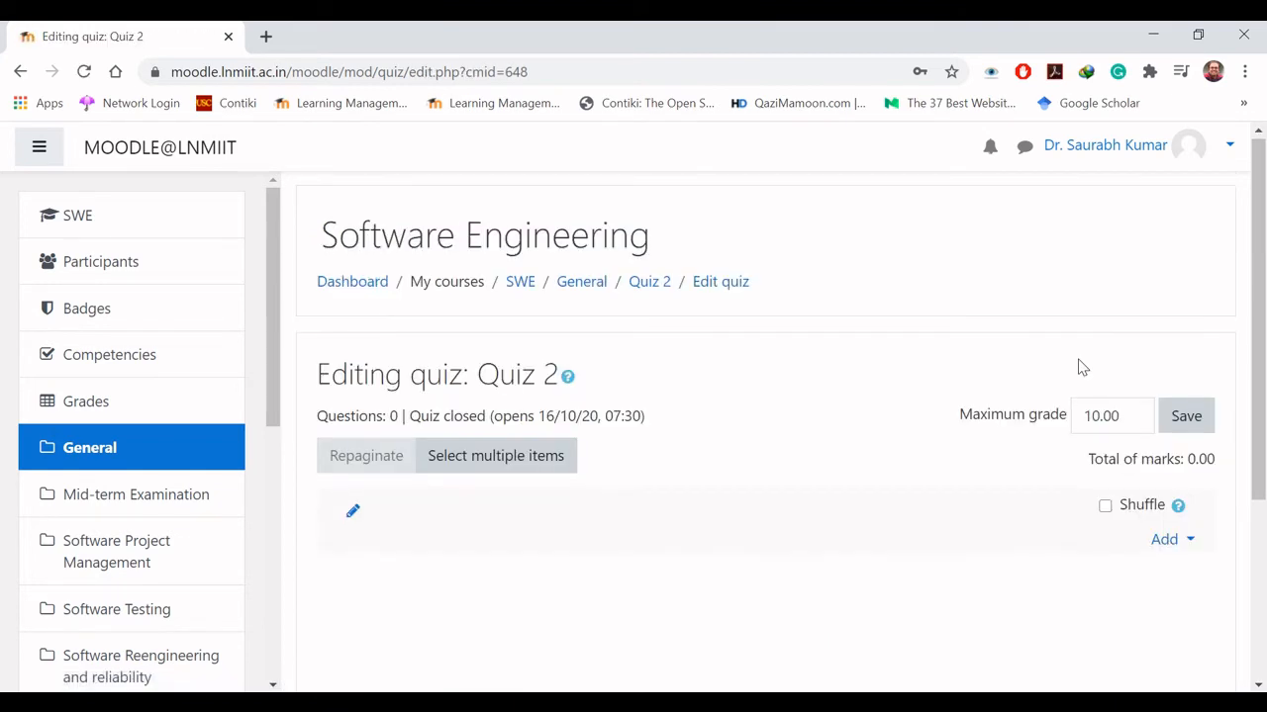
pyautogui.scroll(-1, 1081, 367)
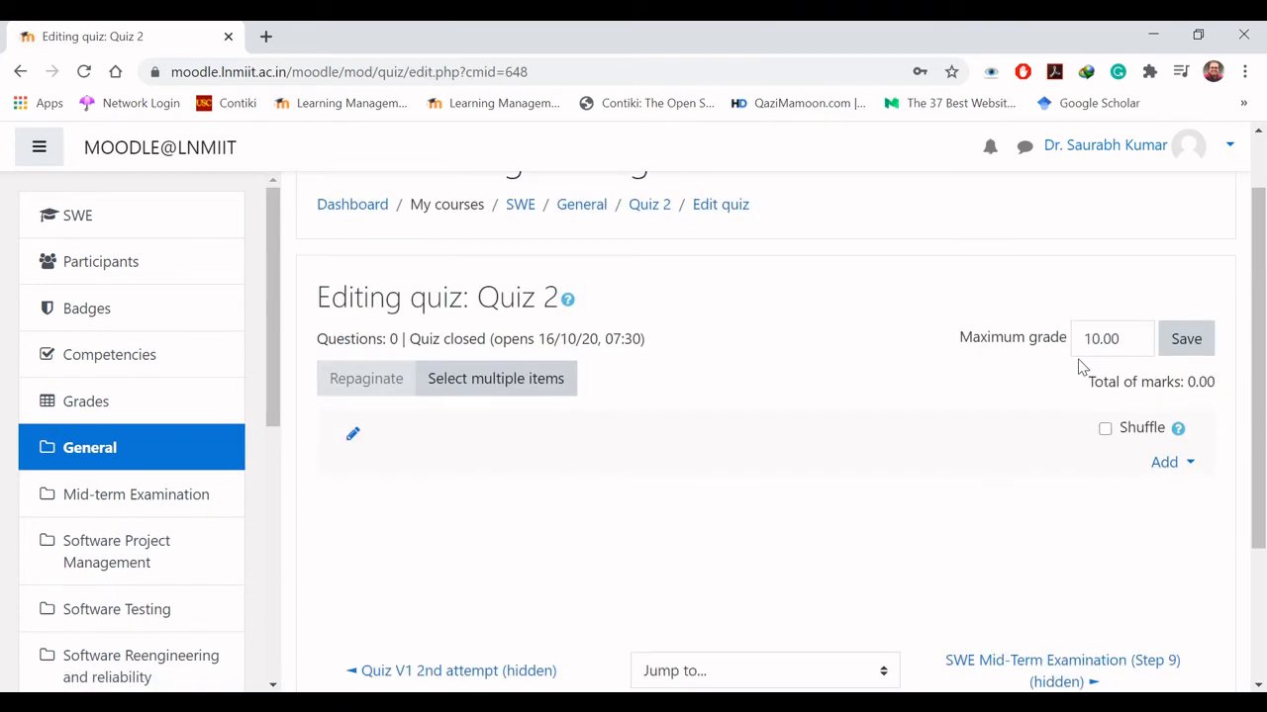
pyautogui.click(1191, 471)
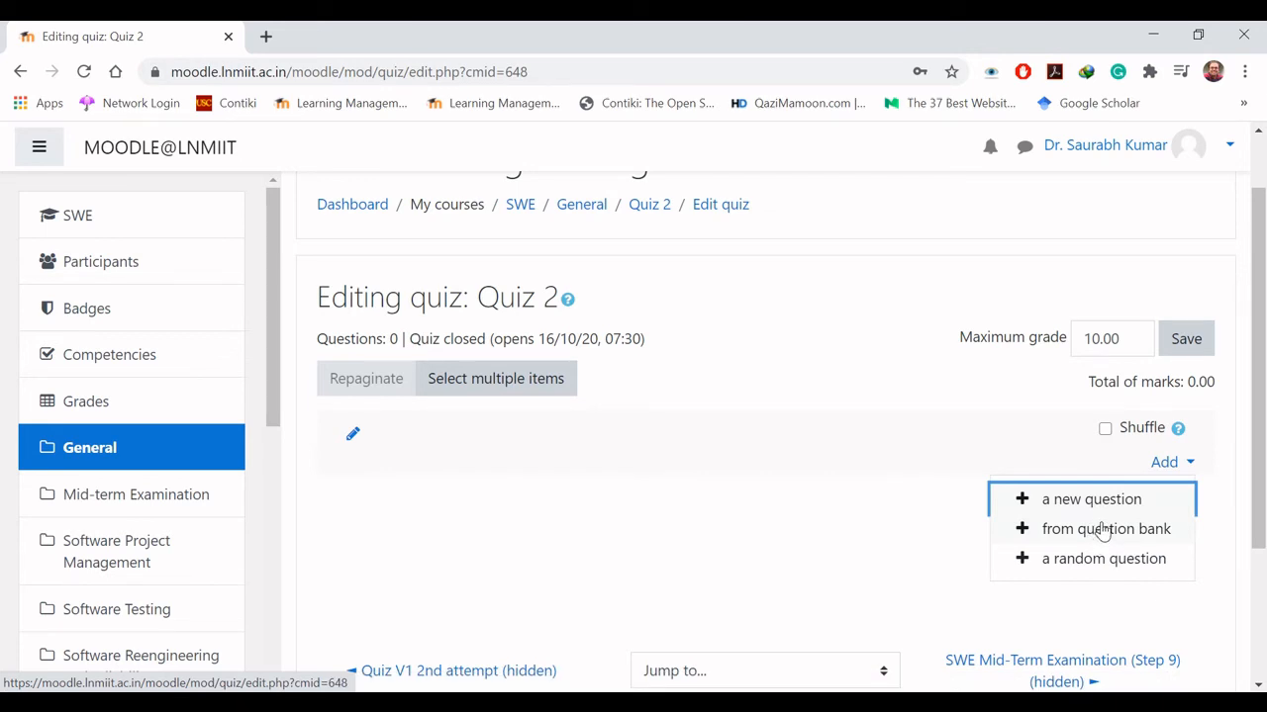
pyautogui.click(1103, 529)
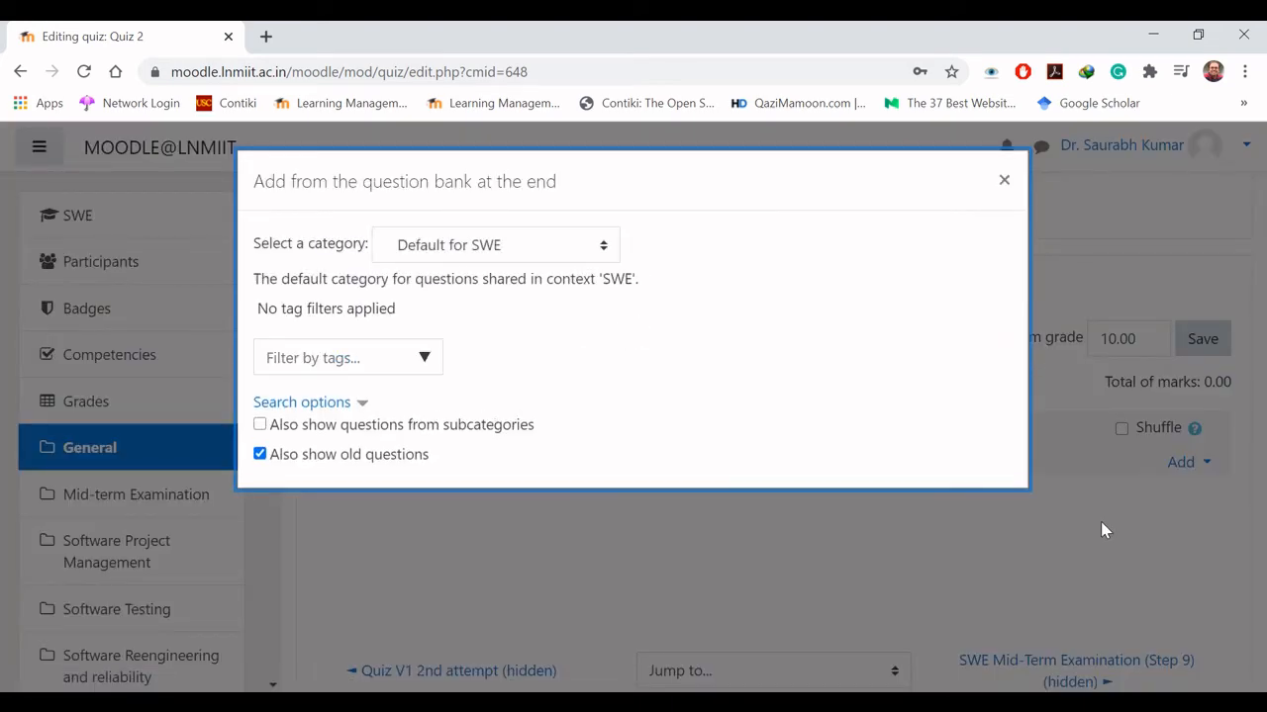
pyautogui.click(604, 247)
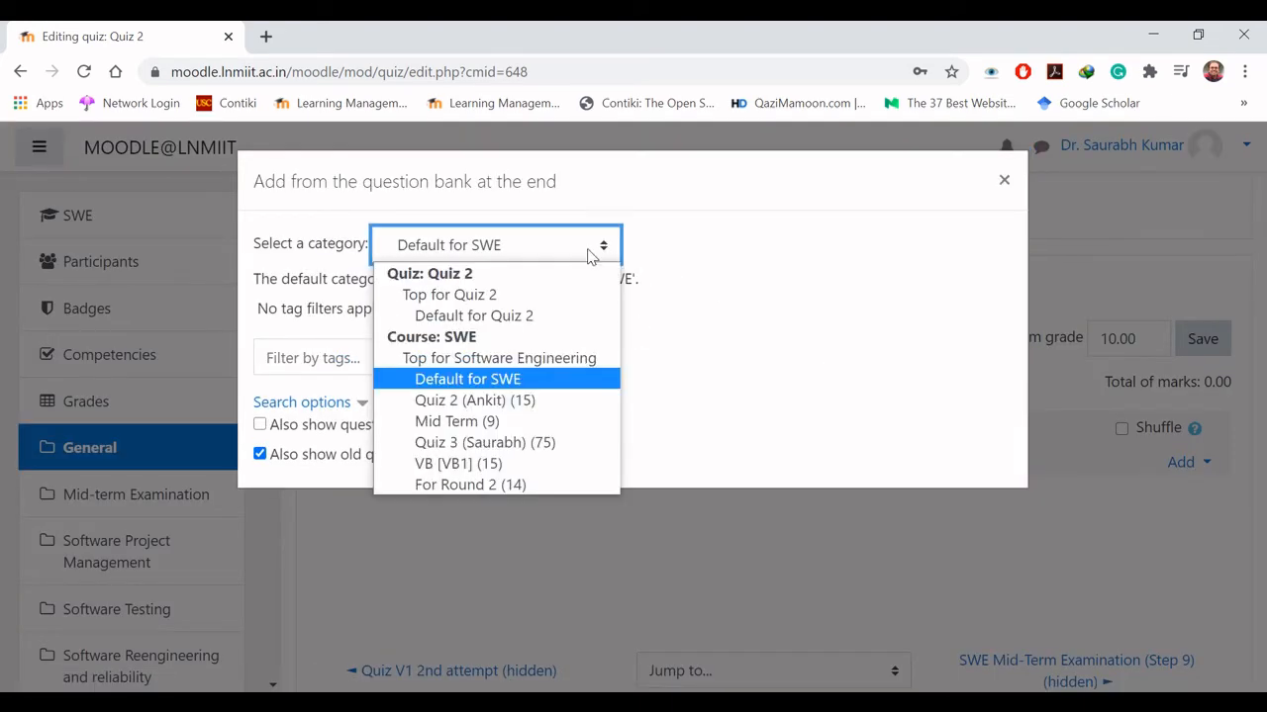
pyautogui.click(492, 403)
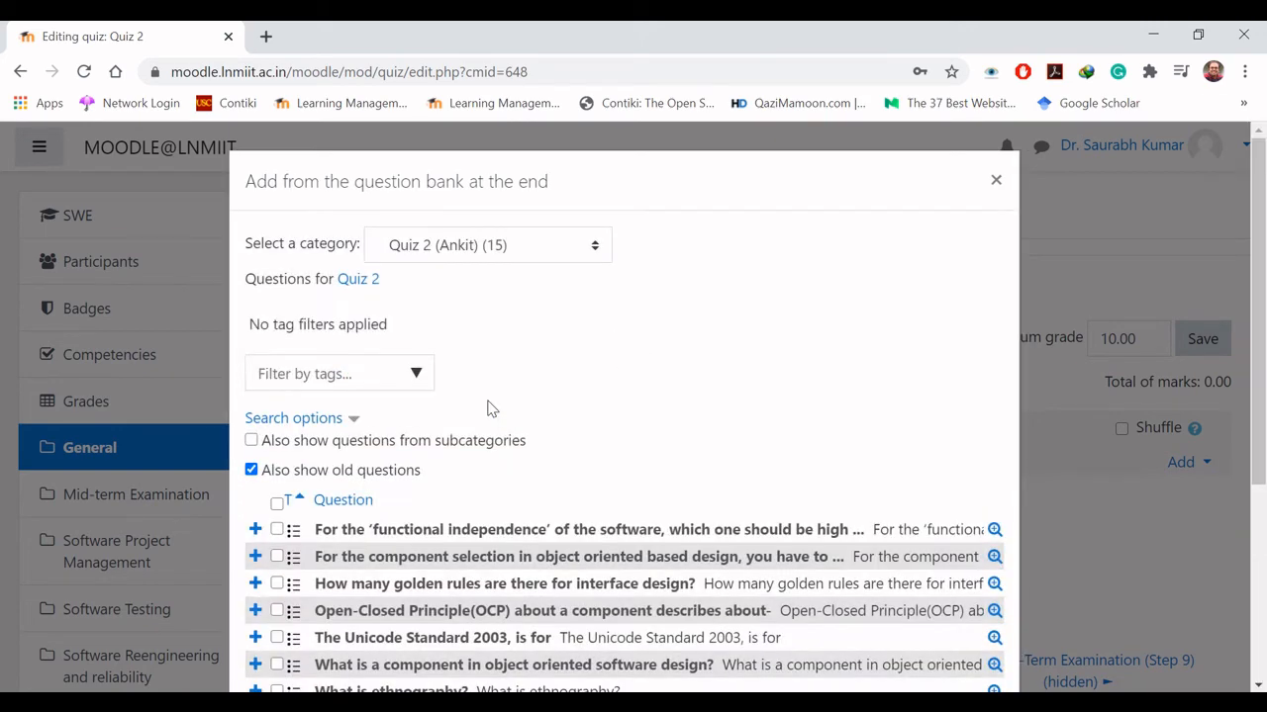
pyautogui.scroll(-3, 1263, 368)
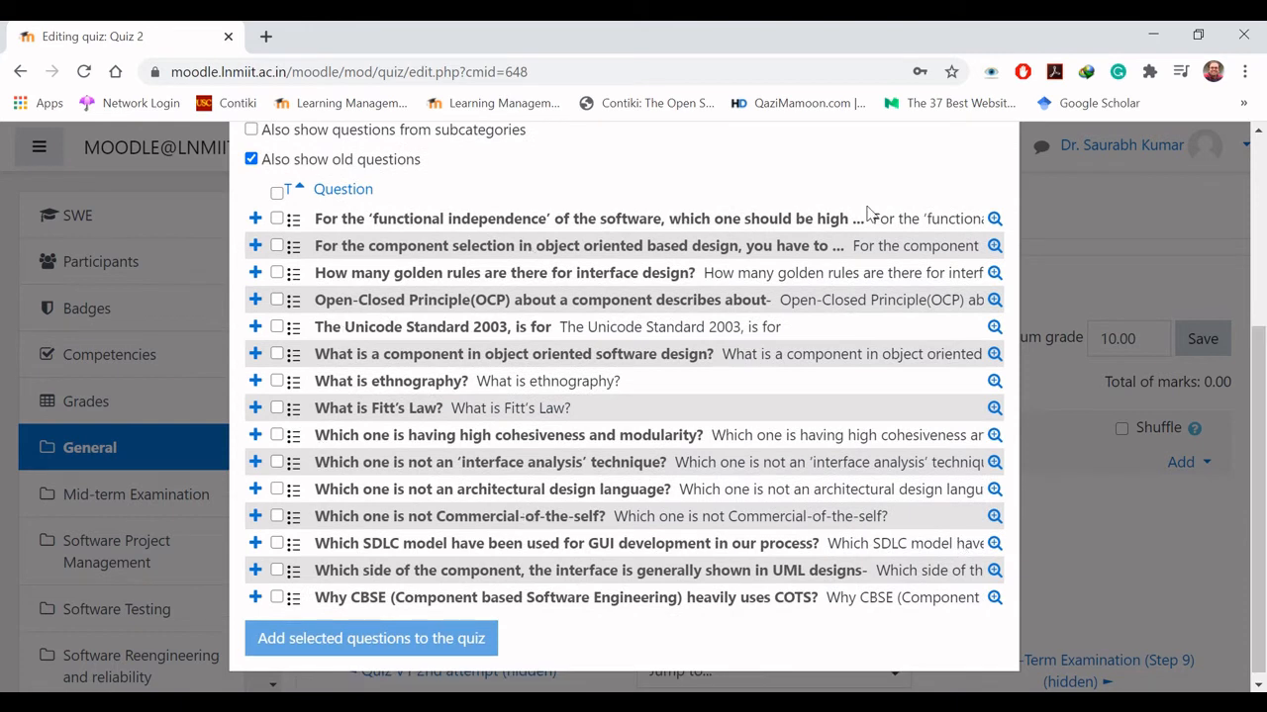
pyautogui.click(276, 192)
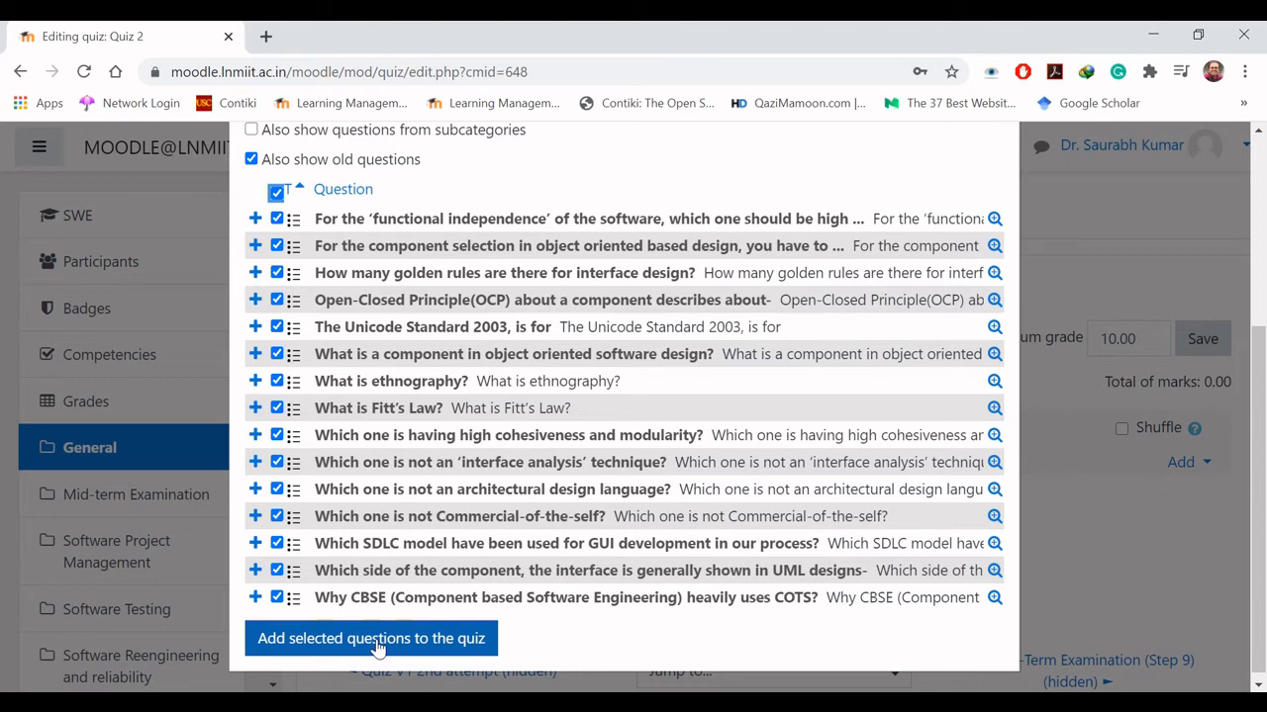
pyautogui.scroll(3, 1263, 407)
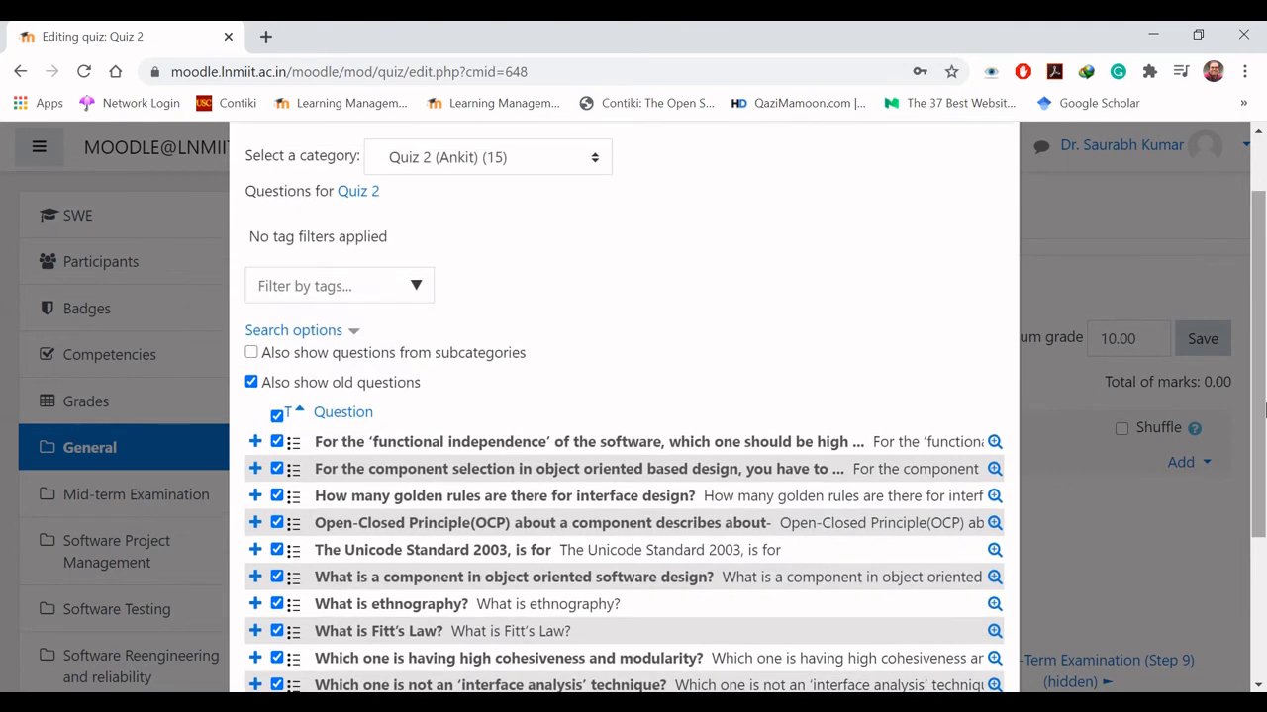
pyautogui.scroll(1, 1262, 408)
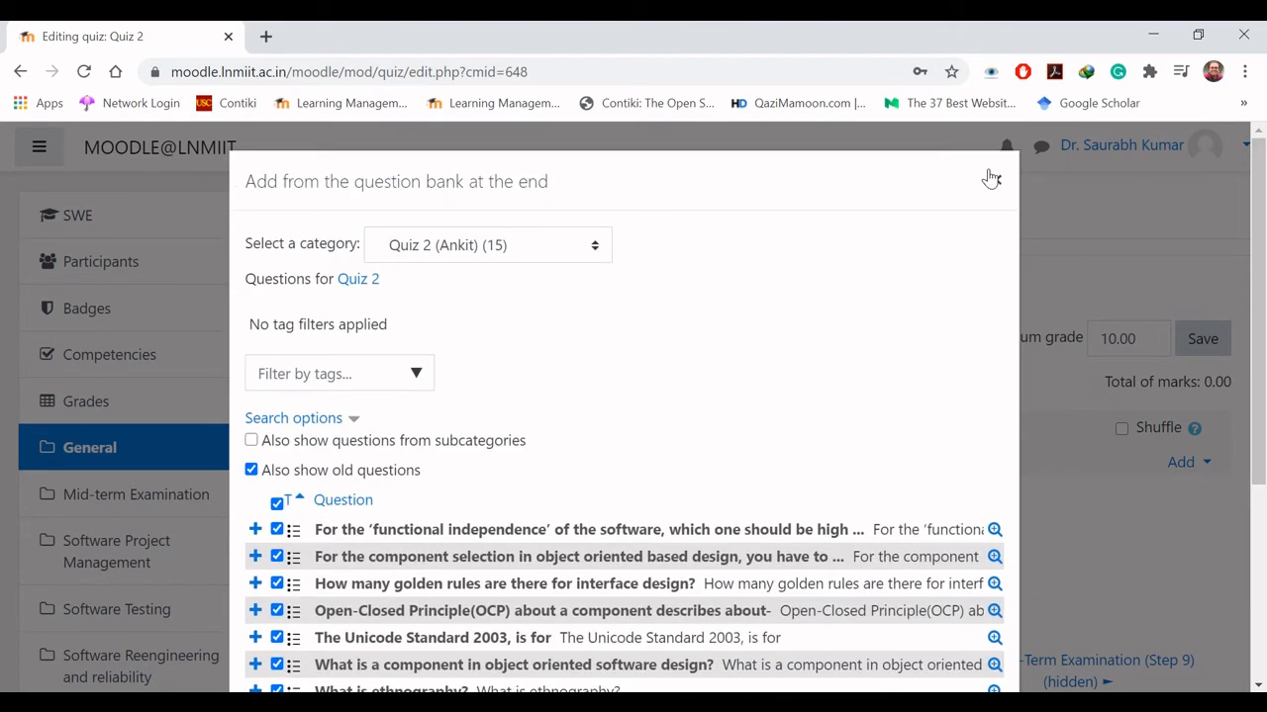
pyautogui.click(995, 183)
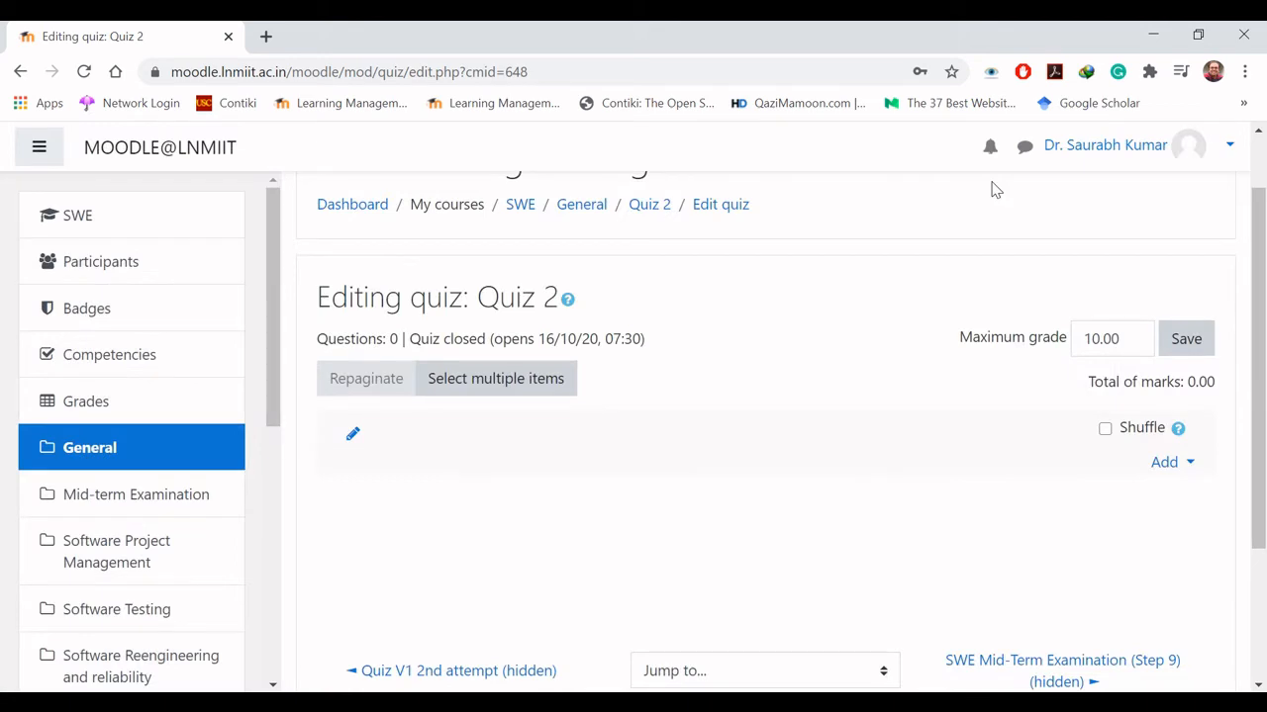
# - Add 10 random questions from the existing 15-question Quiz 2 category to the end of the quiz
pyautogui.click(1165, 461)
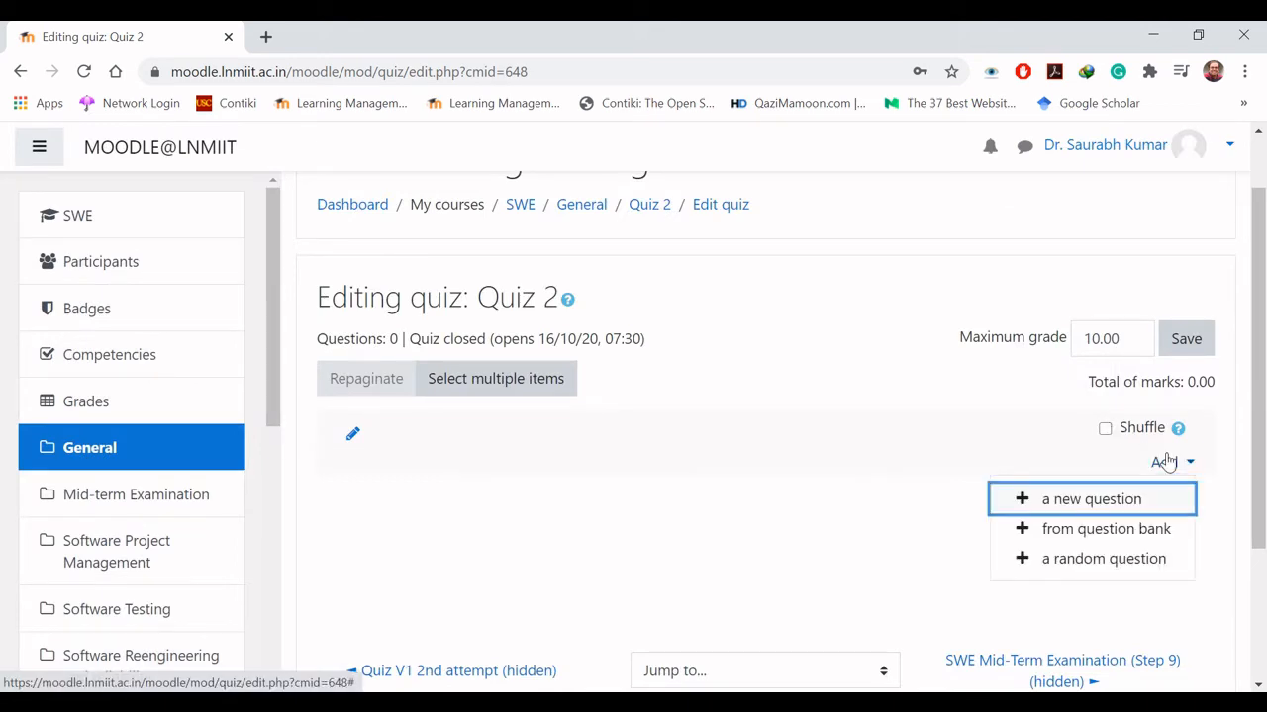
pyautogui.click(1100, 562)
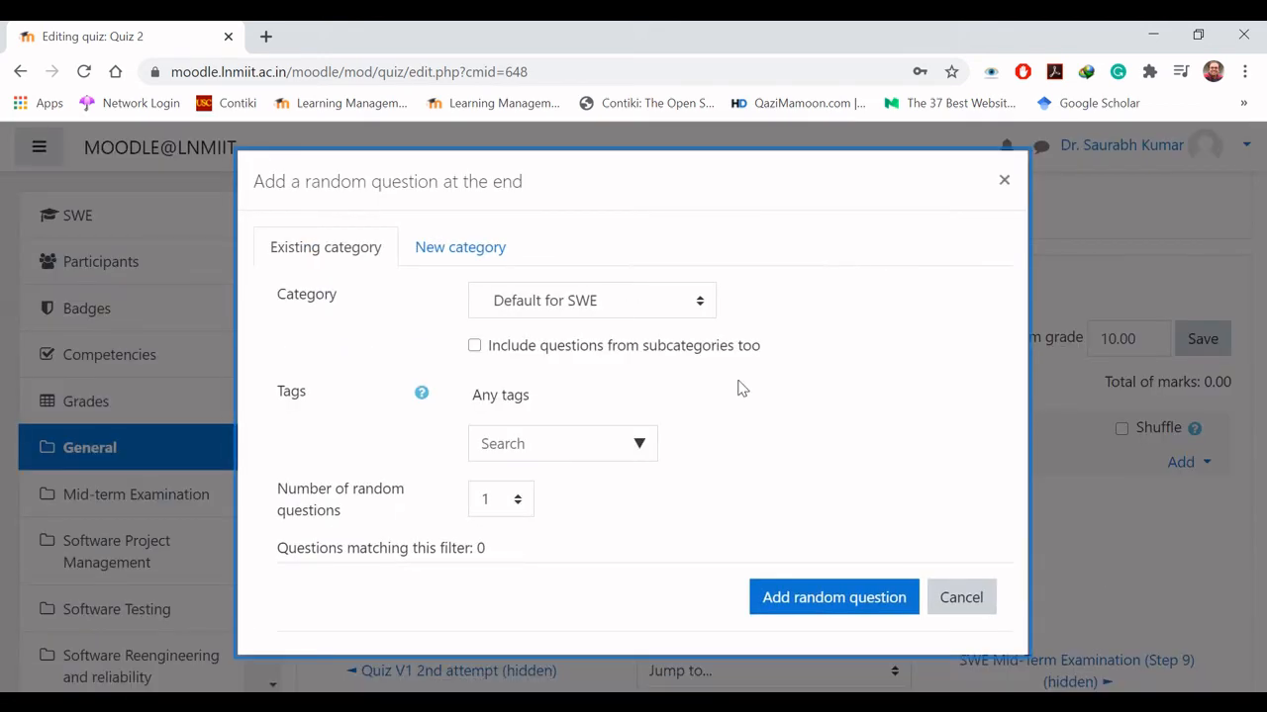
pyautogui.click(702, 302)
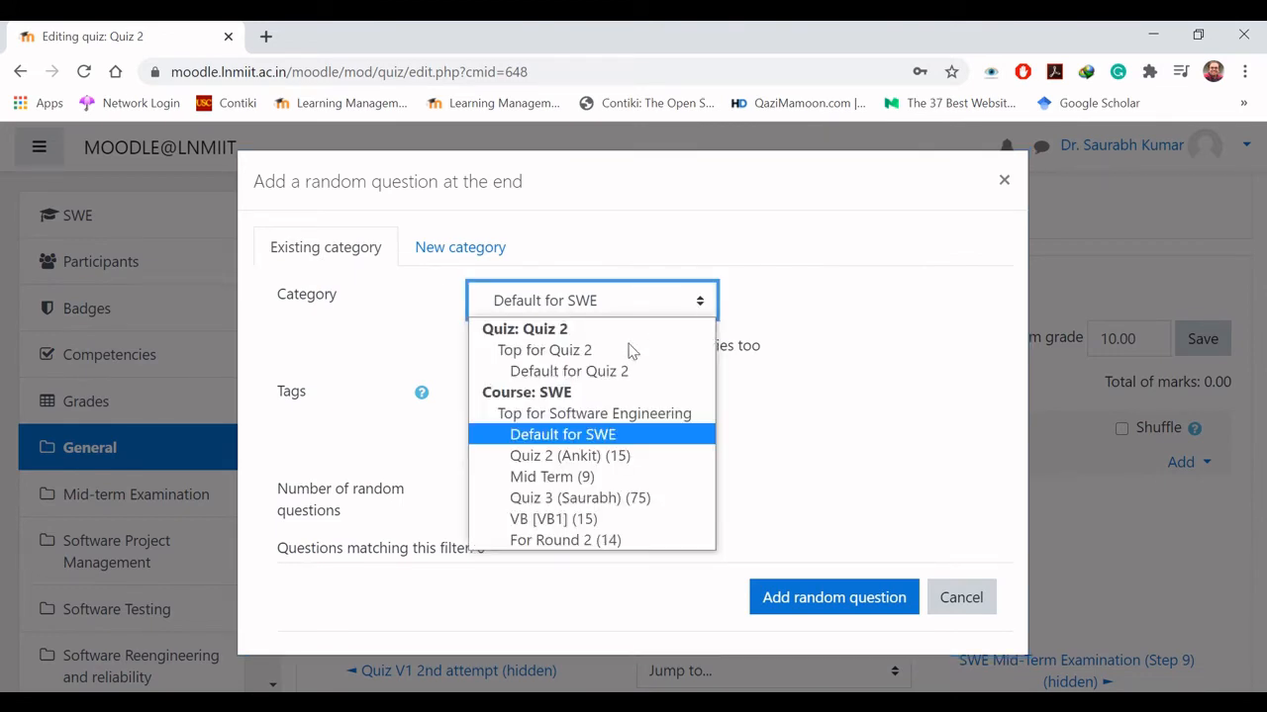
pyautogui.click(564, 457)
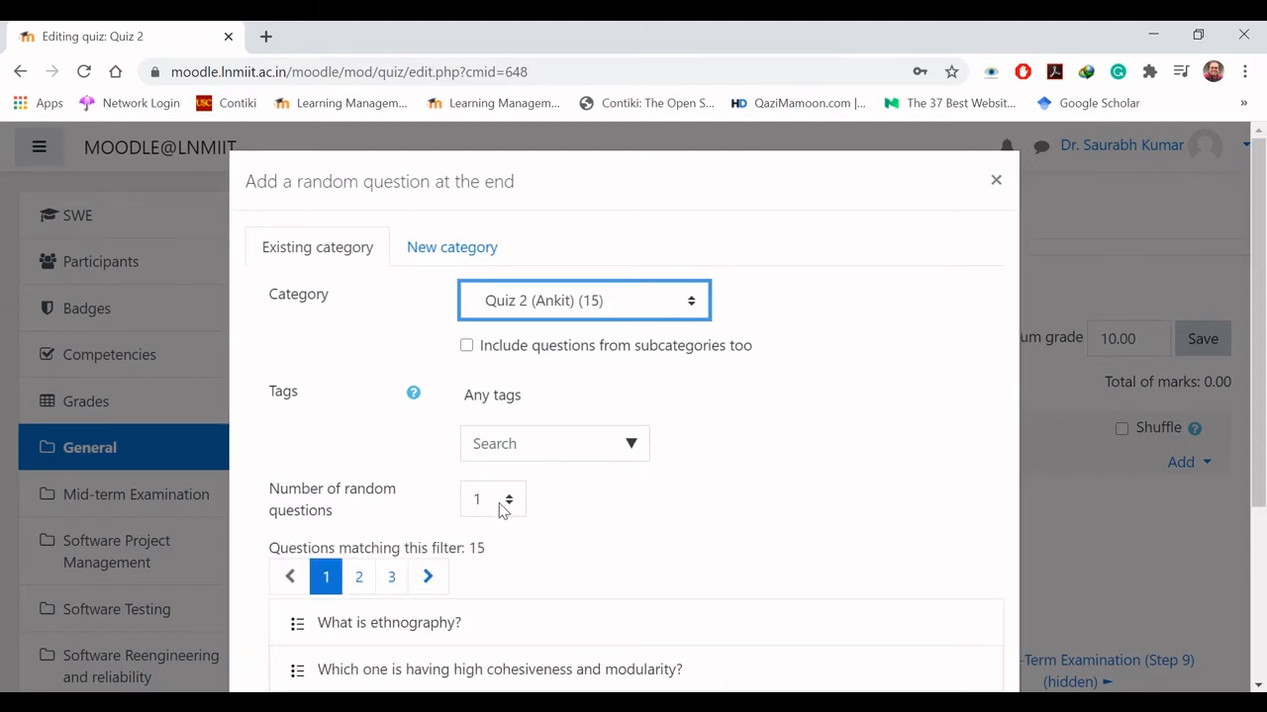
pyautogui.click(509, 502)
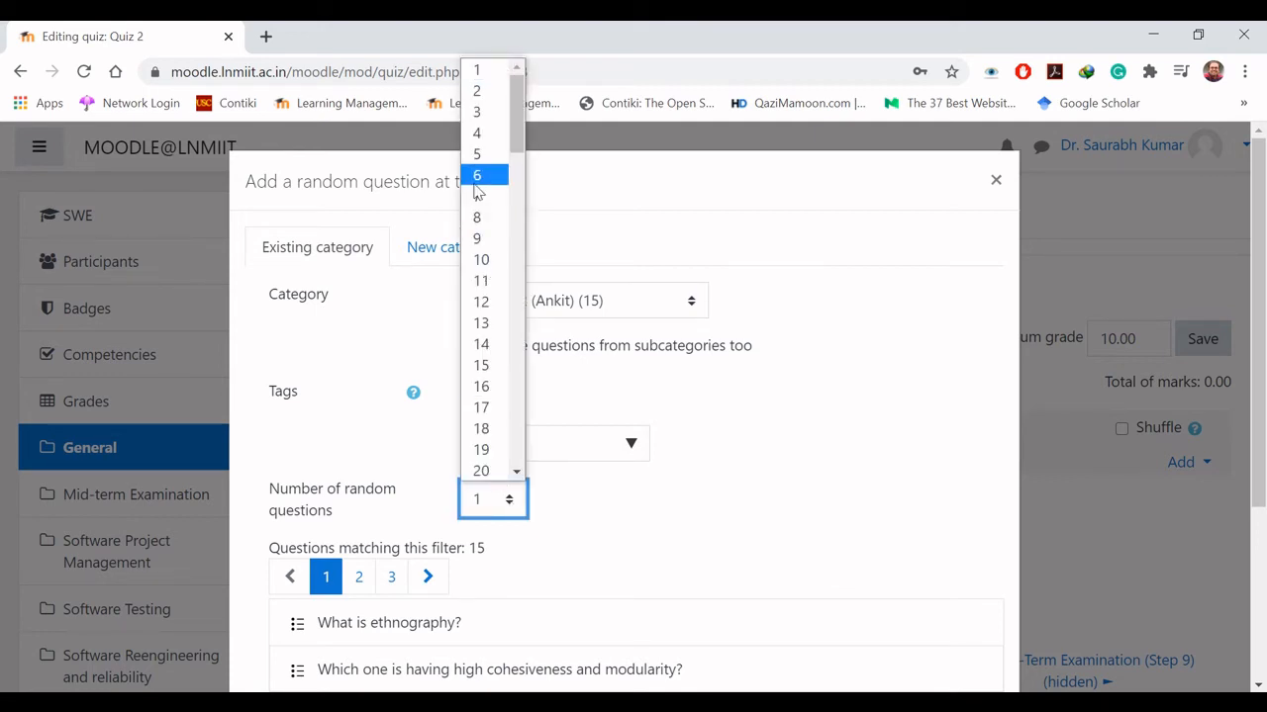
pyautogui.click(480, 260)
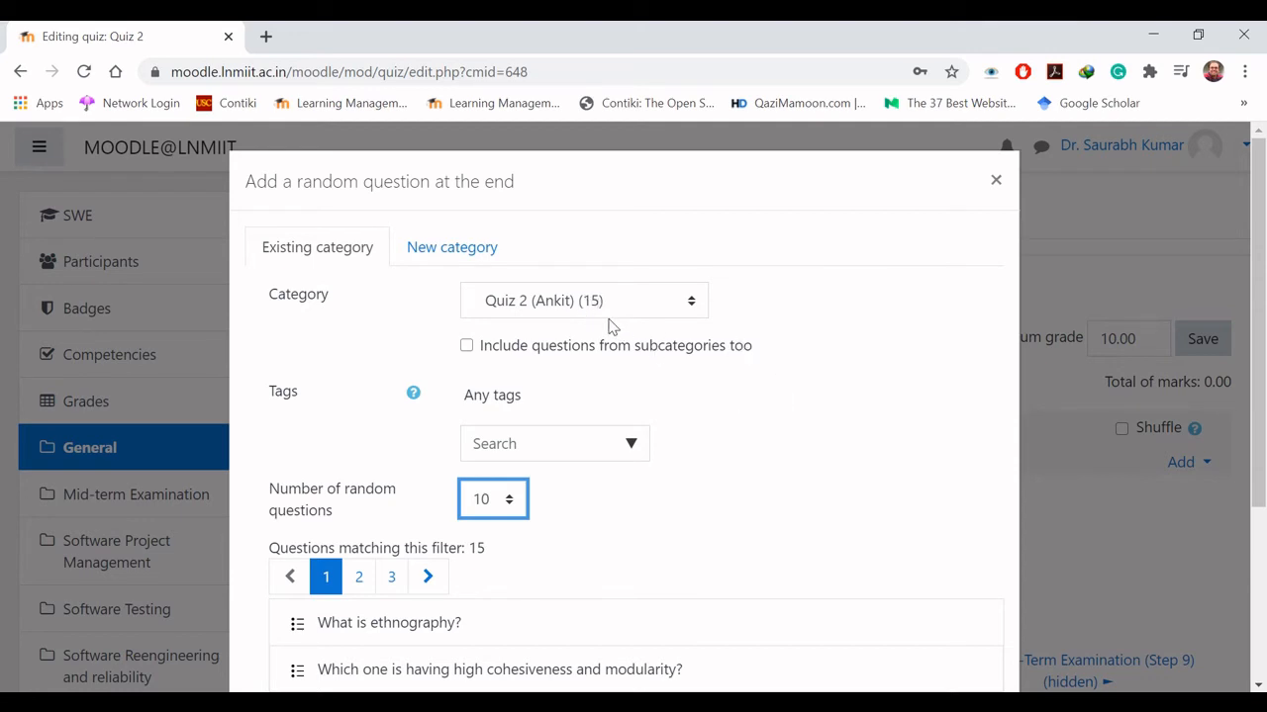
pyautogui.click(670, 492)
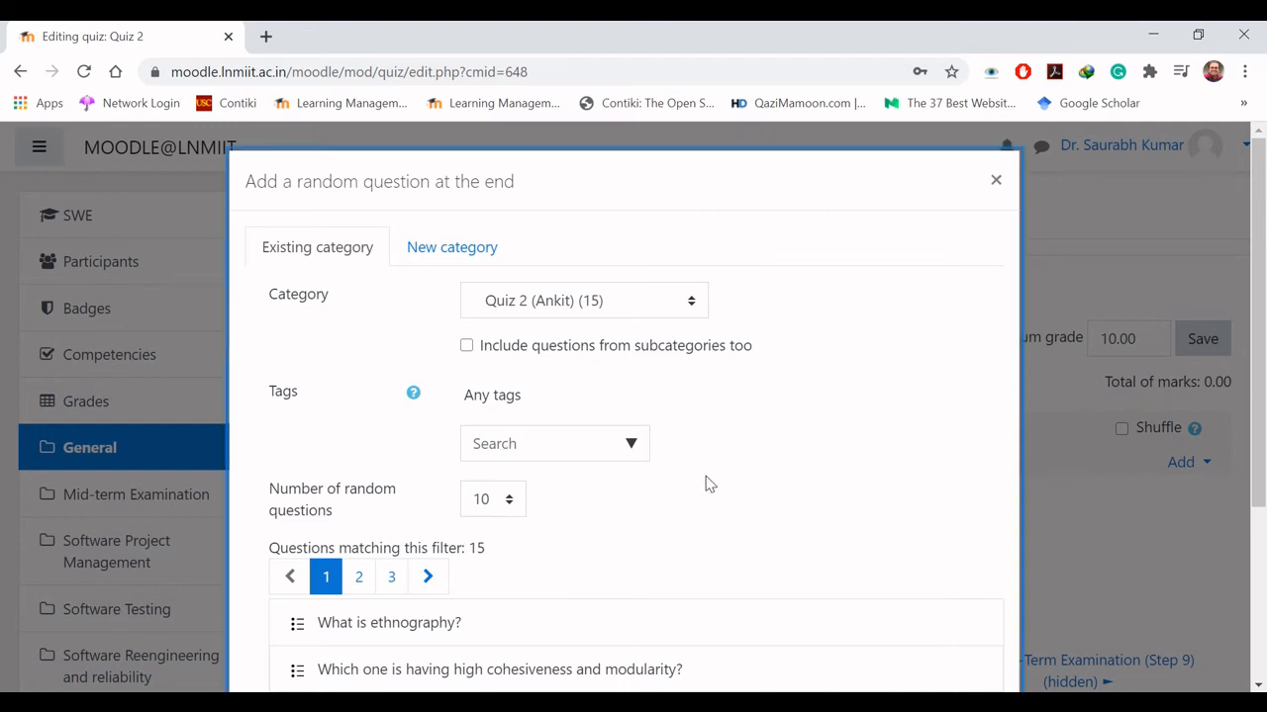
pyautogui.moveTo(1264, 386); pyautogui.dragTo(1261, 535)
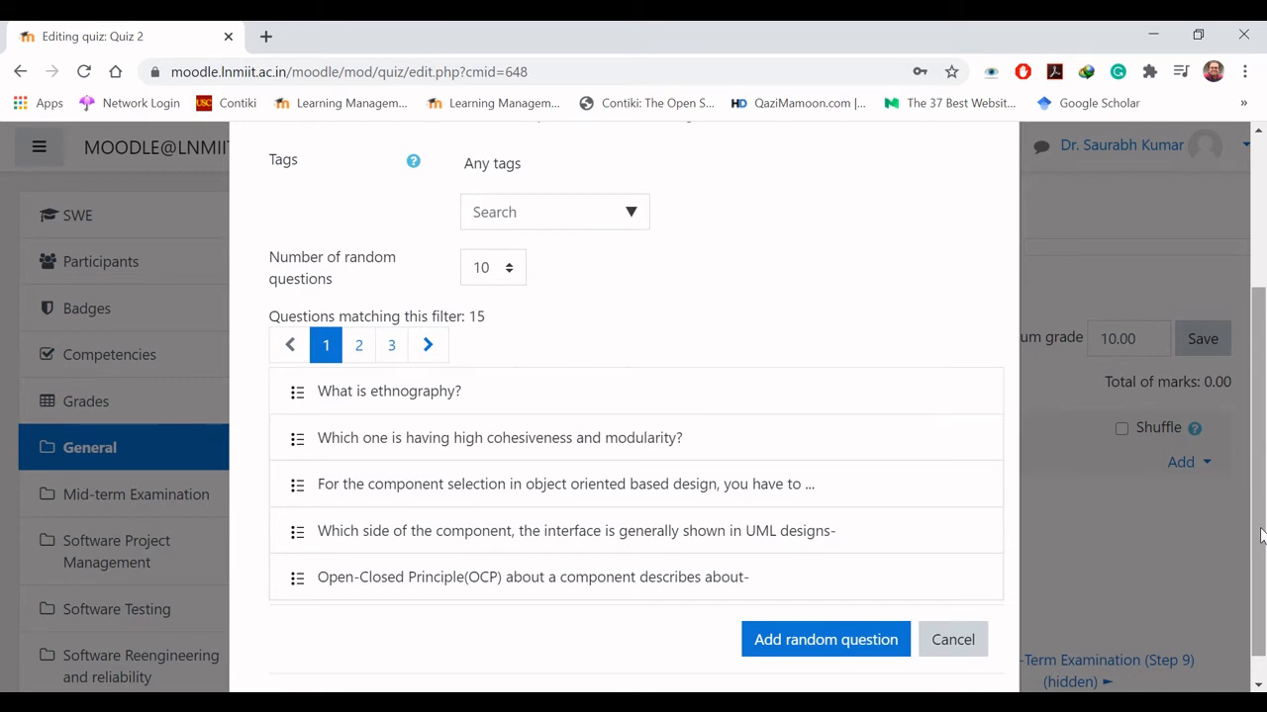
pyautogui.click(829, 640)
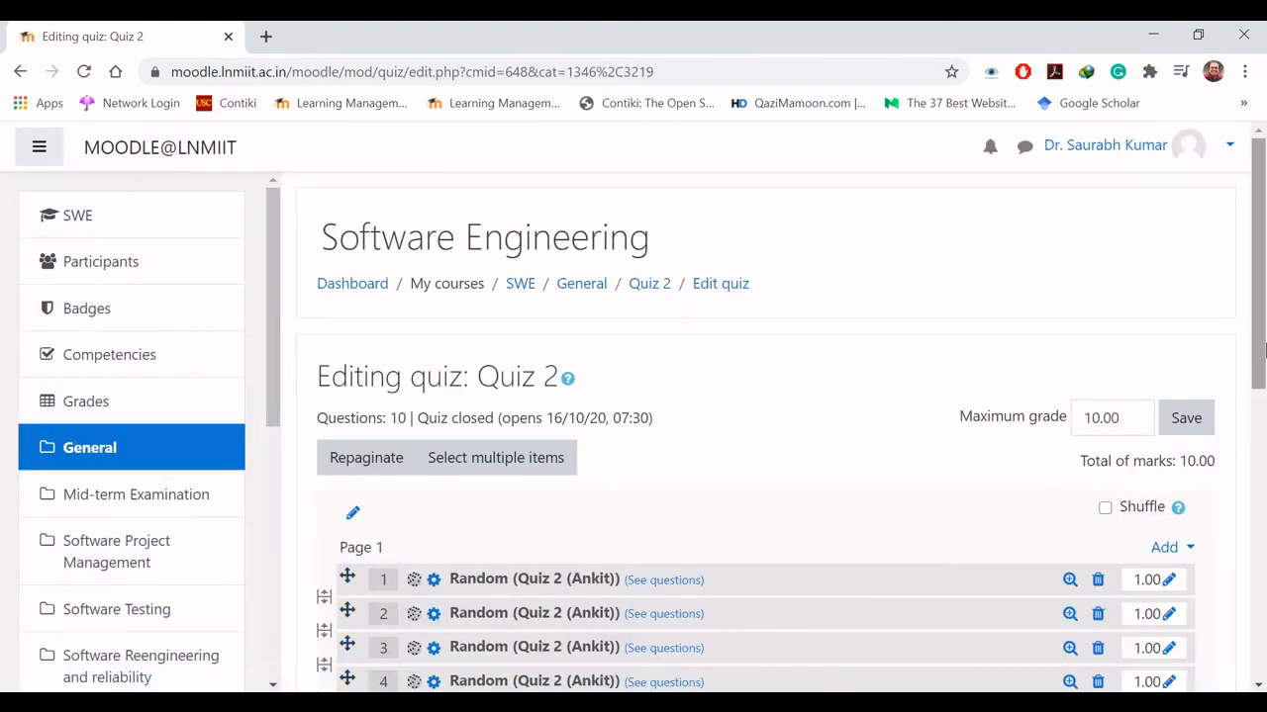
pyautogui.moveTo(1259, 366); pyautogui.dragTo(1259, 443)
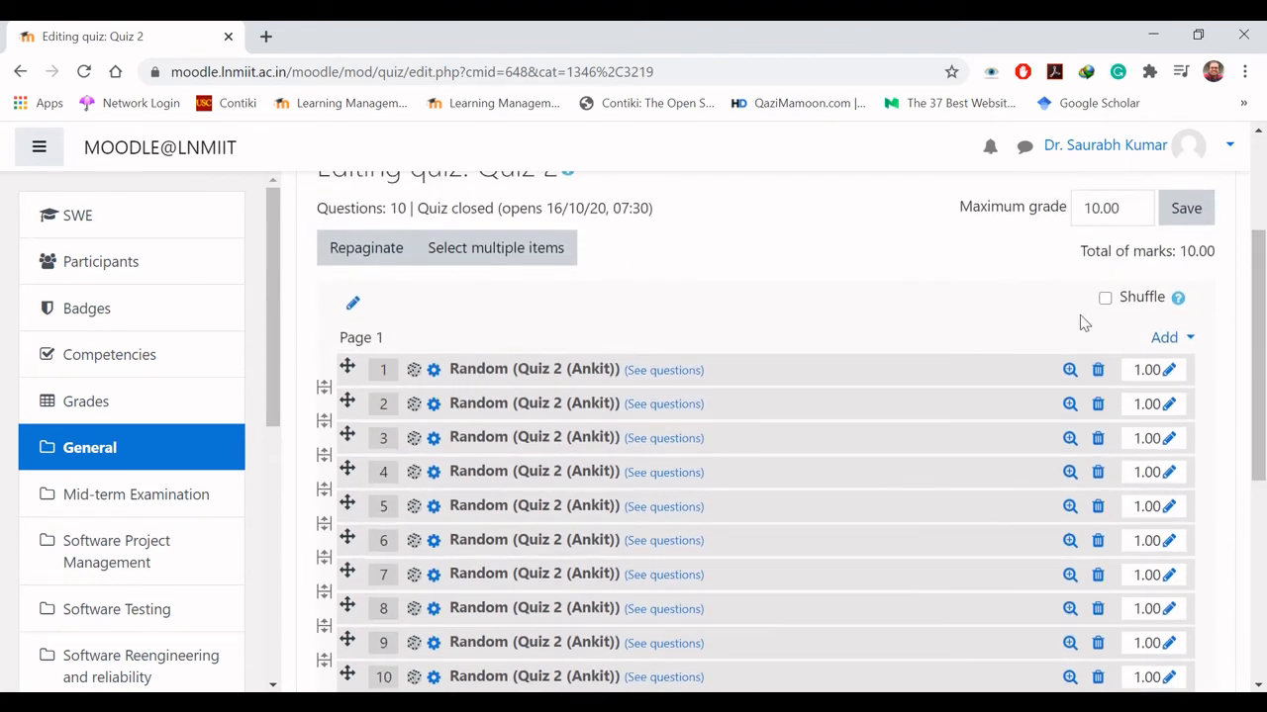
# - Enable question shuffling for the Page 1 section of Quiz 2 and move the sixth random question up to fifth place
pyautogui.click(1105, 299)
pyautogui.moveTo(1261, 317); pyautogui.dragTo(1262, 369)
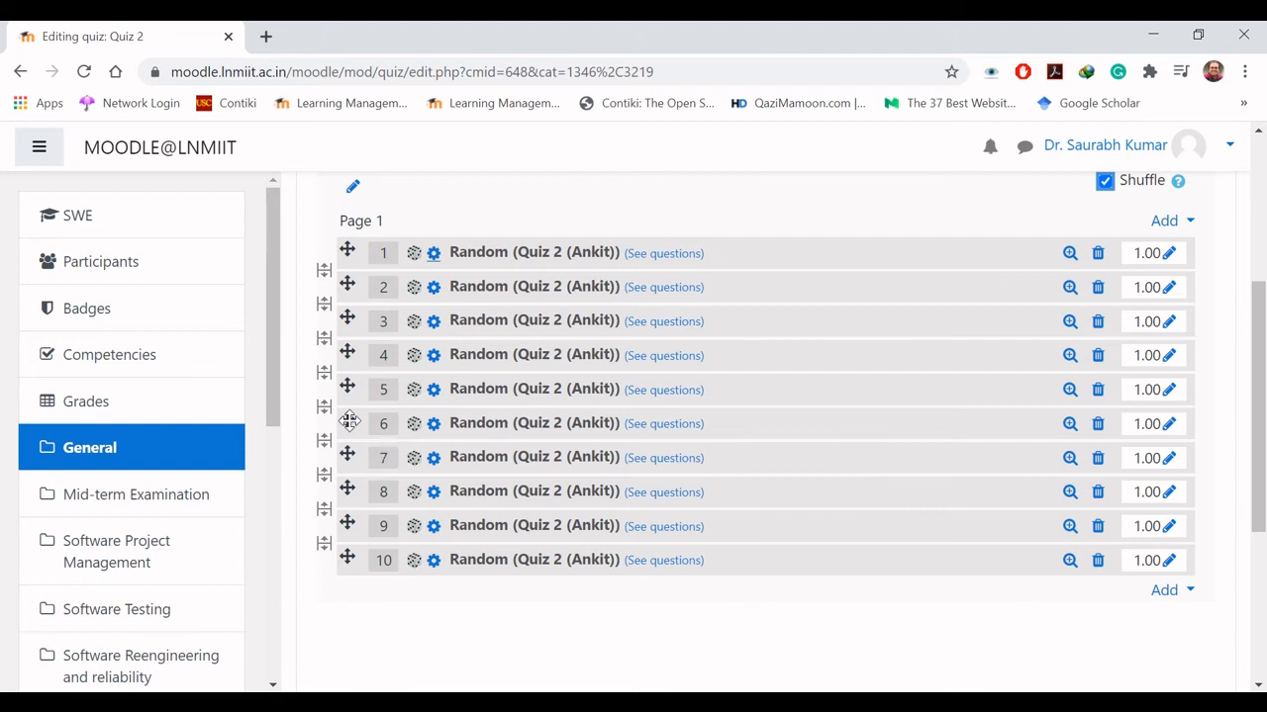
pyautogui.moveTo(349, 421); pyautogui.dragTo(349, 389)
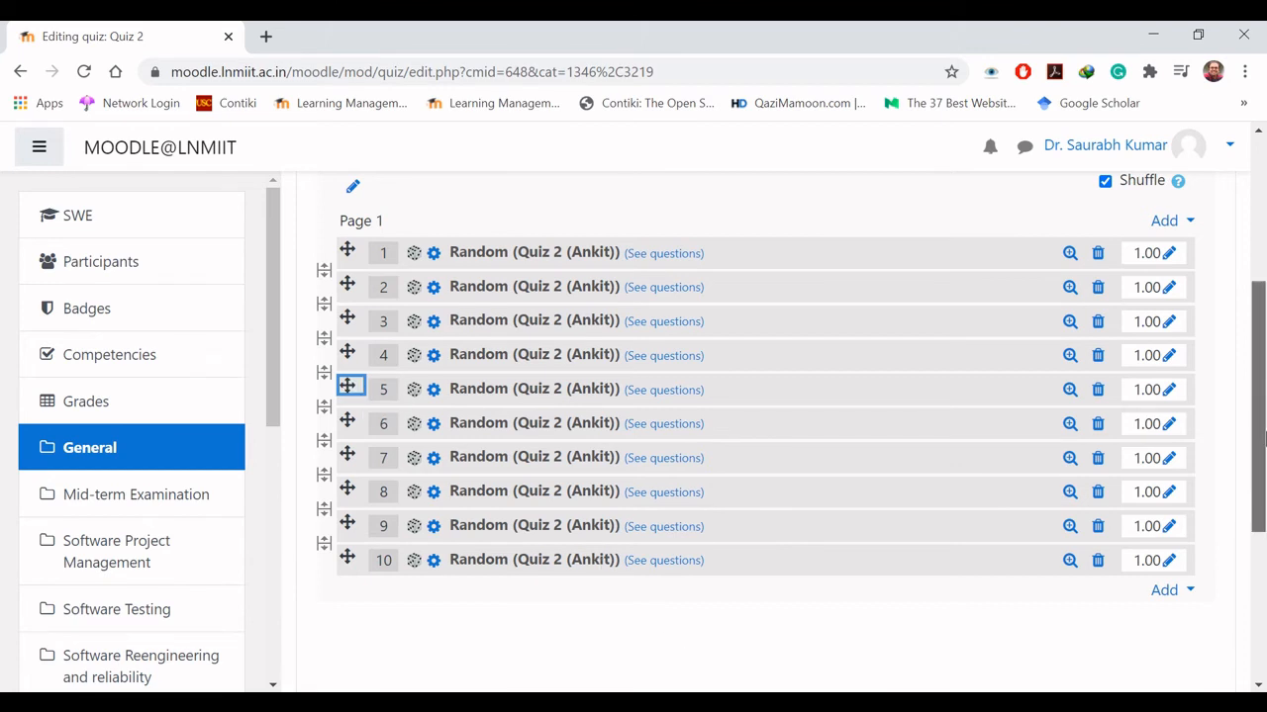
pyautogui.moveTo(1264, 438); pyautogui.dragTo(1265, 454)
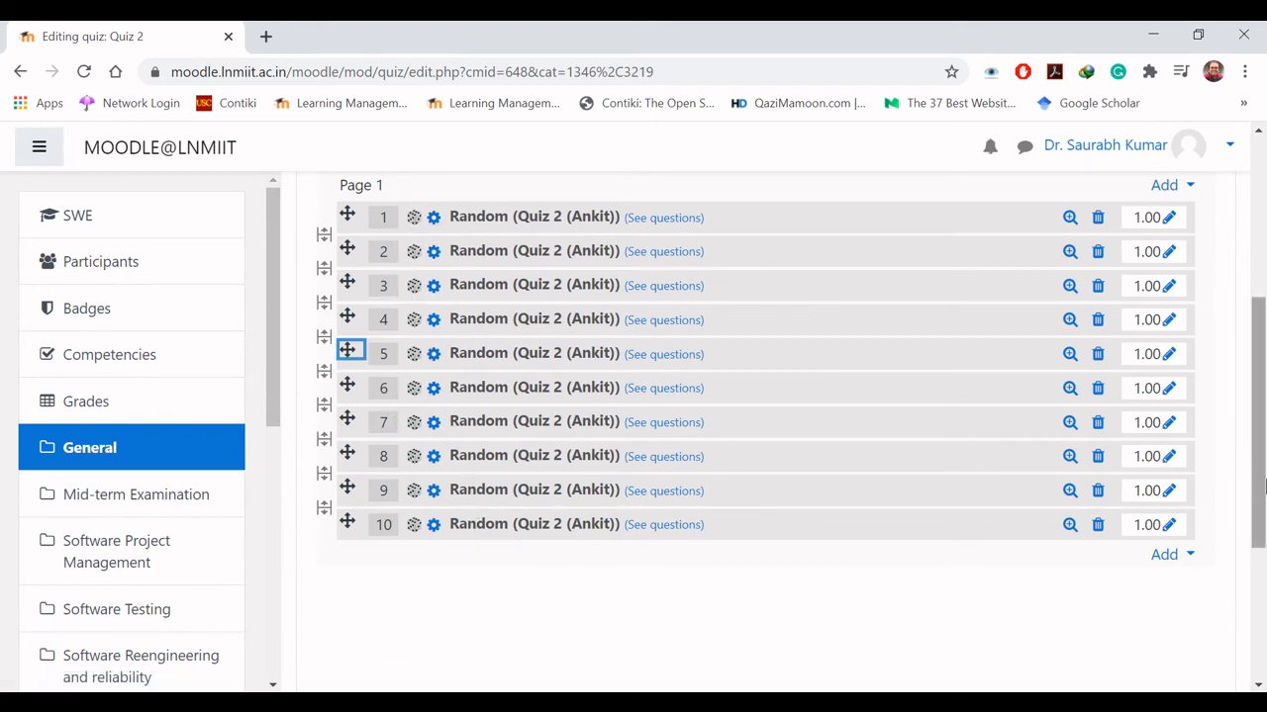
pyautogui.moveTo(1266, 486); pyautogui.dragTo(1265, 382)
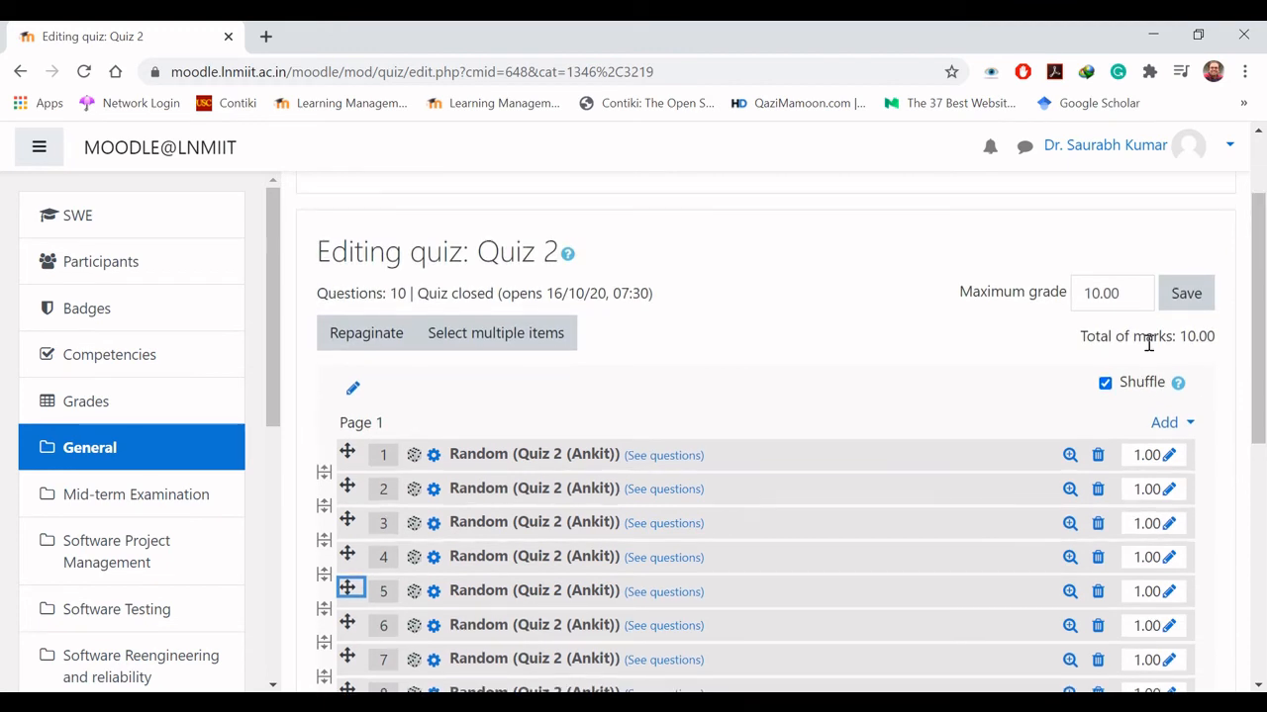
pyautogui.click(1188, 423)
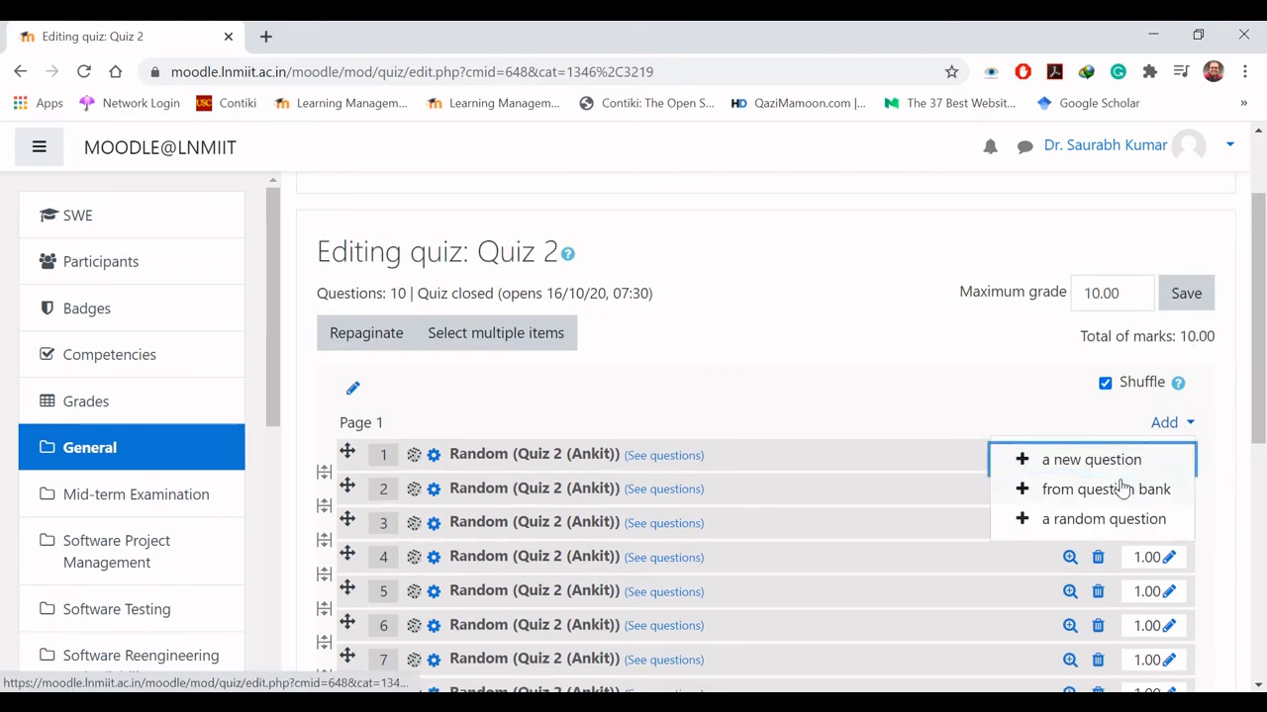
pyautogui.press('Escape')
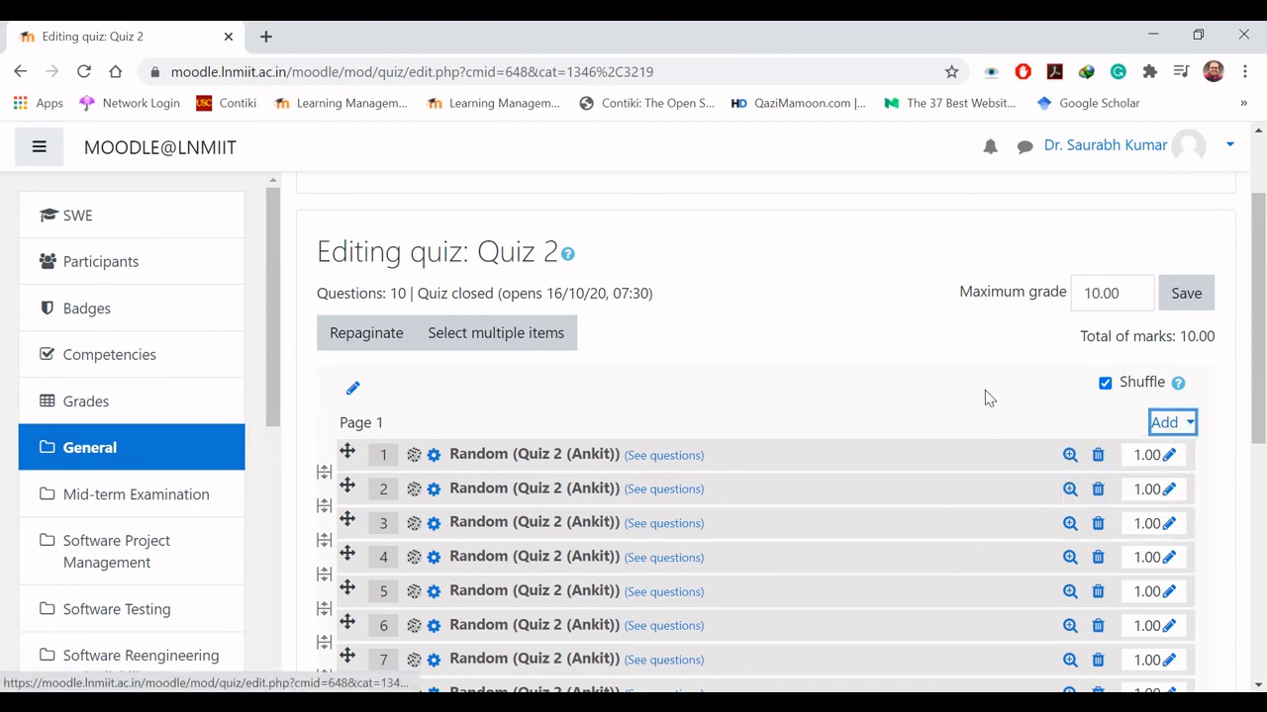
pyautogui.click(984, 398)
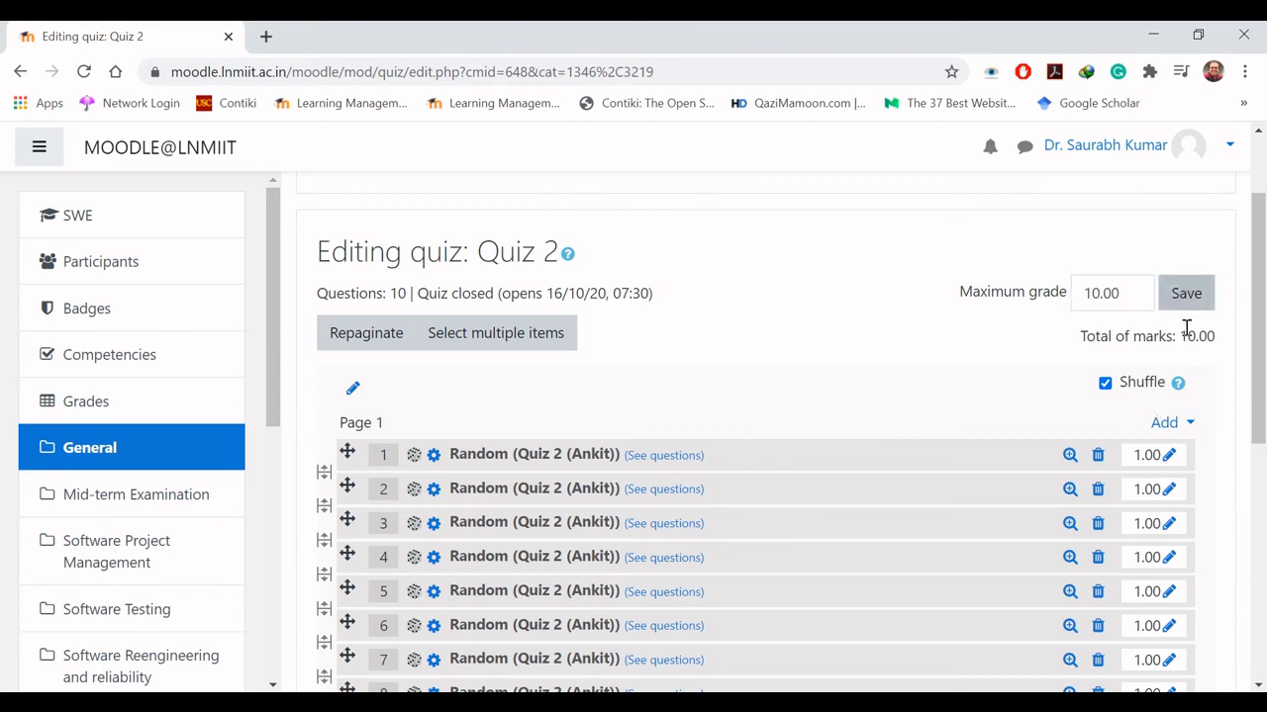
# - Save the quiz's maximum grade of 10.00, and launch a preview from the Quiz 2 page
pyautogui.click(1180, 290)
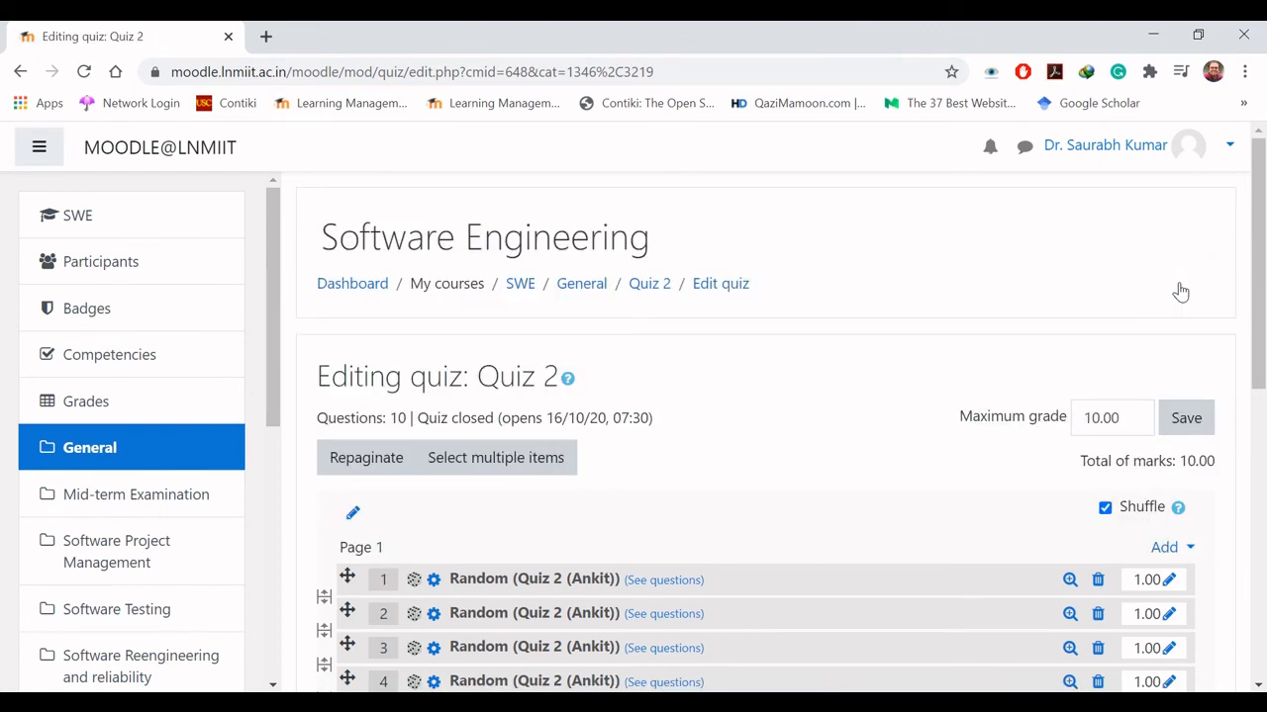
pyautogui.moveTo(1263, 305)
pyautogui.mouseDown()
pyautogui.moveTo(1263, 554)
pyautogui.moveTo(1264, 302)
pyautogui.mouseUp()
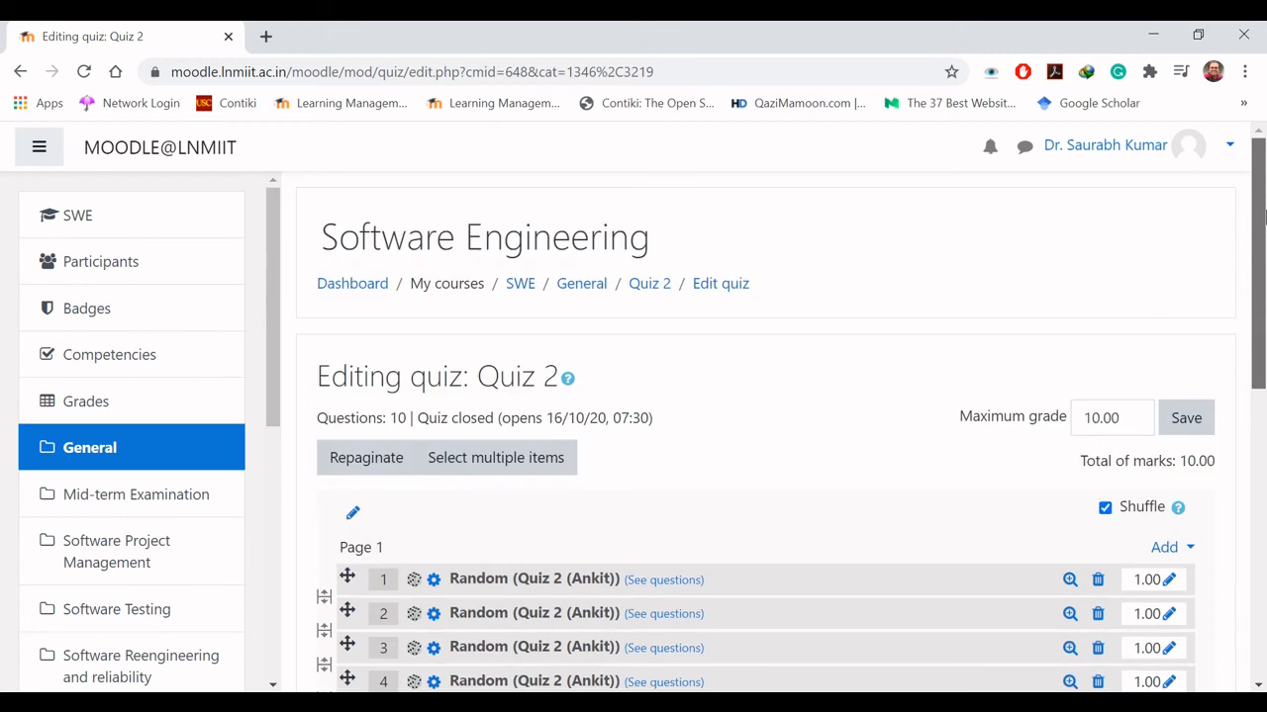
pyautogui.click(646, 289)
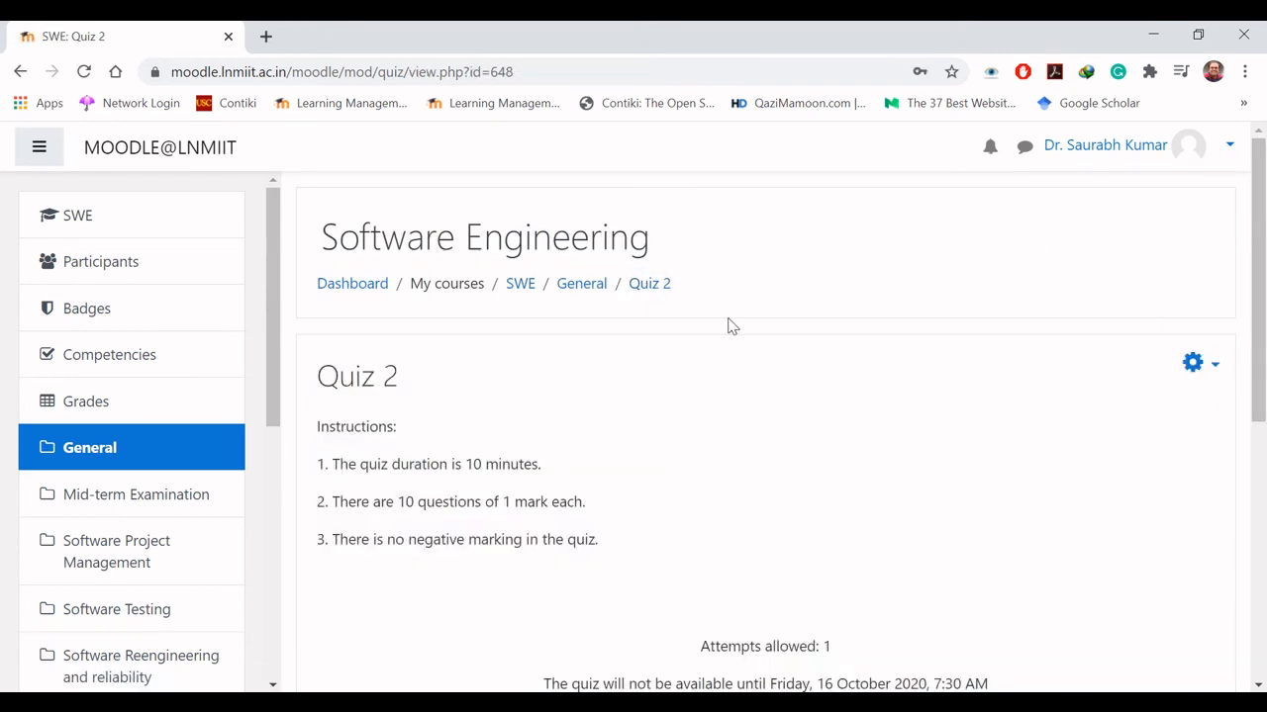
pyautogui.click(1218, 368)
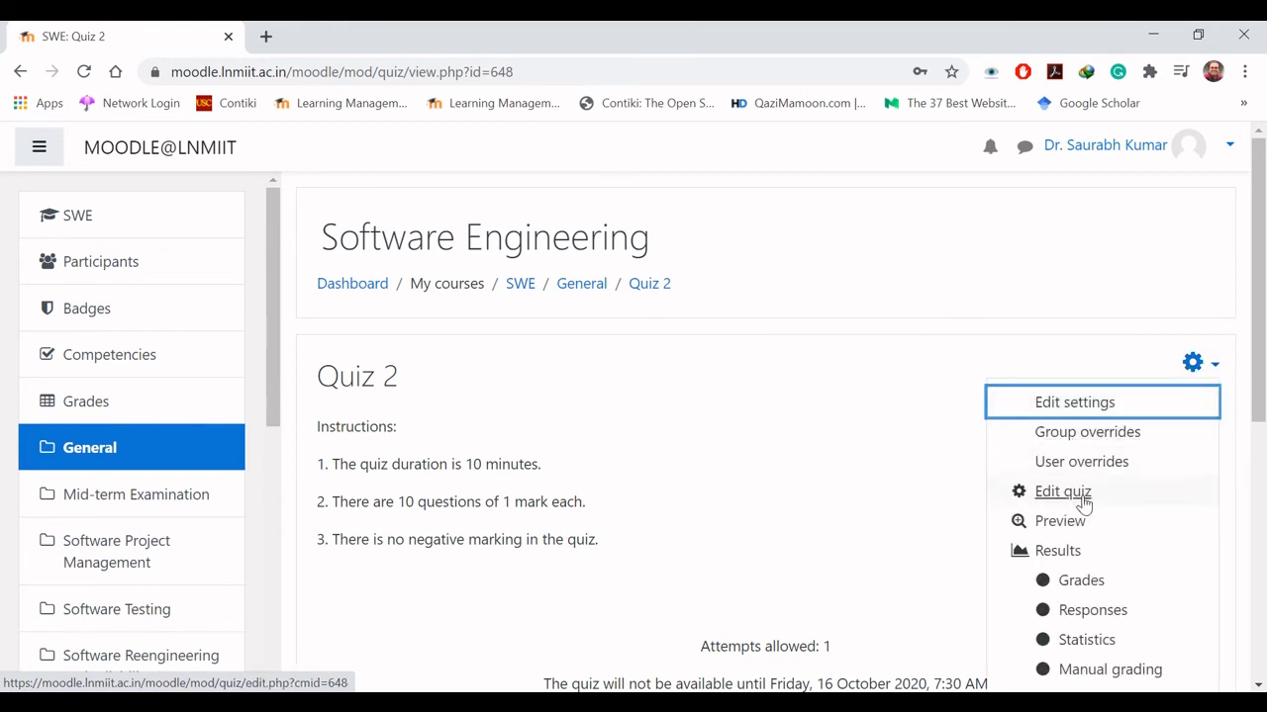
pyautogui.click(1060, 521)
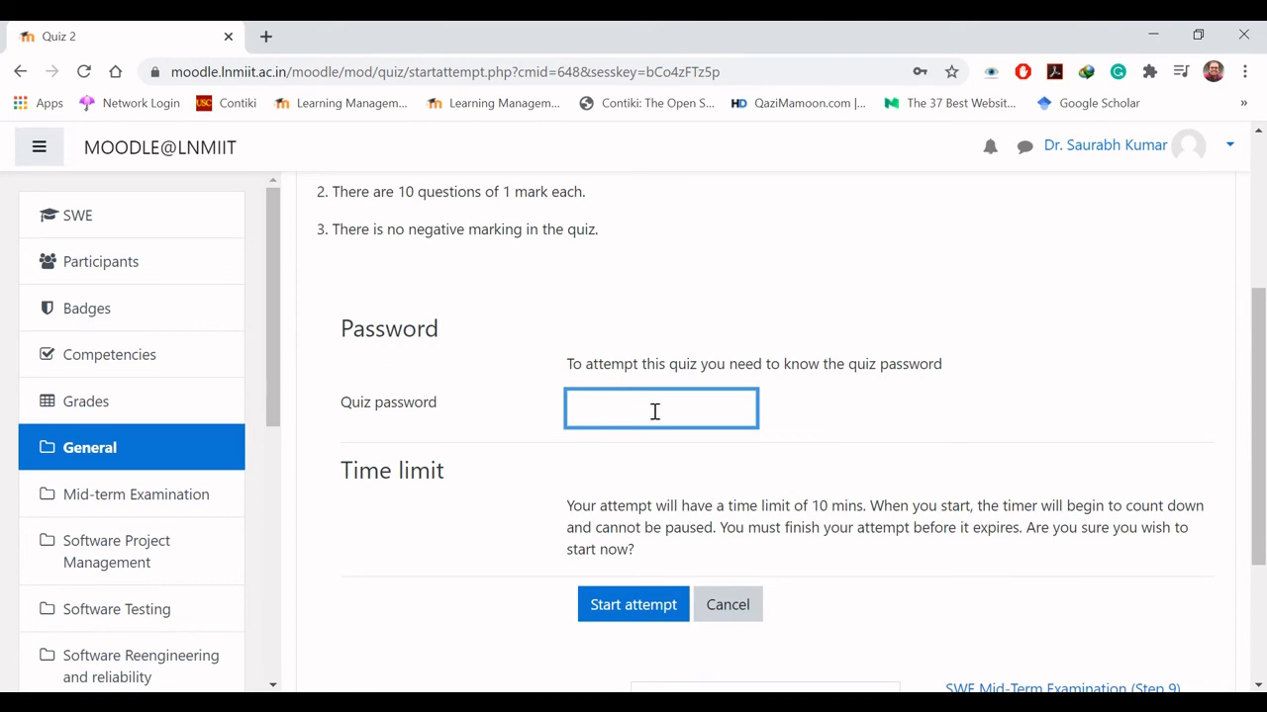
# - Start the preview attempt with the quiz password and dismiss the browser's offer to update the saved password
pyautogui.click(654, 412)
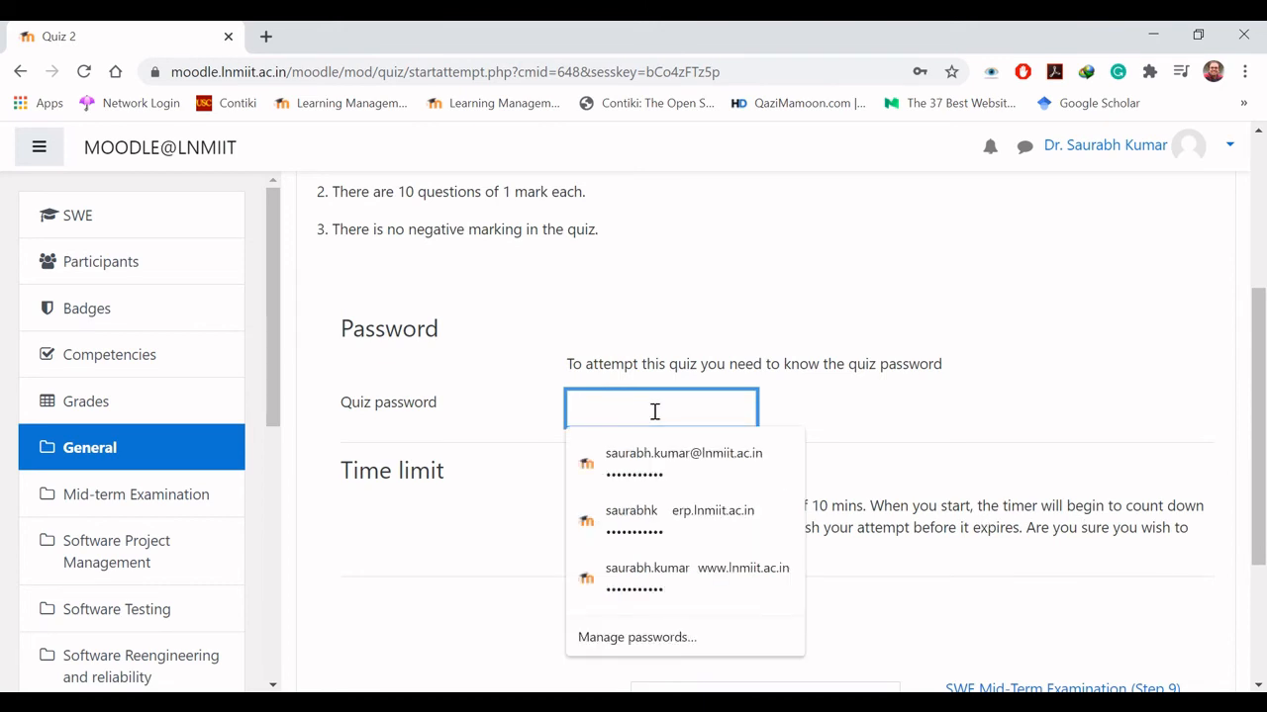
pyautogui.write('•••')
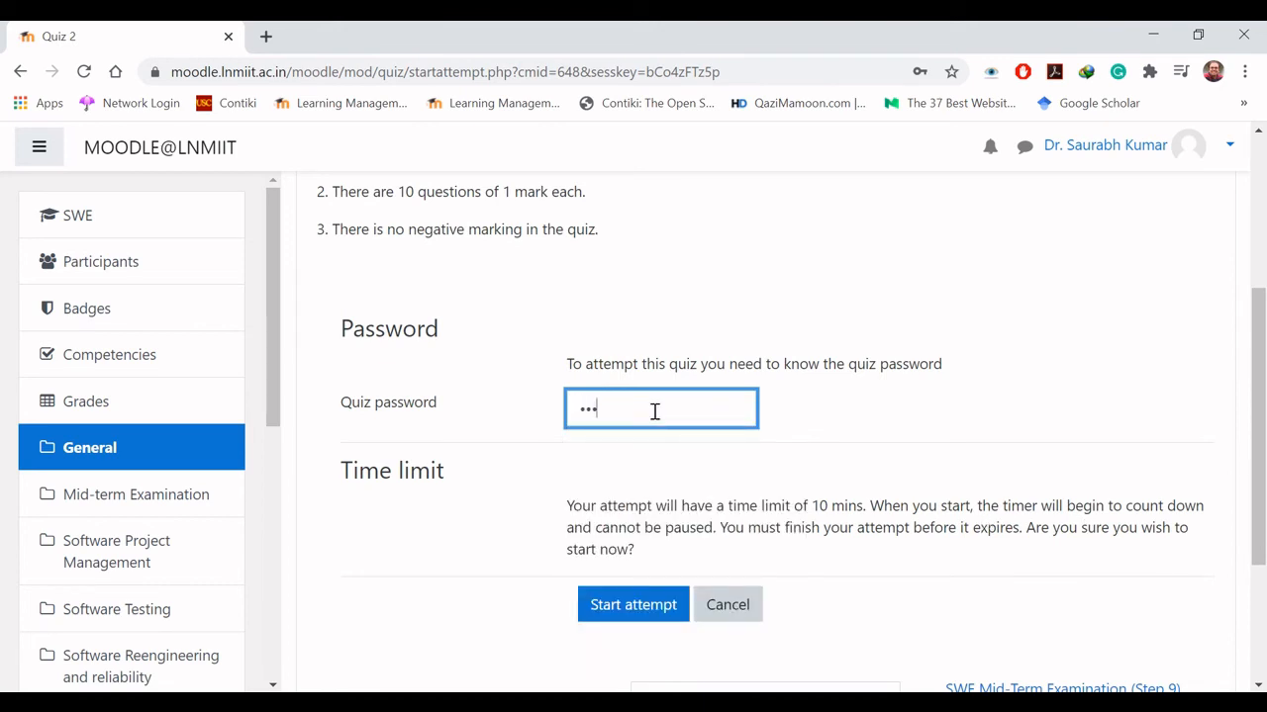
pyautogui.press('BackSpace')
pyautogui.press('BackSpace')
pyautogui.press('BackSpace')
pyautogui.write('••••••••')
pyautogui.click(634, 605)
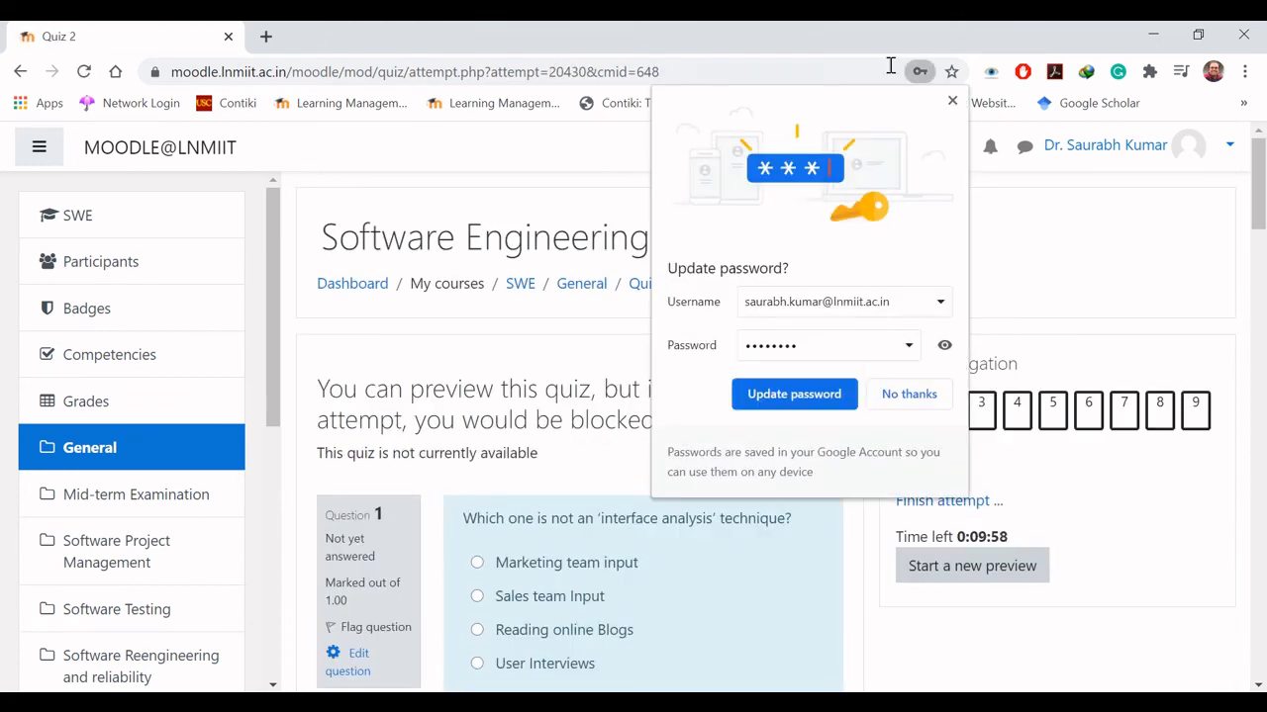
pyautogui.click(952, 100)
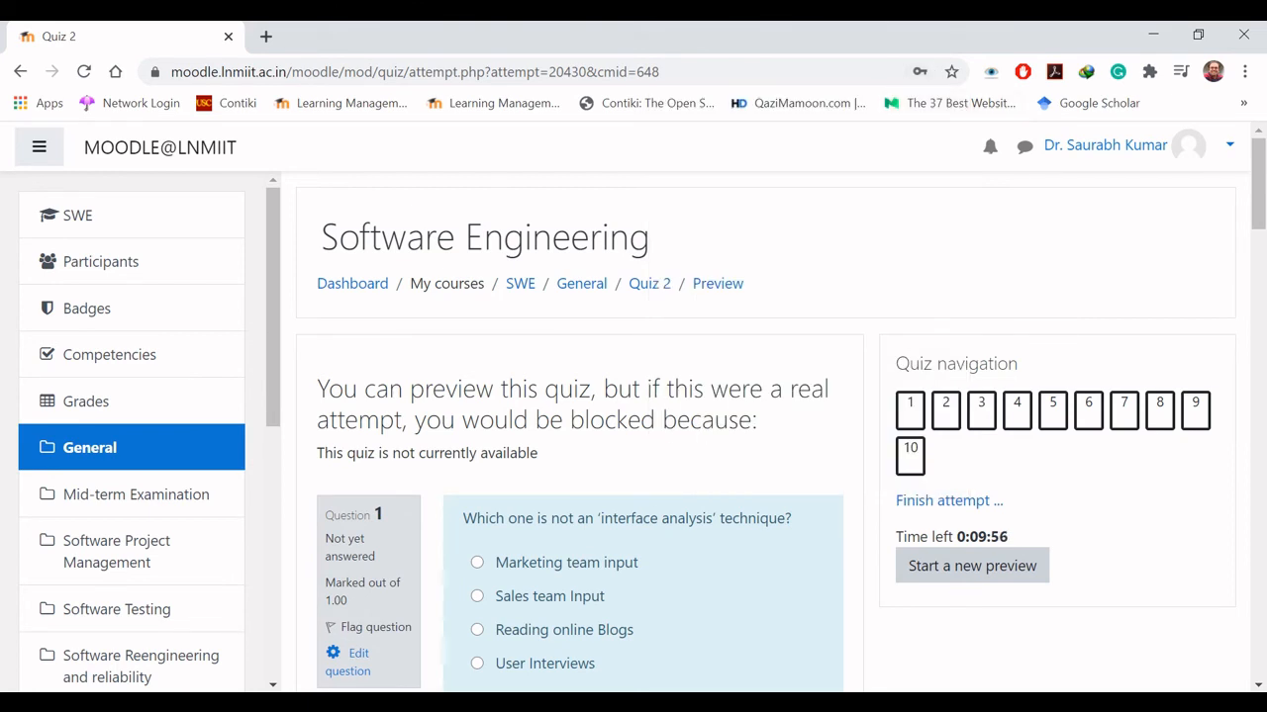
# - Answer questions 1 to 3 of the preview with User Interviews, Faster response time, and All of these
pyautogui.scroll(-3, 634, 435)
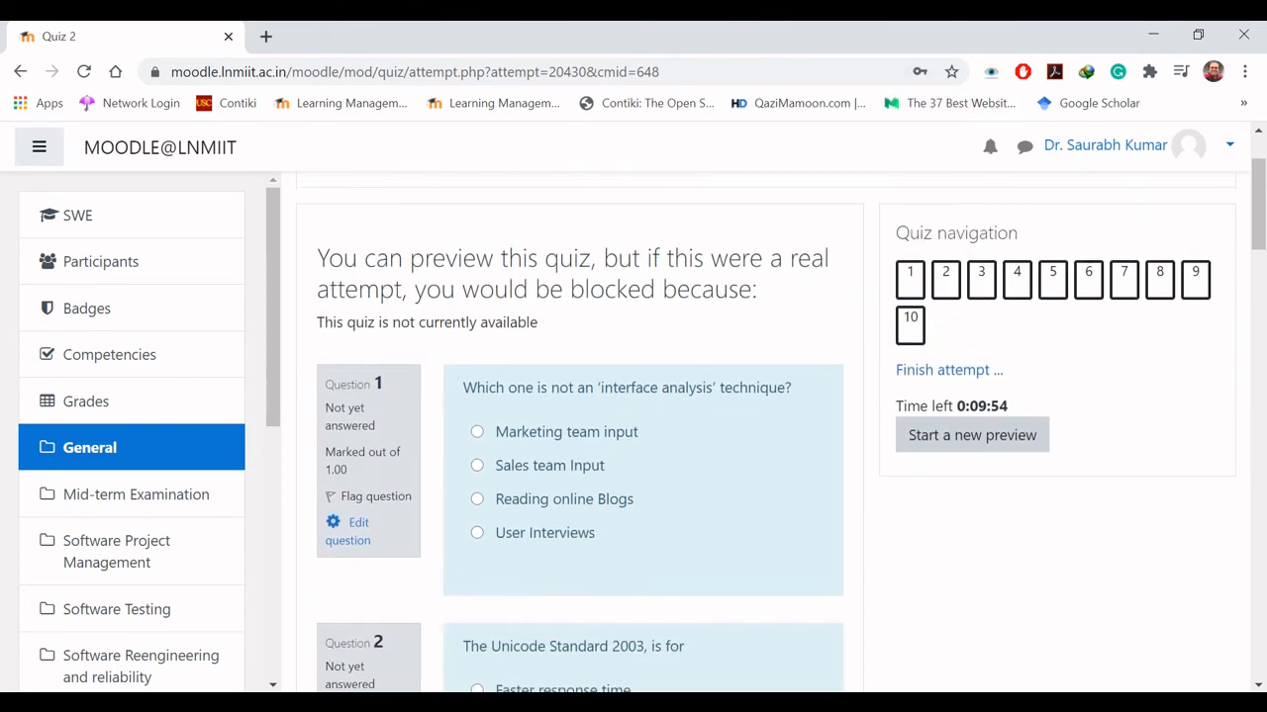
pyautogui.scroll(1, 633, 435)
pyautogui.scroll(-2, 633, 435)
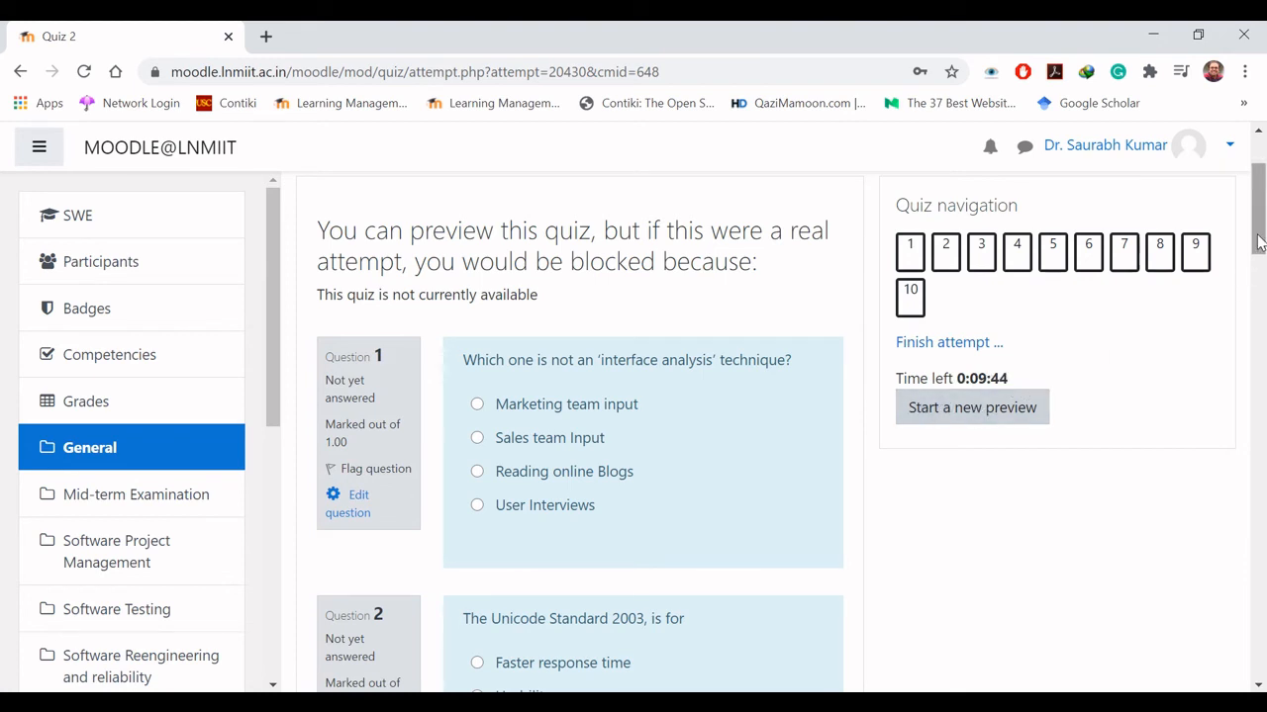
pyautogui.moveTo(1258, 243); pyautogui.dragTo(1259, 216)
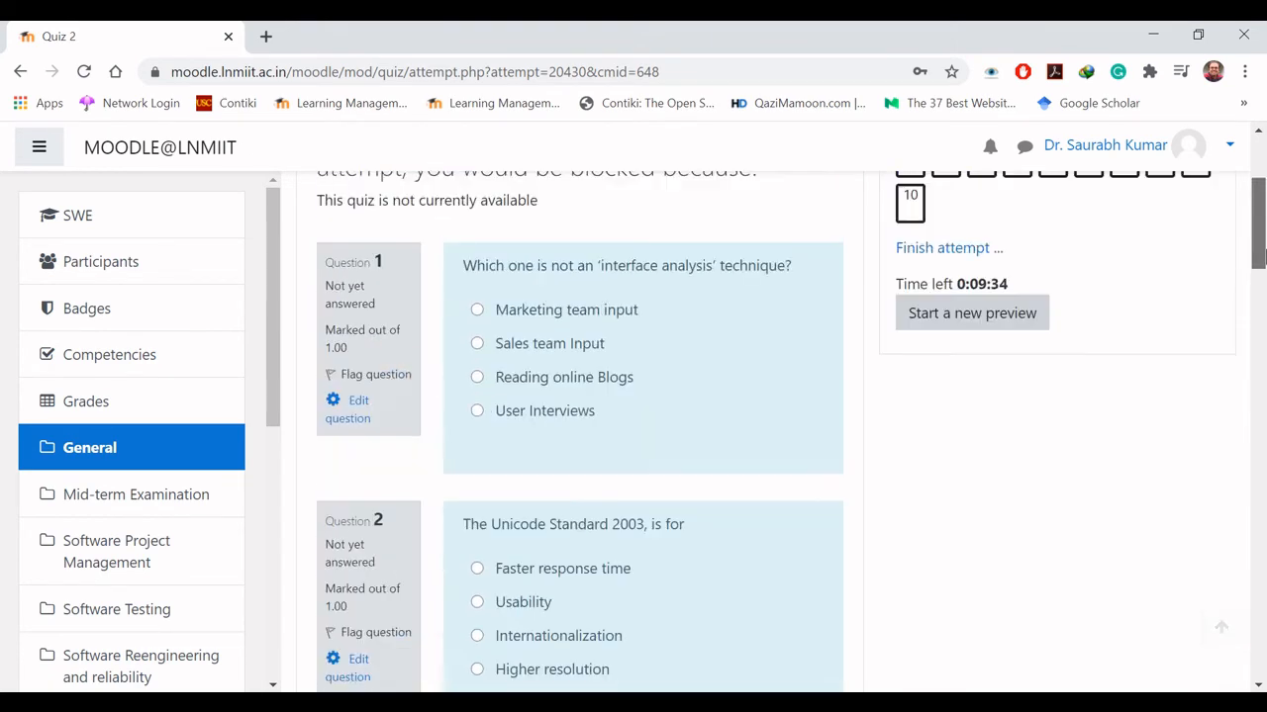
pyautogui.click(477, 433)
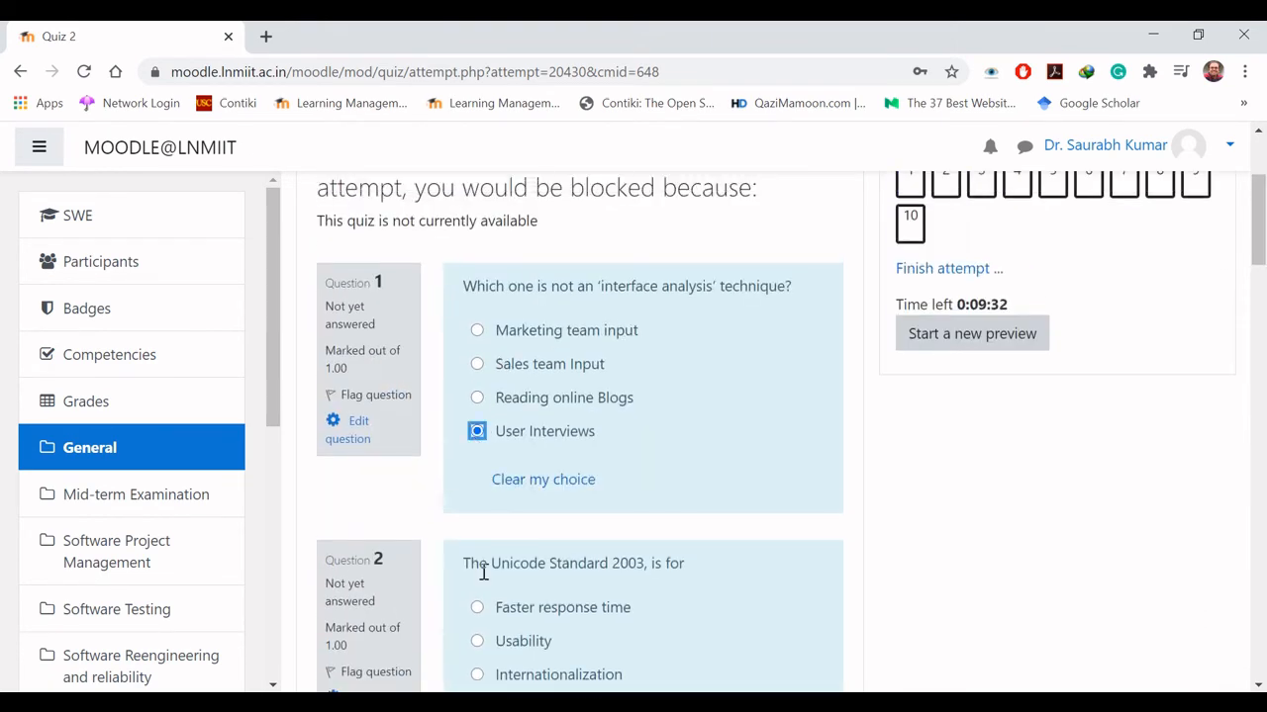
pyautogui.click(478, 607)
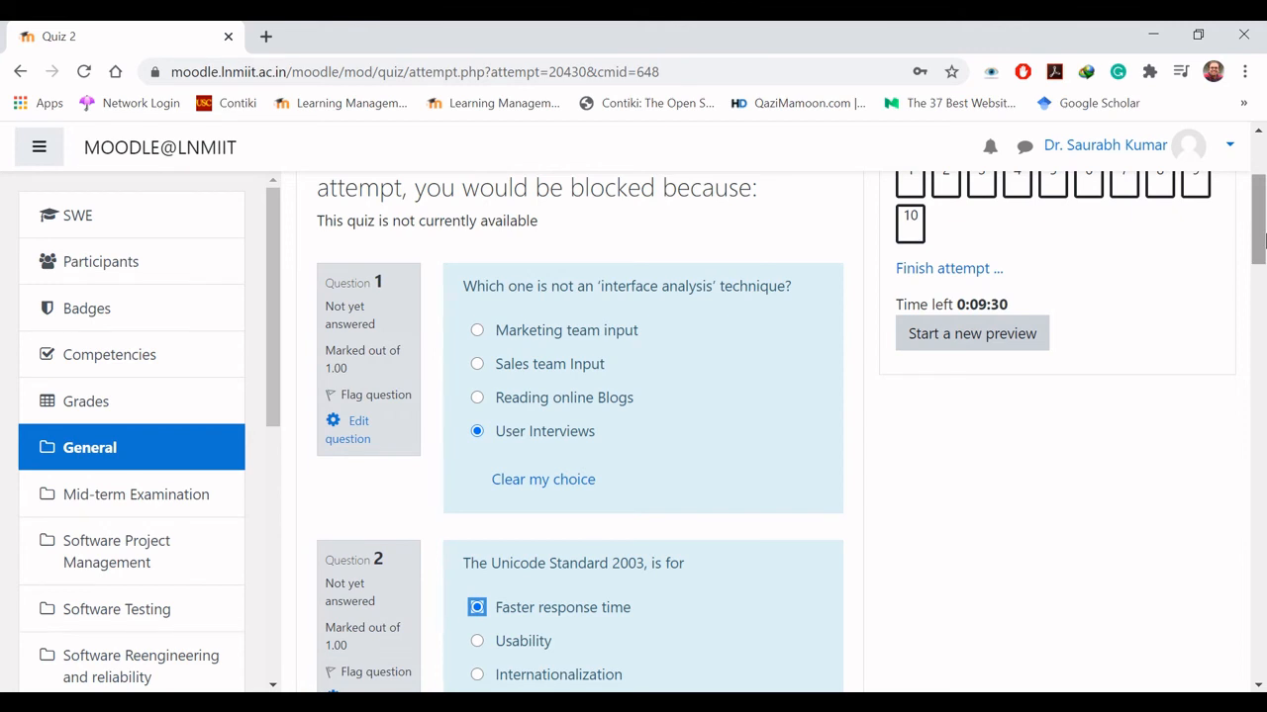
pyautogui.moveTo(1262, 240); pyautogui.dragTo(1262, 291)
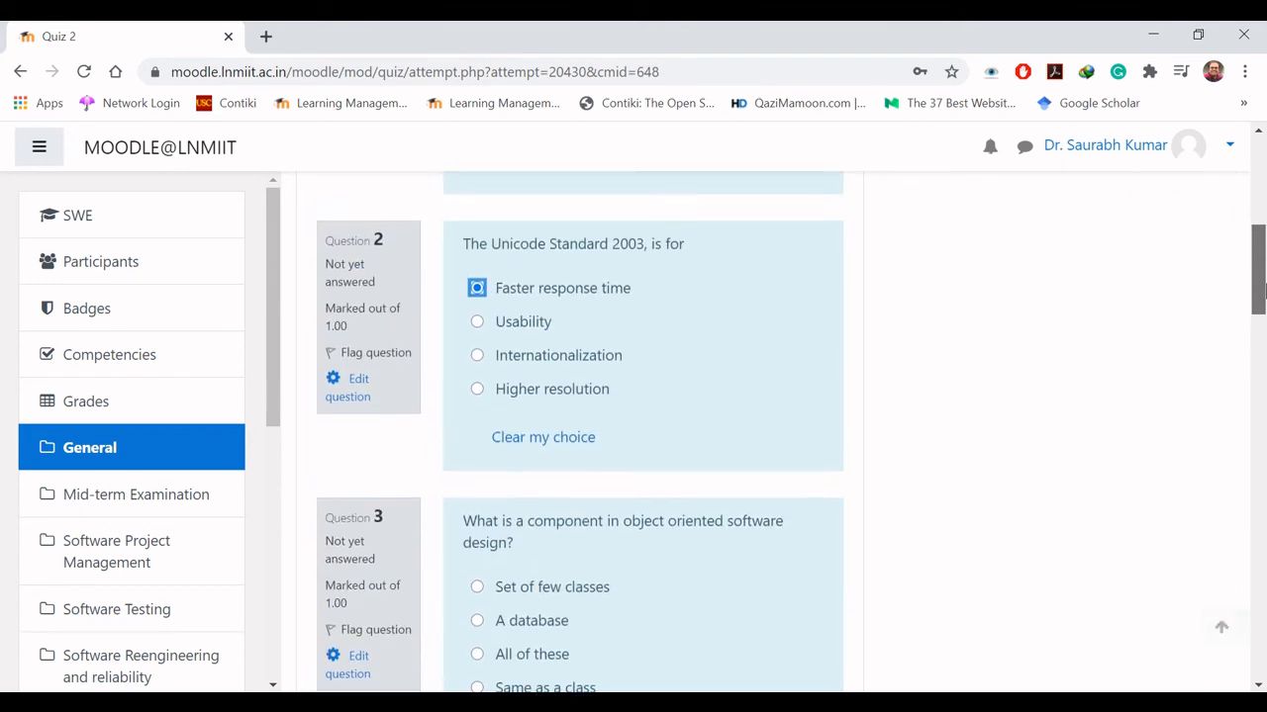
pyautogui.click(477, 659)
# - Answer questions 4 to 7 with distance to and size of the target, Requirements model, Study of User's culture, and JAVA
pyautogui.moveTo(1260, 307); pyautogui.dragTo(1260, 379)
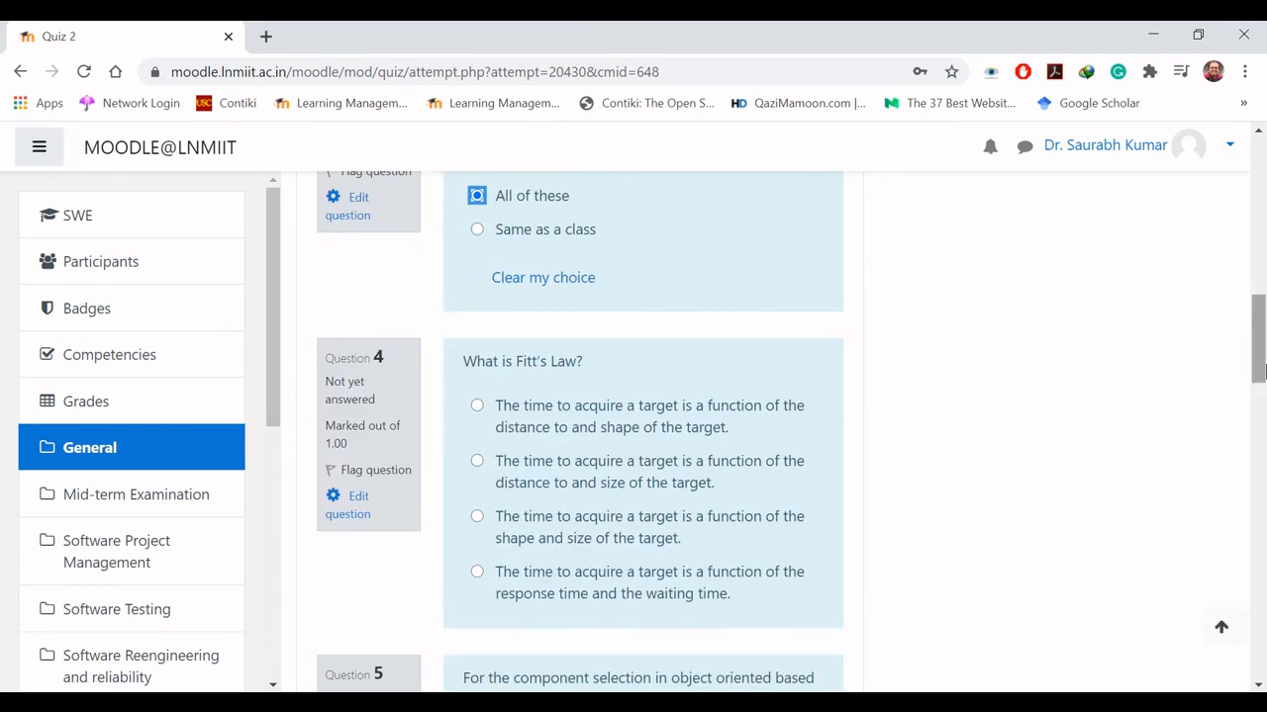
pyautogui.click(478, 462)
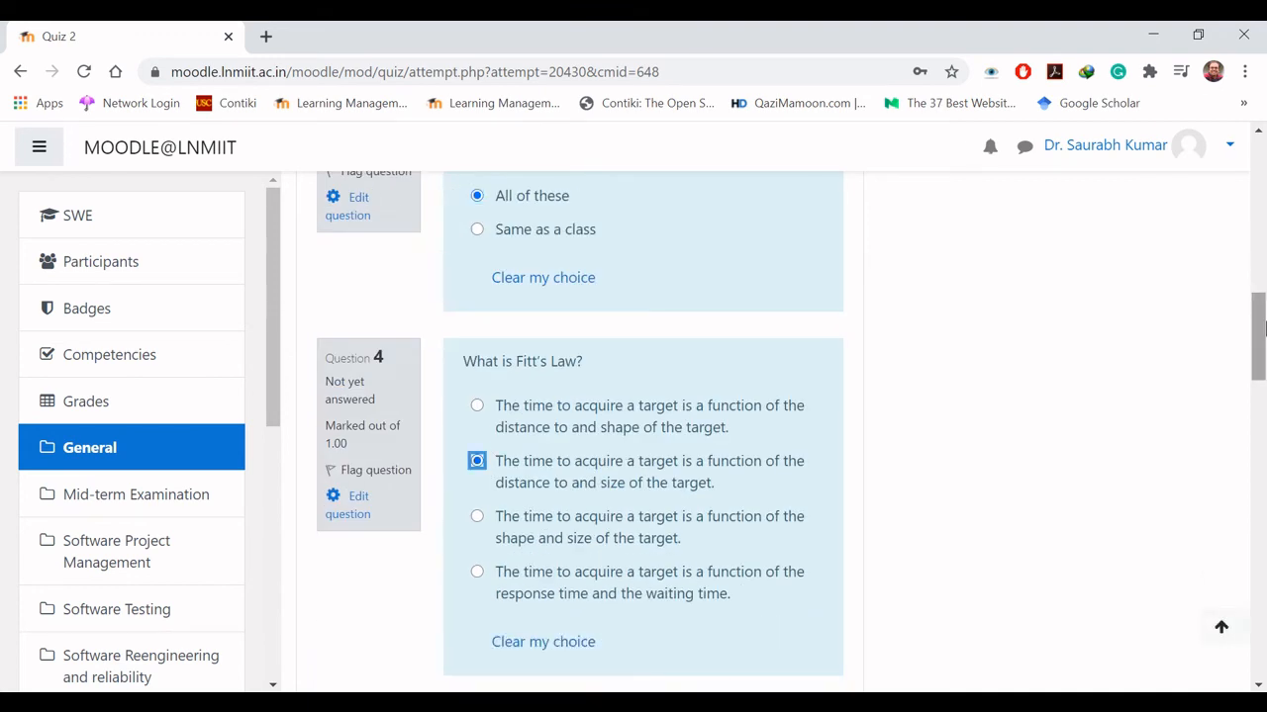
pyautogui.moveTo(1263, 330); pyautogui.dragTo(1261, 411)
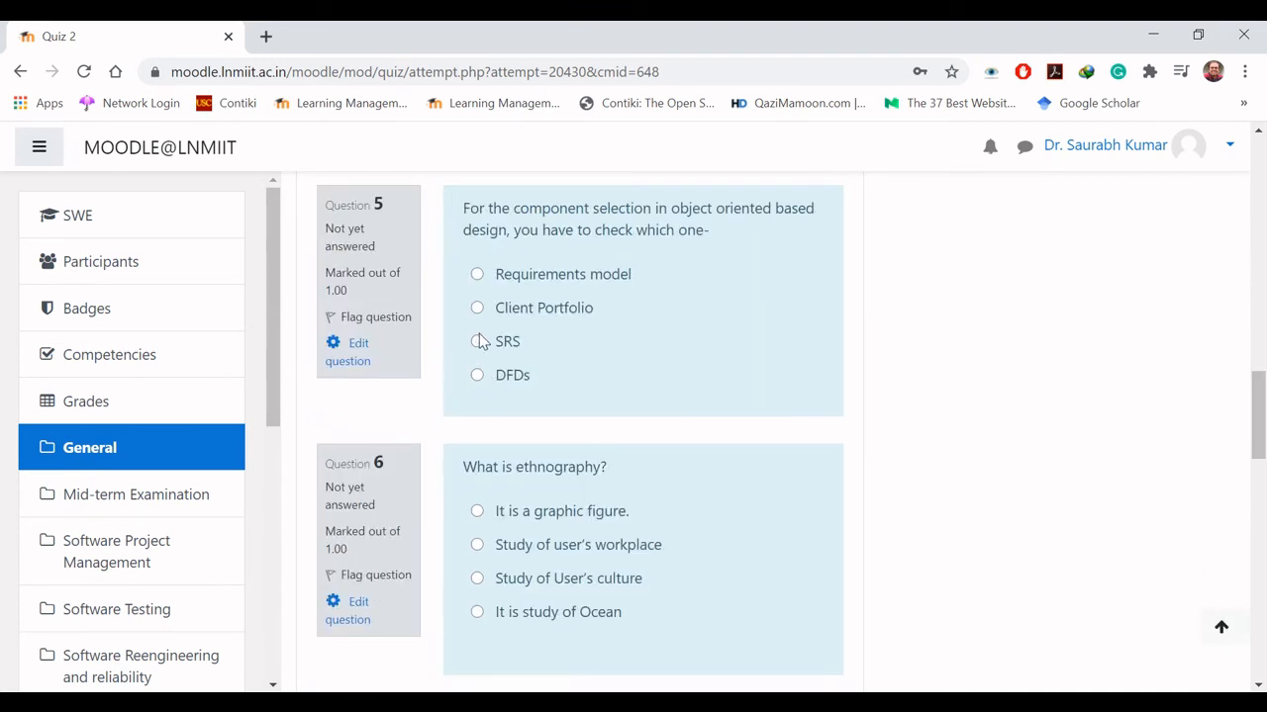
pyautogui.click(478, 274)
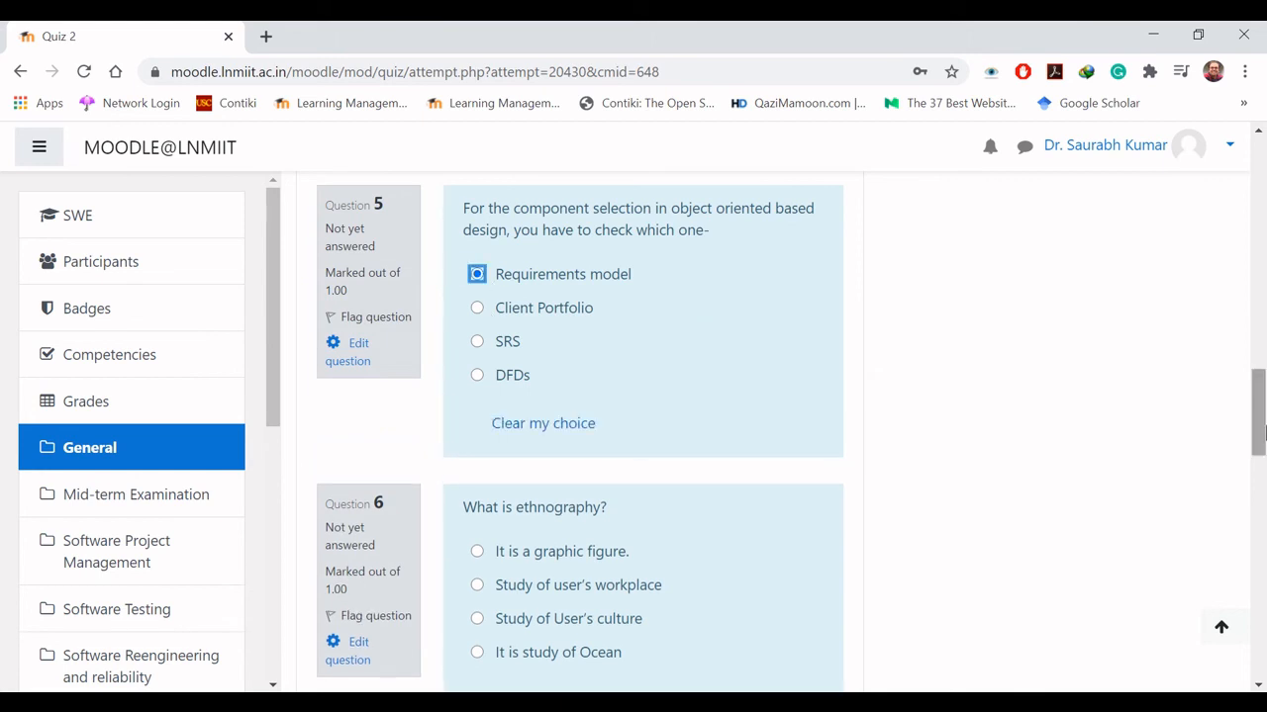
pyautogui.moveTo(1259, 420); pyautogui.dragTo(1264, 477)
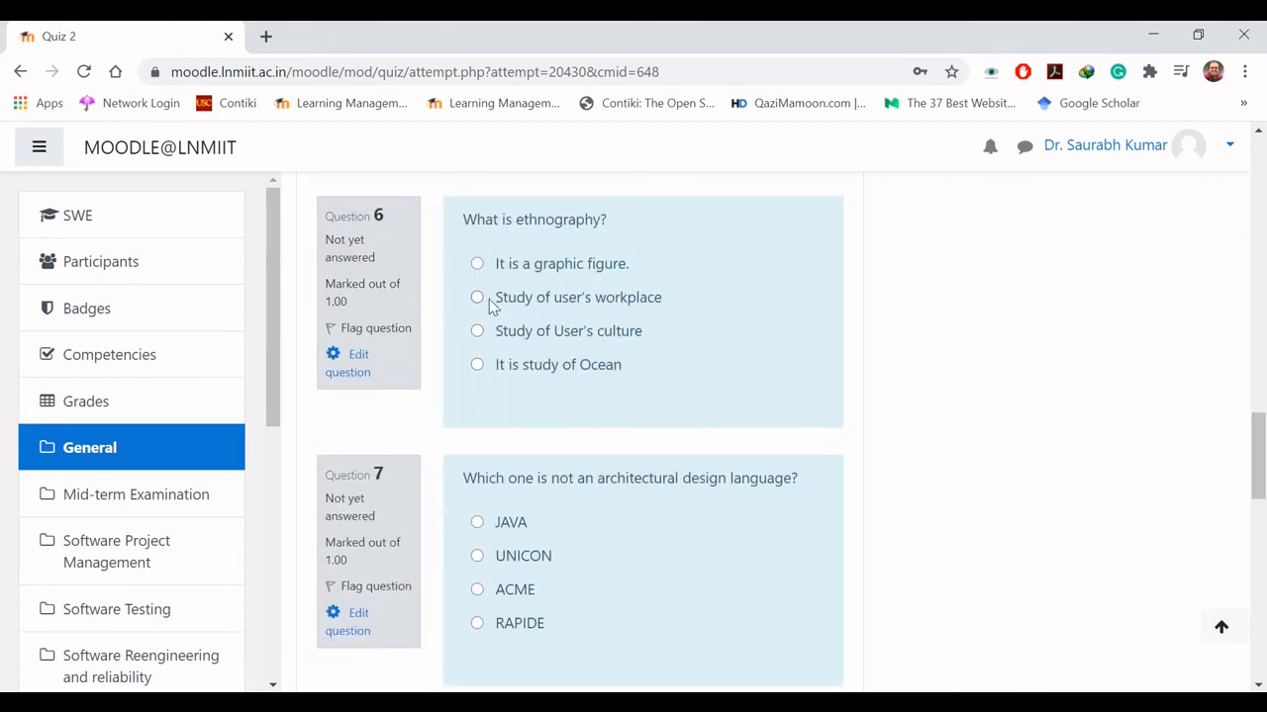
pyautogui.click(477, 333)
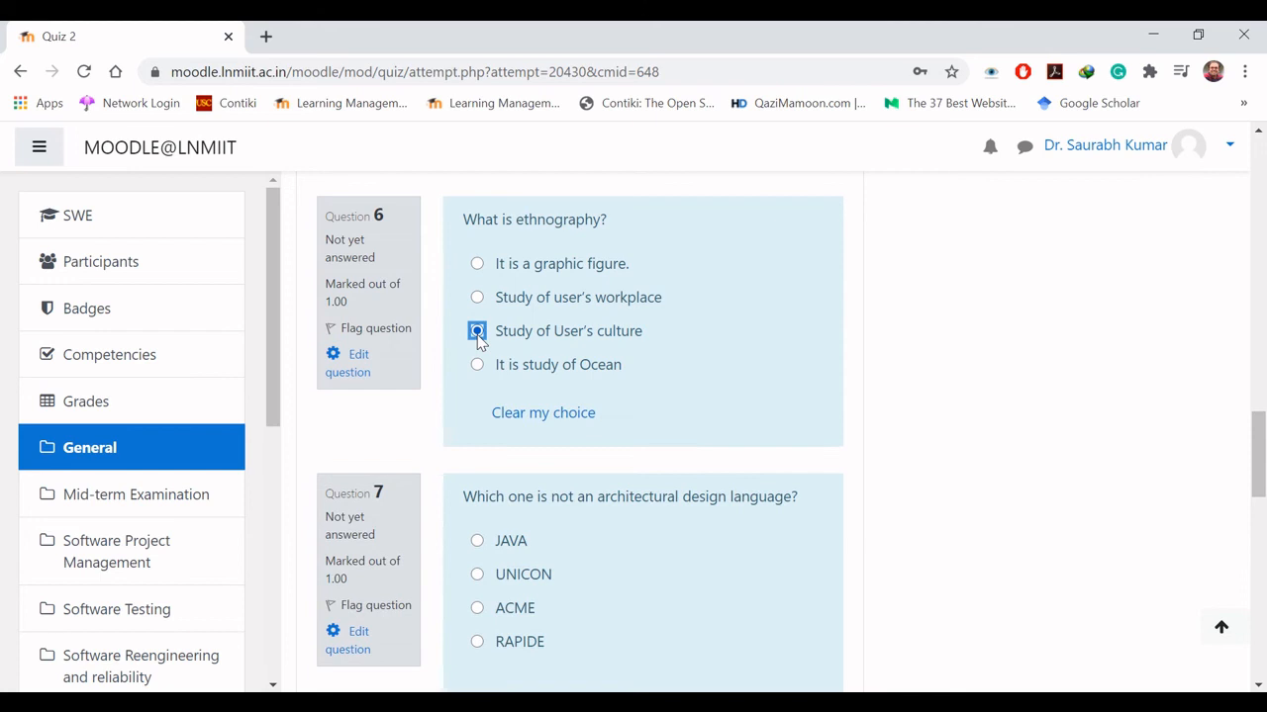
pyautogui.click(480, 547)
pyautogui.click(477, 542)
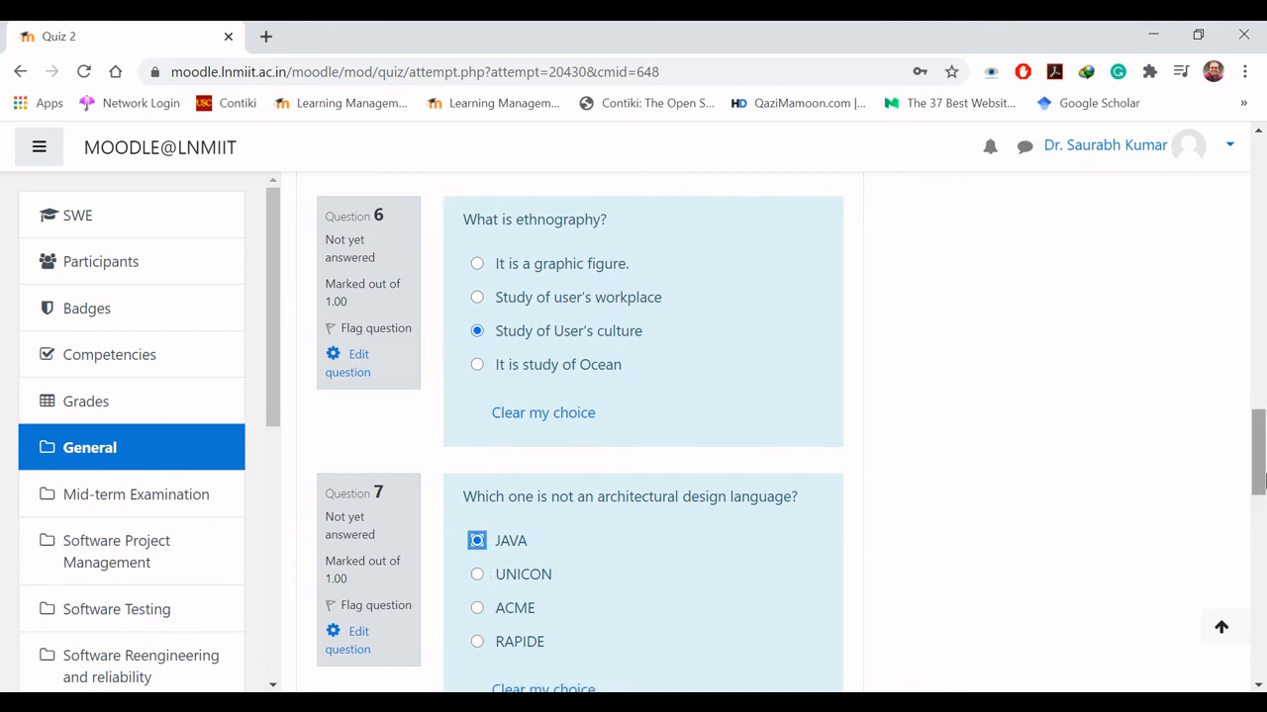
# - Answer questions 8 to 10 with High Cohesion and Low Coupling, Architectural design, and Extendibility, and finish the attempt to reach its summary
pyautogui.moveTo(1253, 486); pyautogui.dragTo(1261, 559)
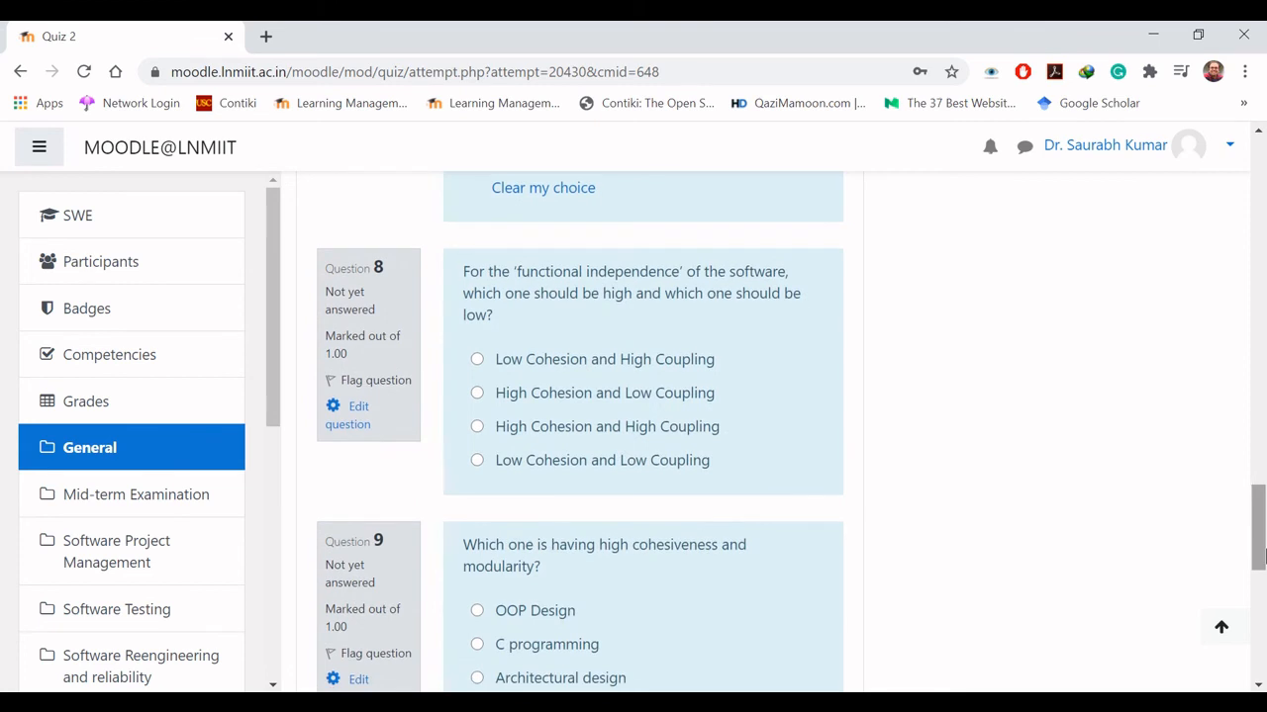
pyautogui.click(477, 393)
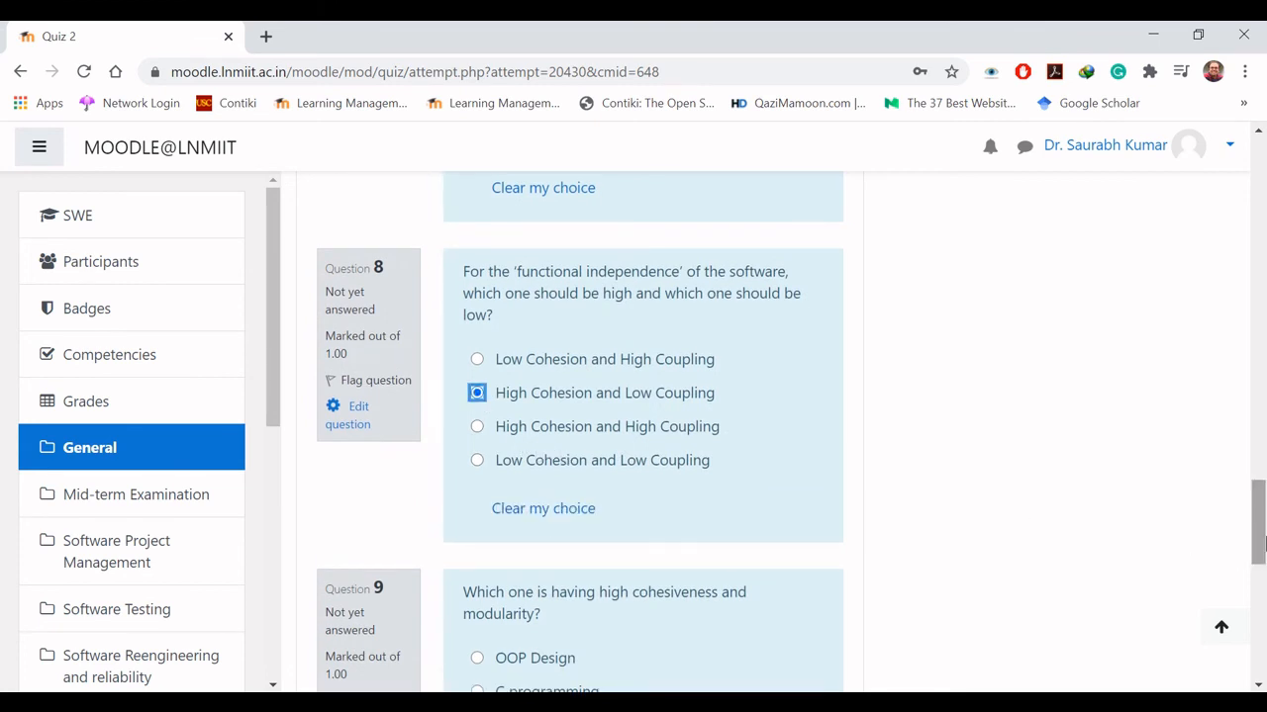
pyautogui.moveTo(1255, 557); pyautogui.dragTo(1264, 594)
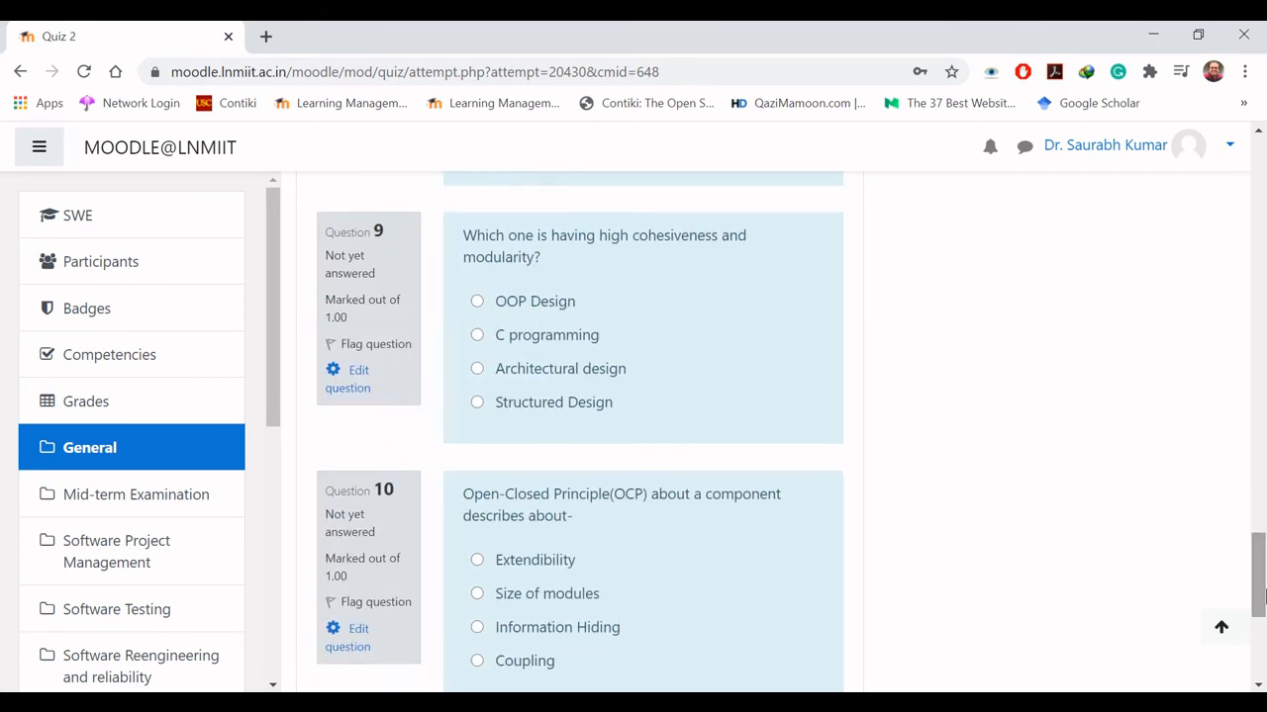
pyautogui.click(477, 368)
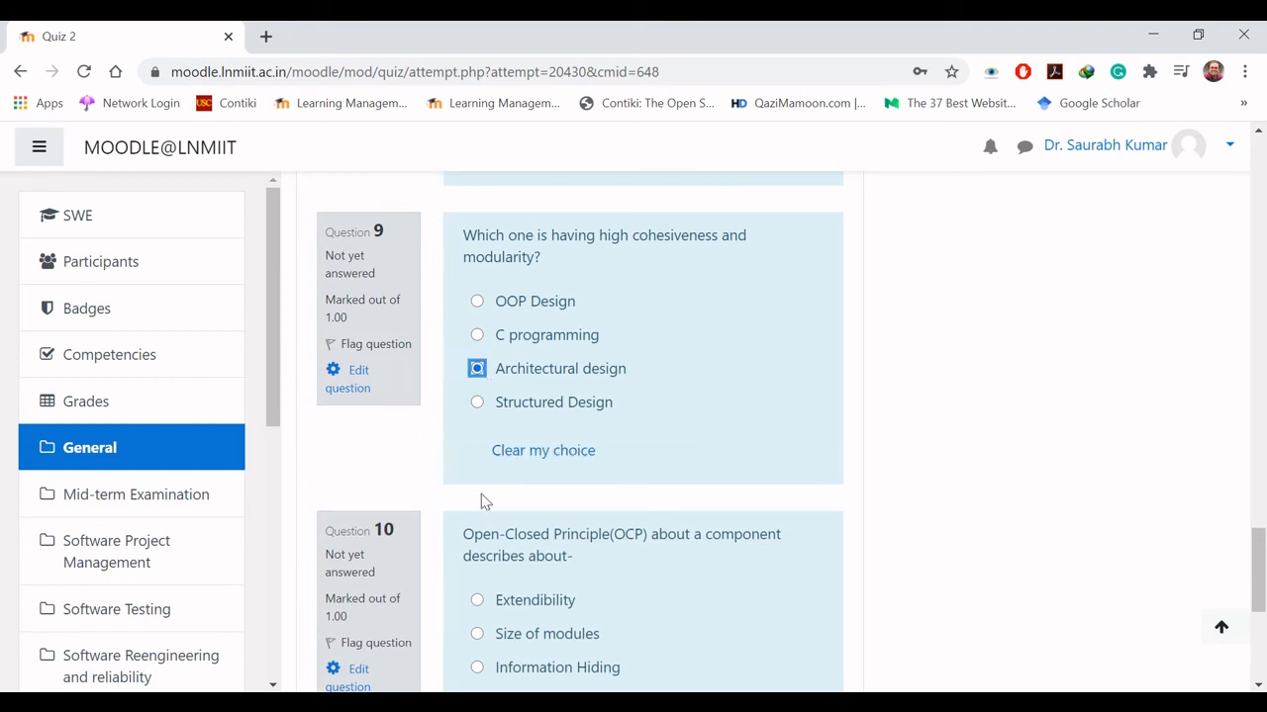
pyautogui.click(477, 603)
pyautogui.moveTo(1259, 592); pyautogui.dragTo(1261, 668)
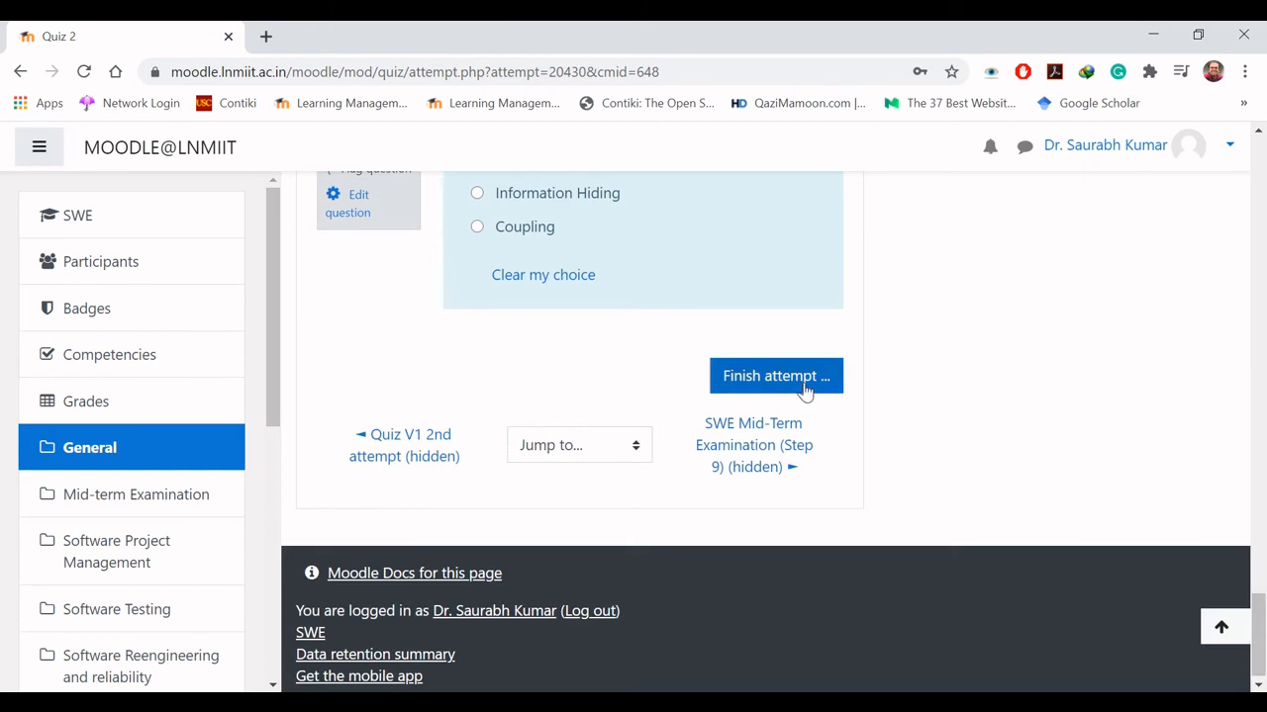
pyautogui.click(774, 374)
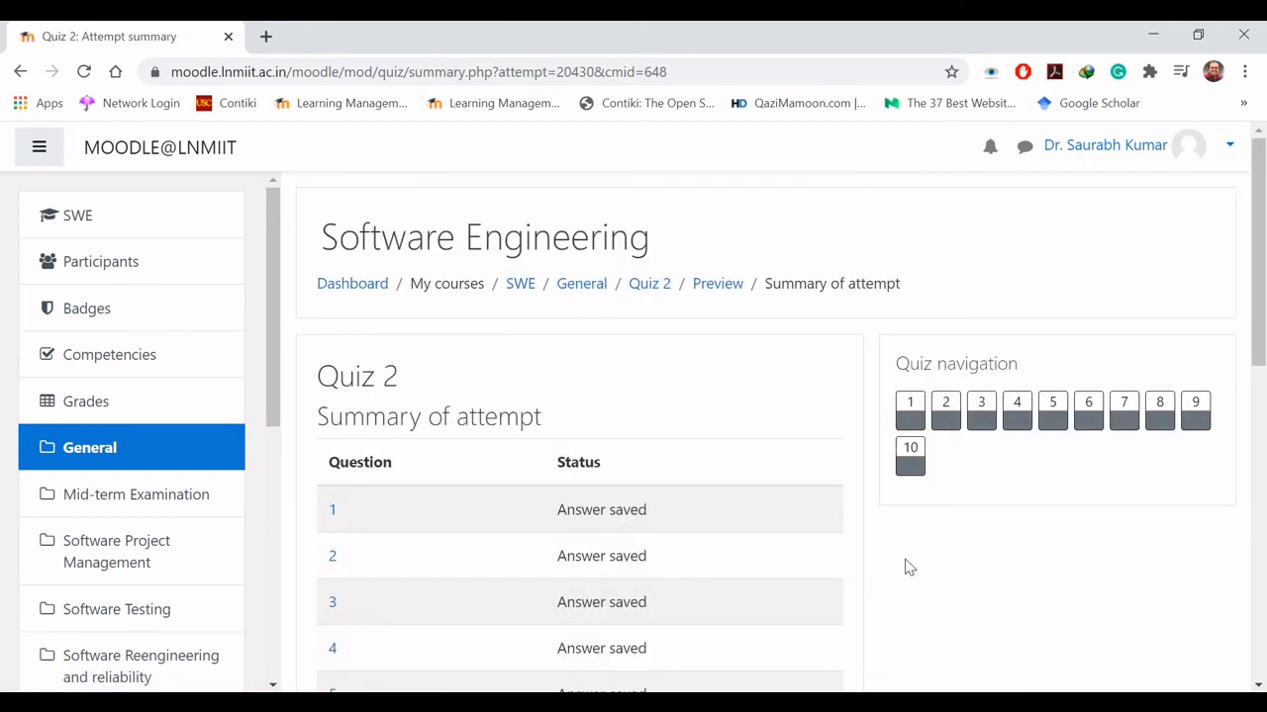
# - Check the attempt summary for Quiz 2, then submit all answers and confirm the submission
pyautogui.scroll(-2, 910, 567)
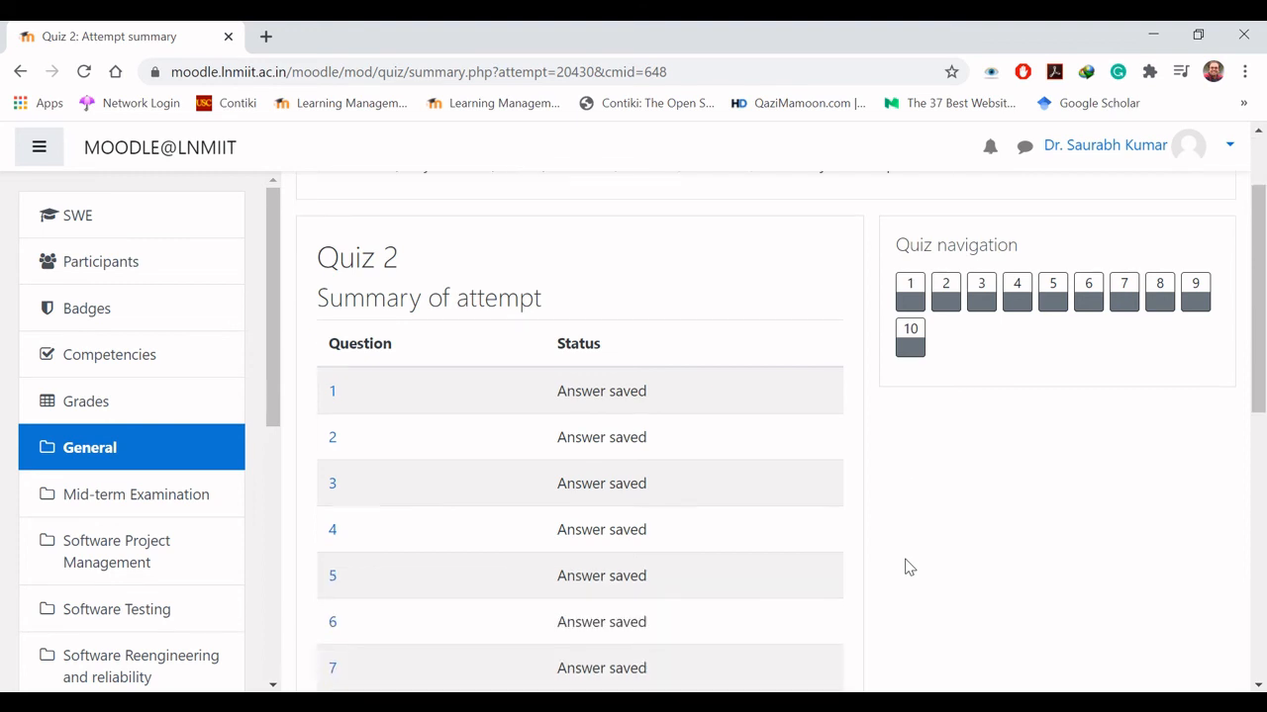
pyautogui.scroll(-3, 910, 567)
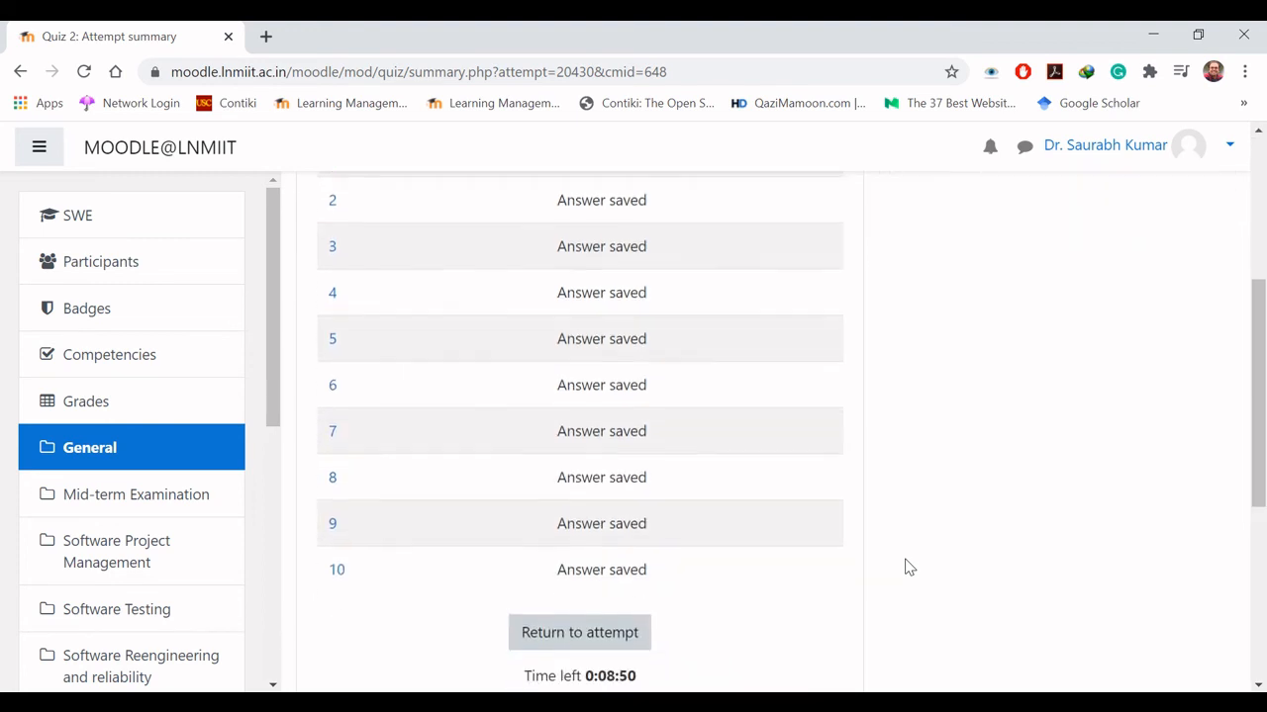
pyautogui.scroll(-1, 909, 567)
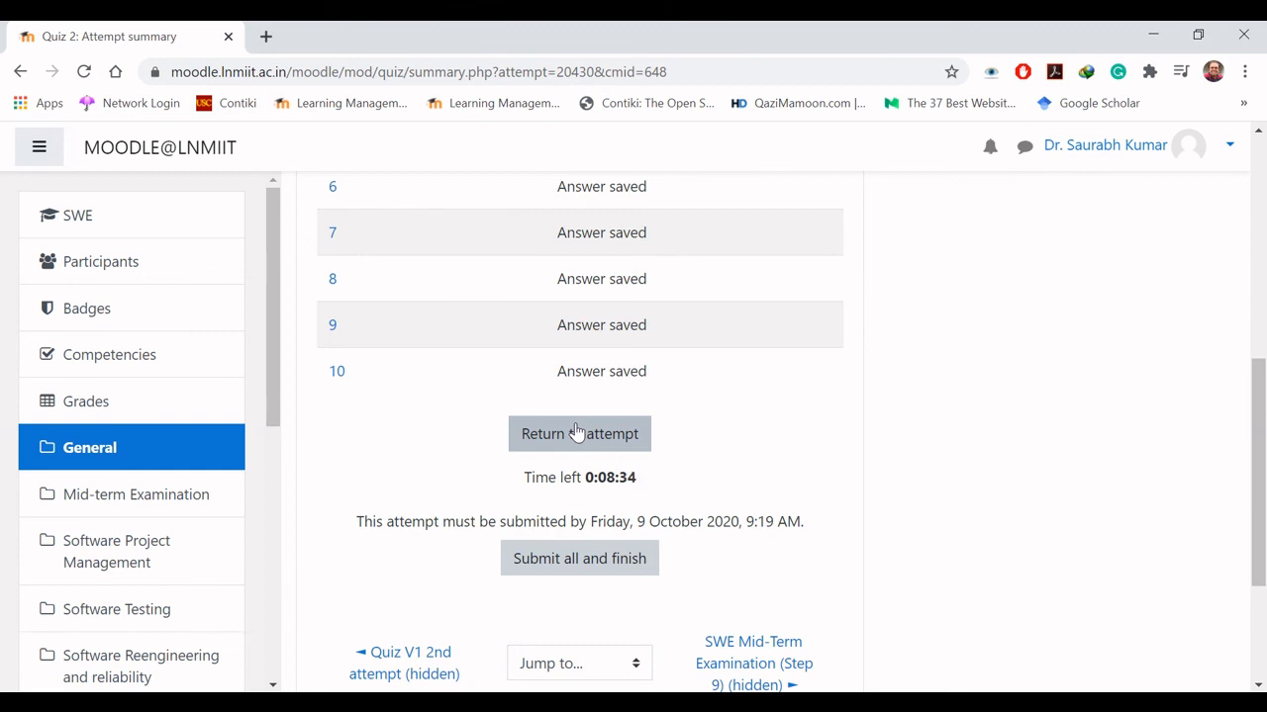
pyautogui.click(577, 558)
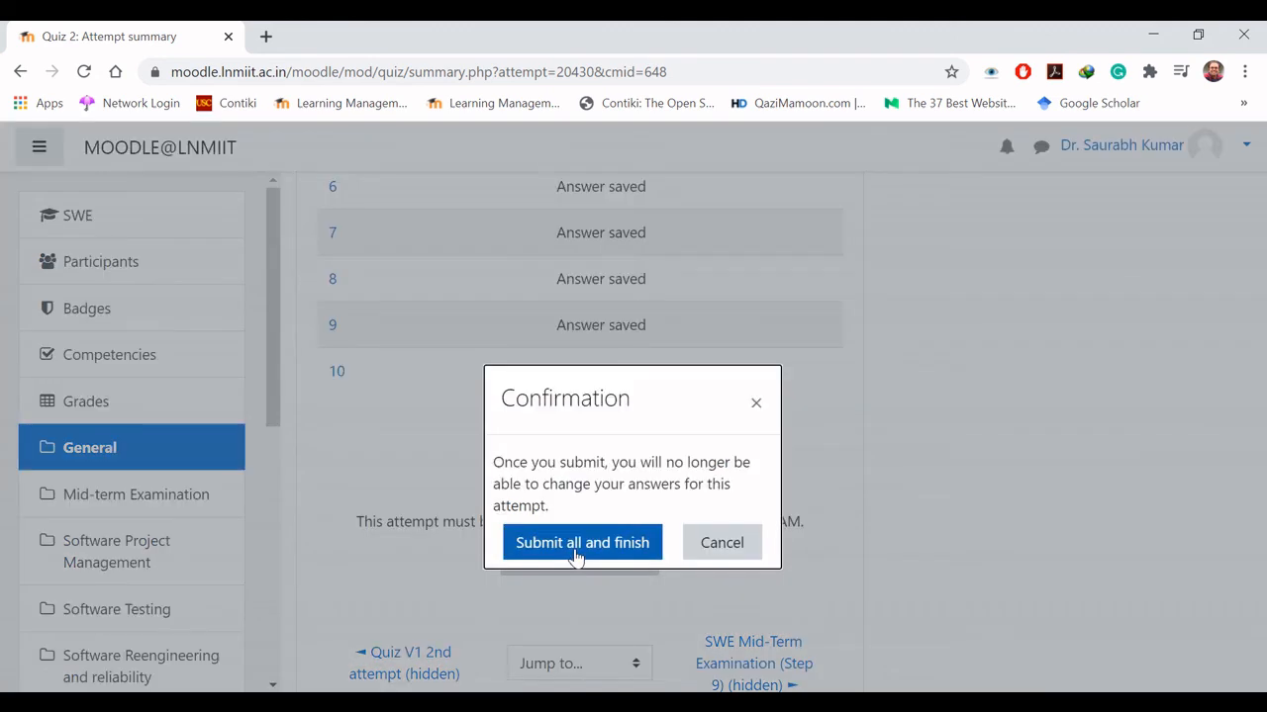
pyautogui.click(581, 543)
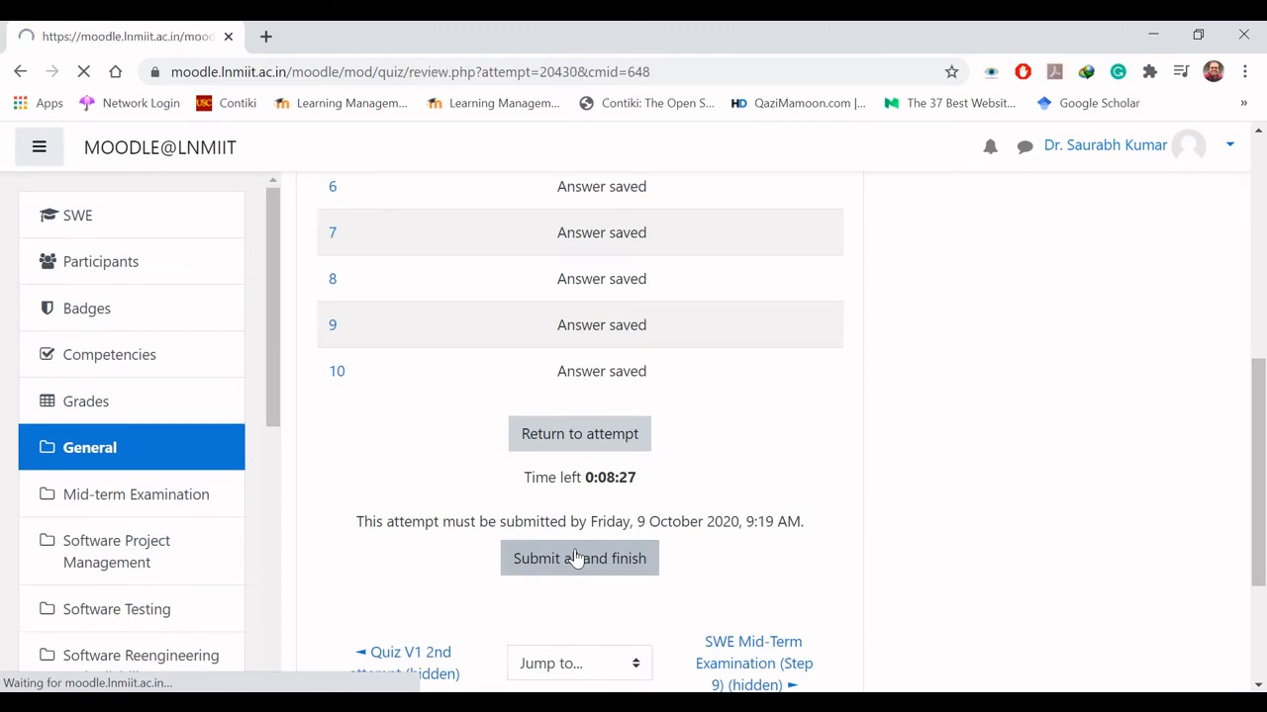
# - Review the submitted preview attempt, examining its timing details and the recorded answers to questions 1 through 10
pyautogui.scroll(-3, 577, 558)
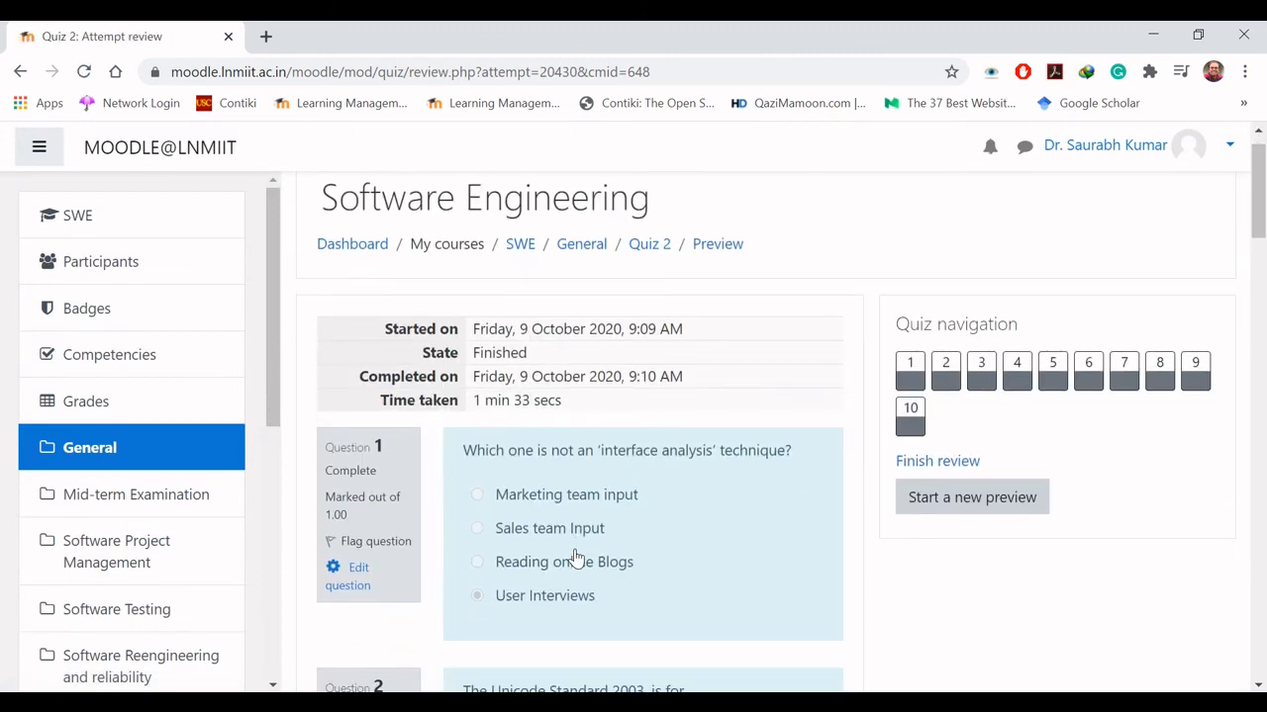
pyautogui.scroll(1, 577, 558)
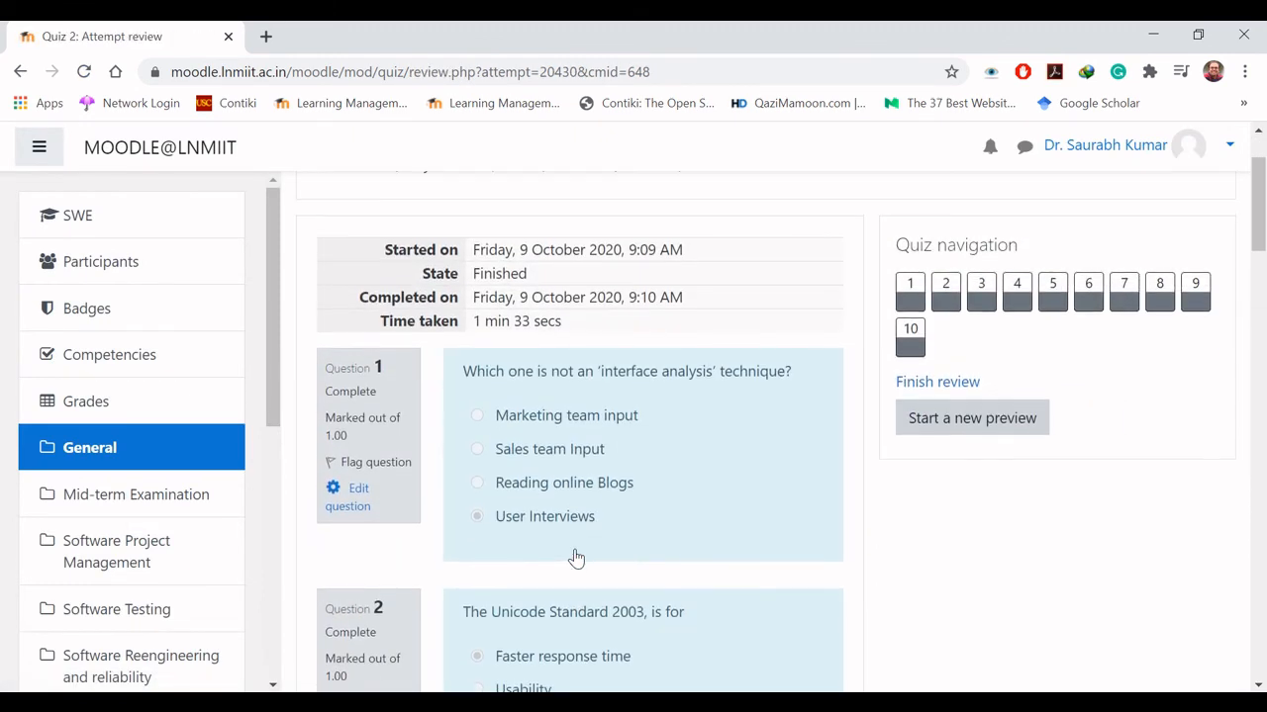
pyautogui.scroll(-1, 577, 558)
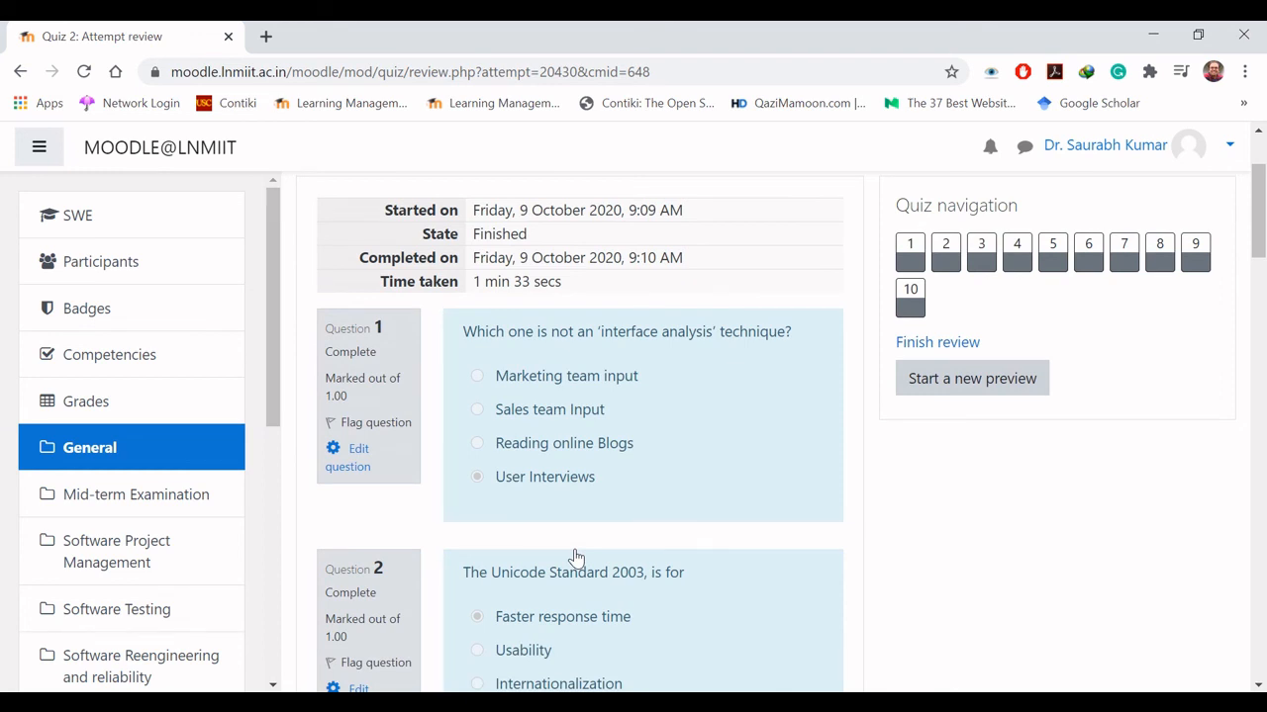
pyautogui.scroll(2, 576, 557)
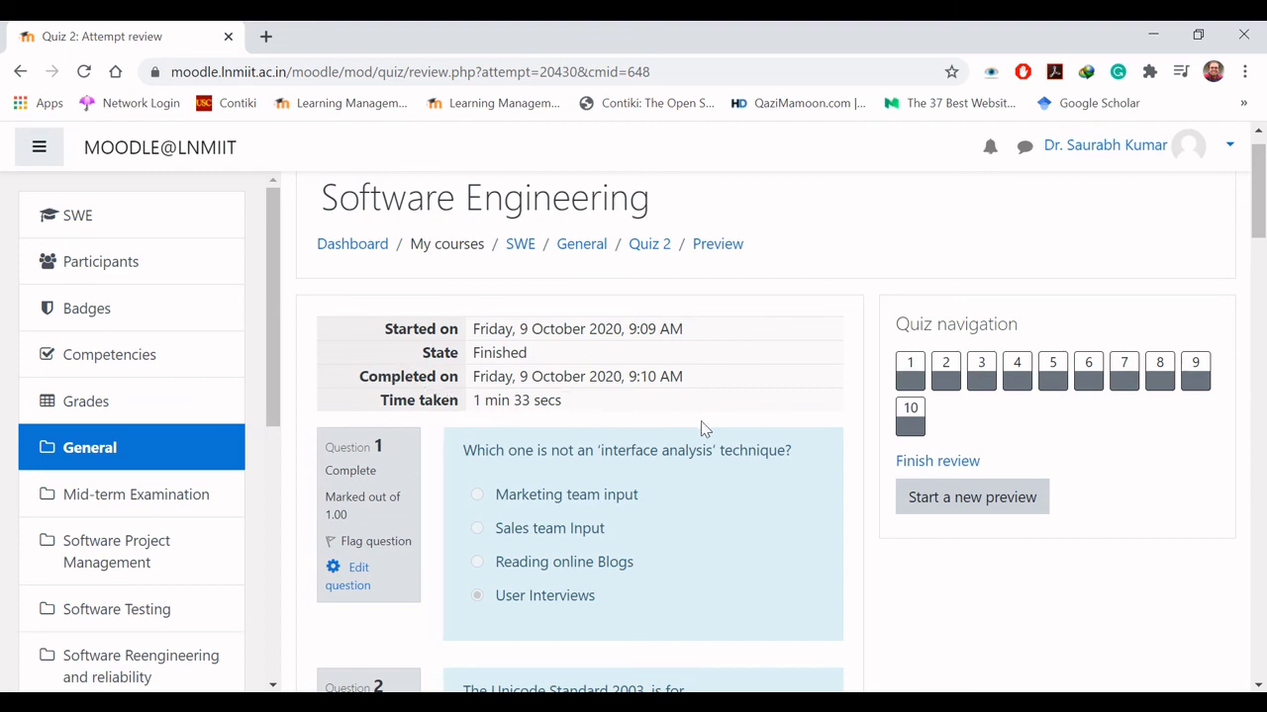
pyautogui.scroll(-6, 701, 420)
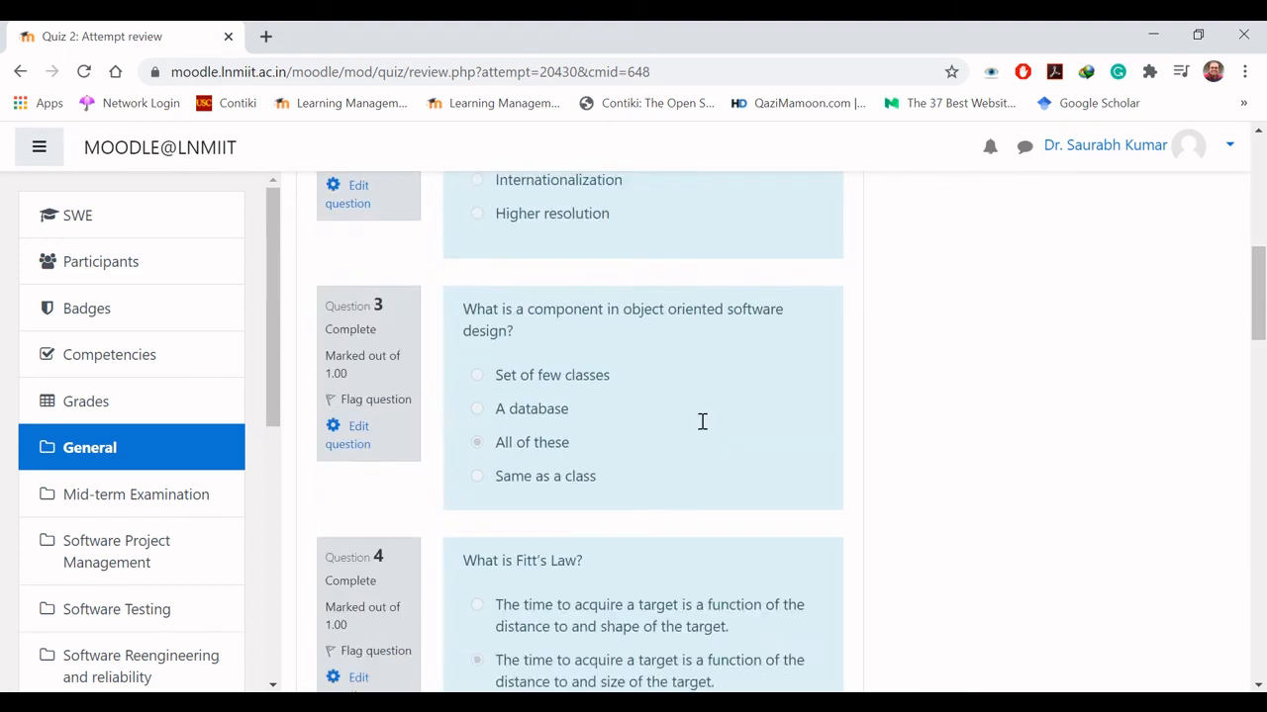
pyautogui.scroll(-20, 701, 421)
pyautogui.scroll(5, 702, 426)
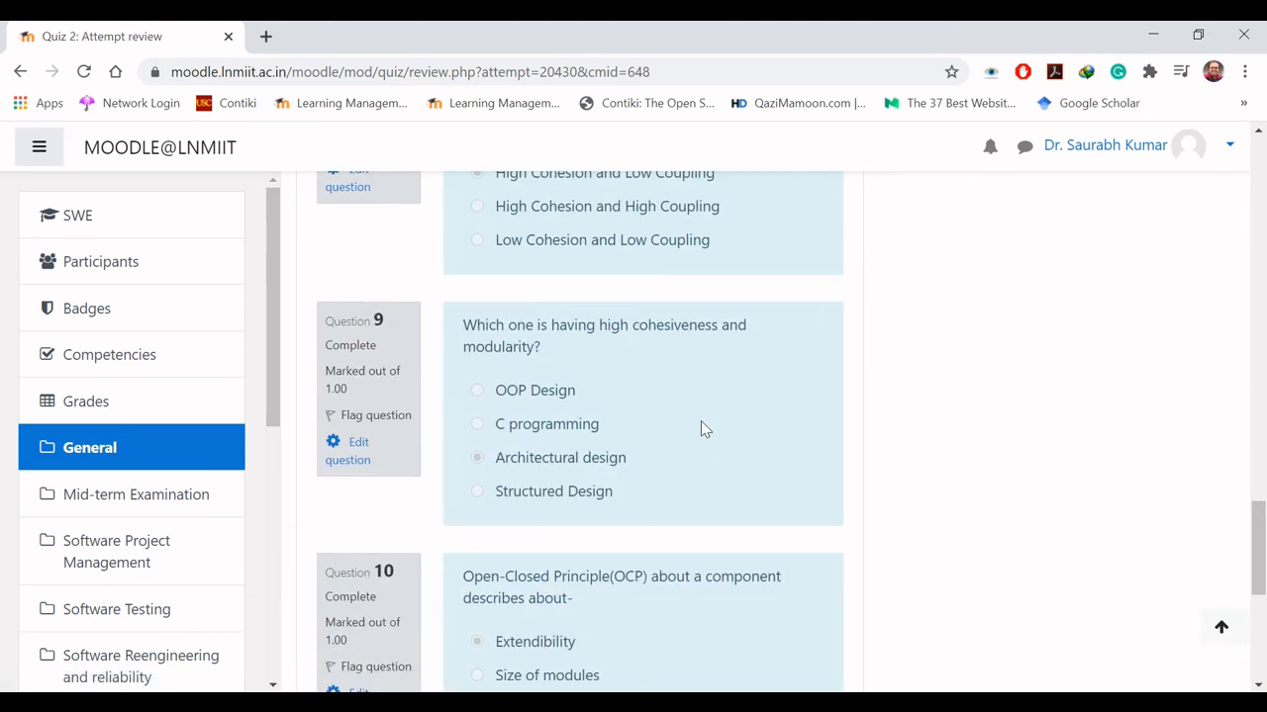
pyautogui.scroll(20, 721, 446)
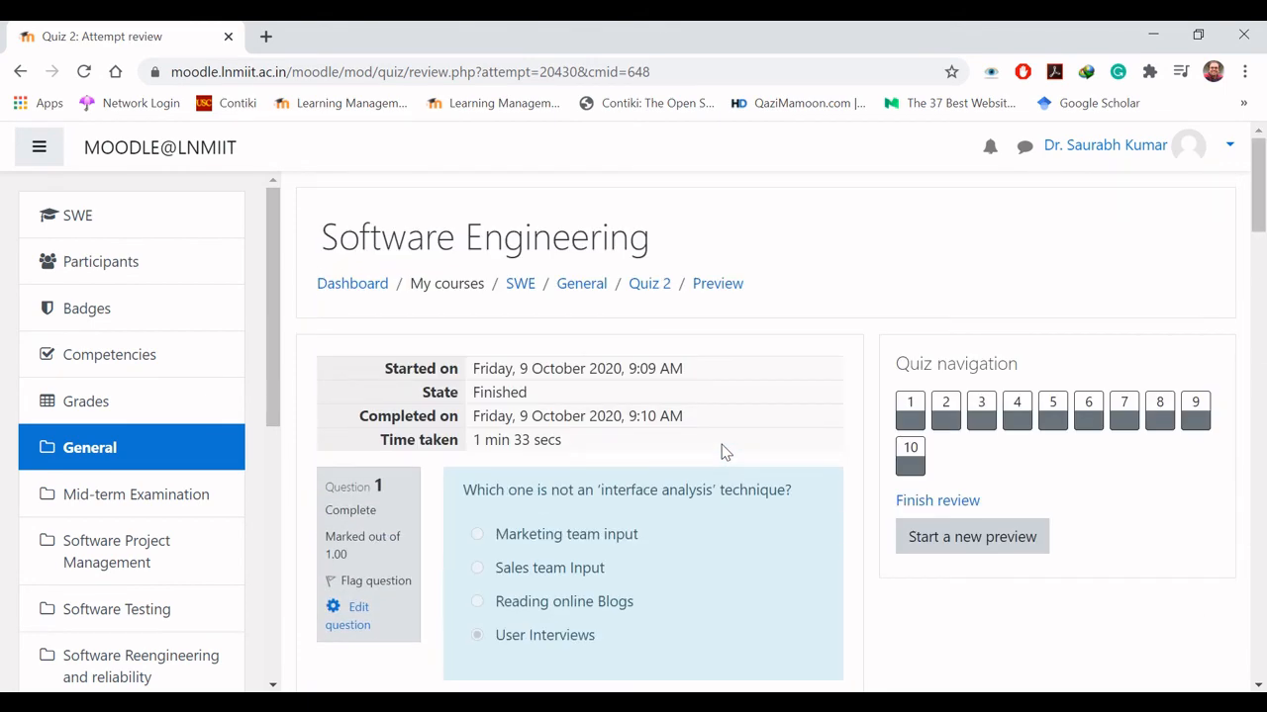
# - Leave the attempt review and return to the General section of the Software Engineering course
pyautogui.click(21, 73)
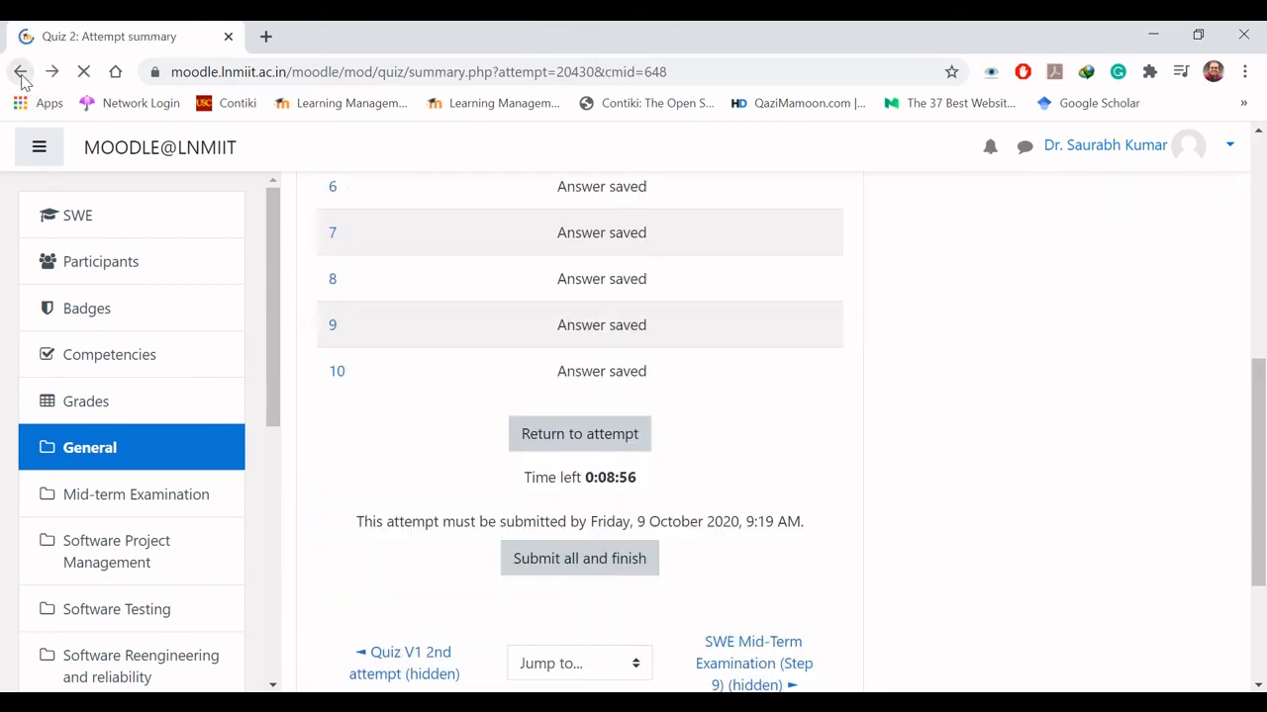
pyautogui.click(21, 74)
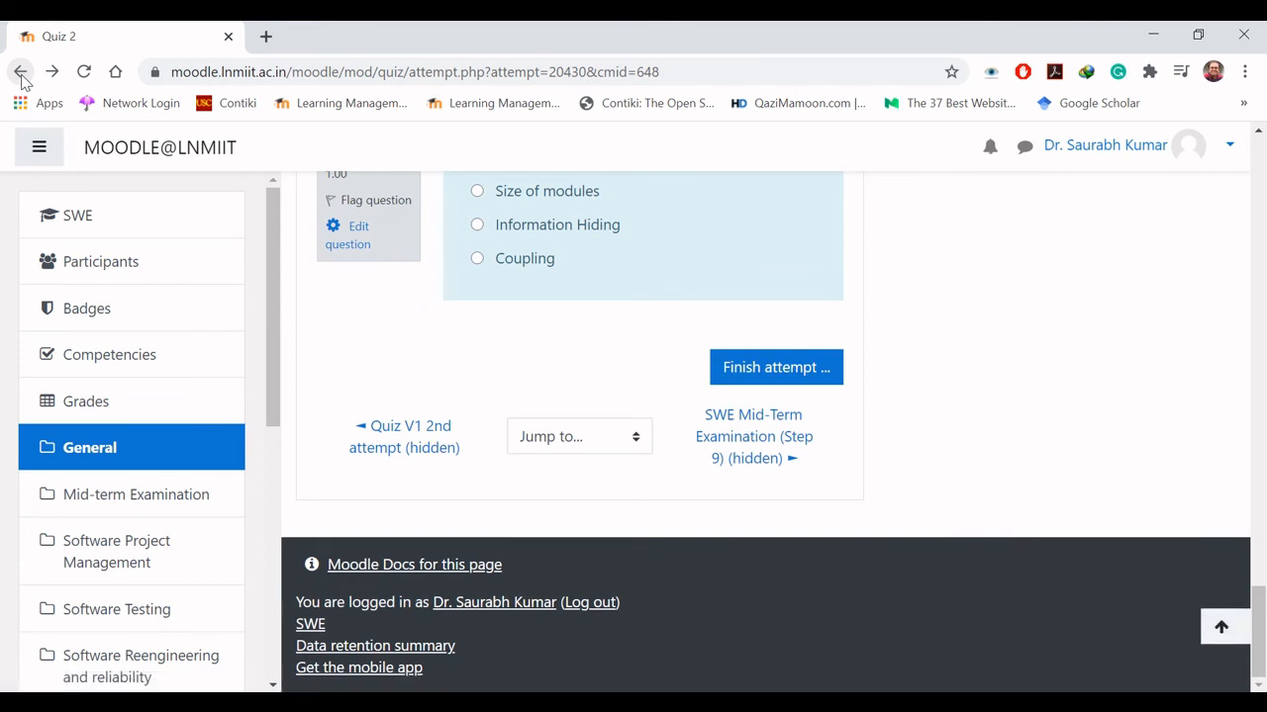
pyautogui.click(21, 75)
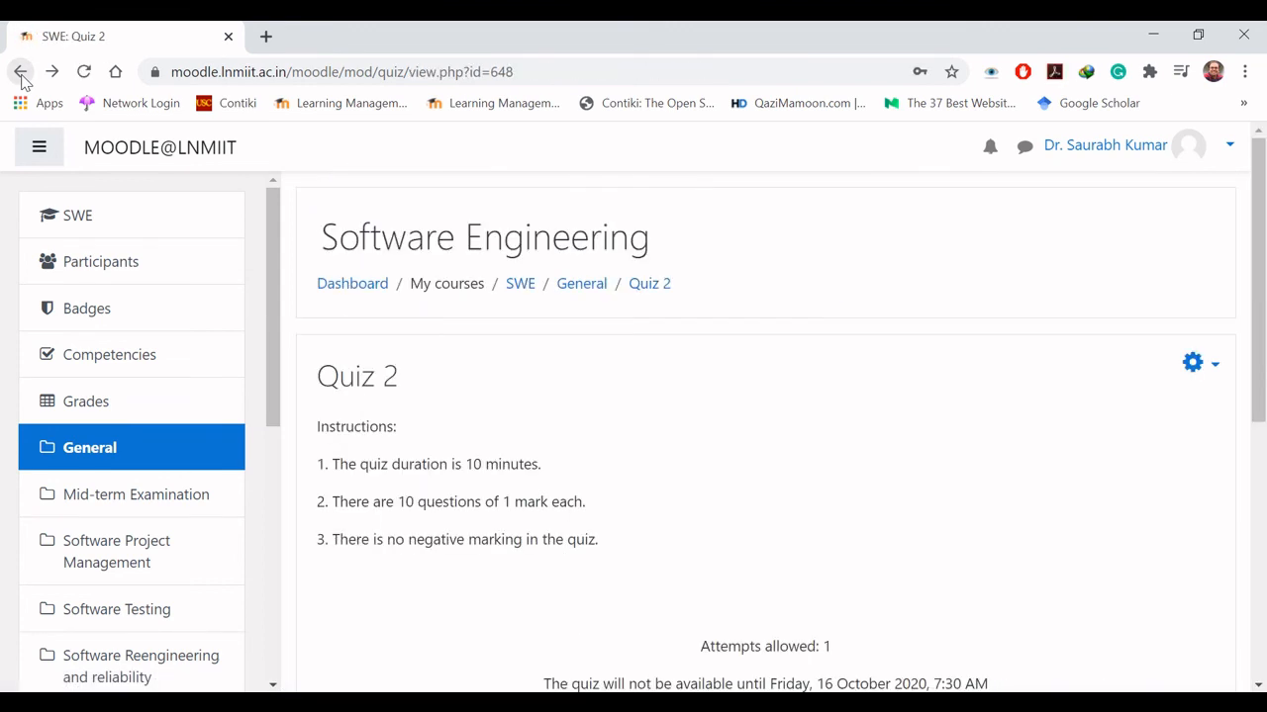
pyautogui.click(21, 75)
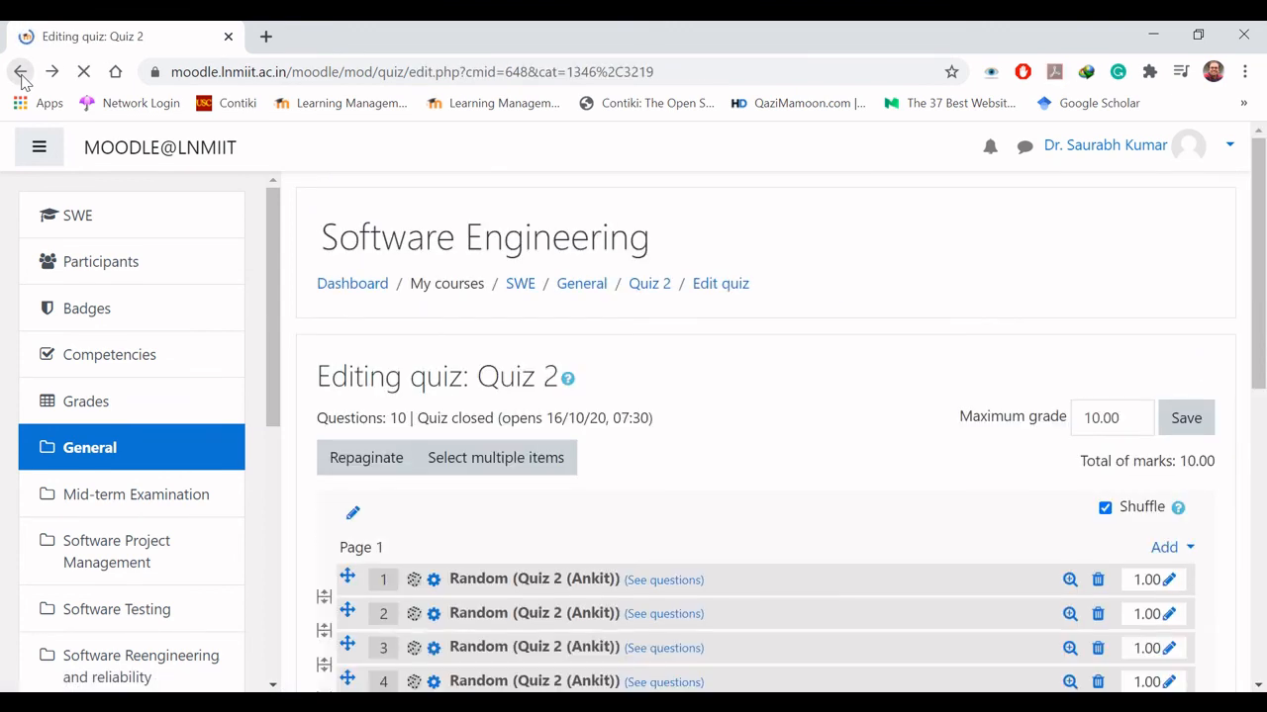
pyautogui.click(584, 285)
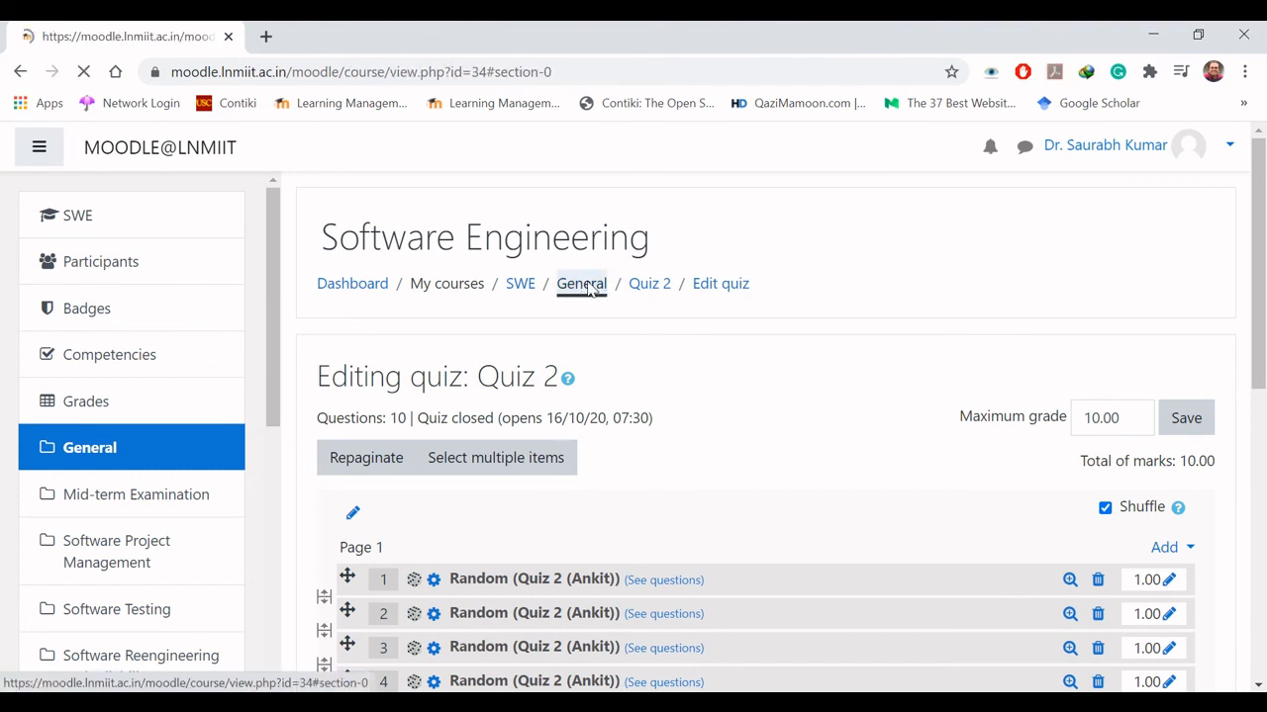
# - Hide Quiz 2 from students on the course page
pyautogui.moveTo(1262, 277); pyautogui.dragTo(1262, 299)
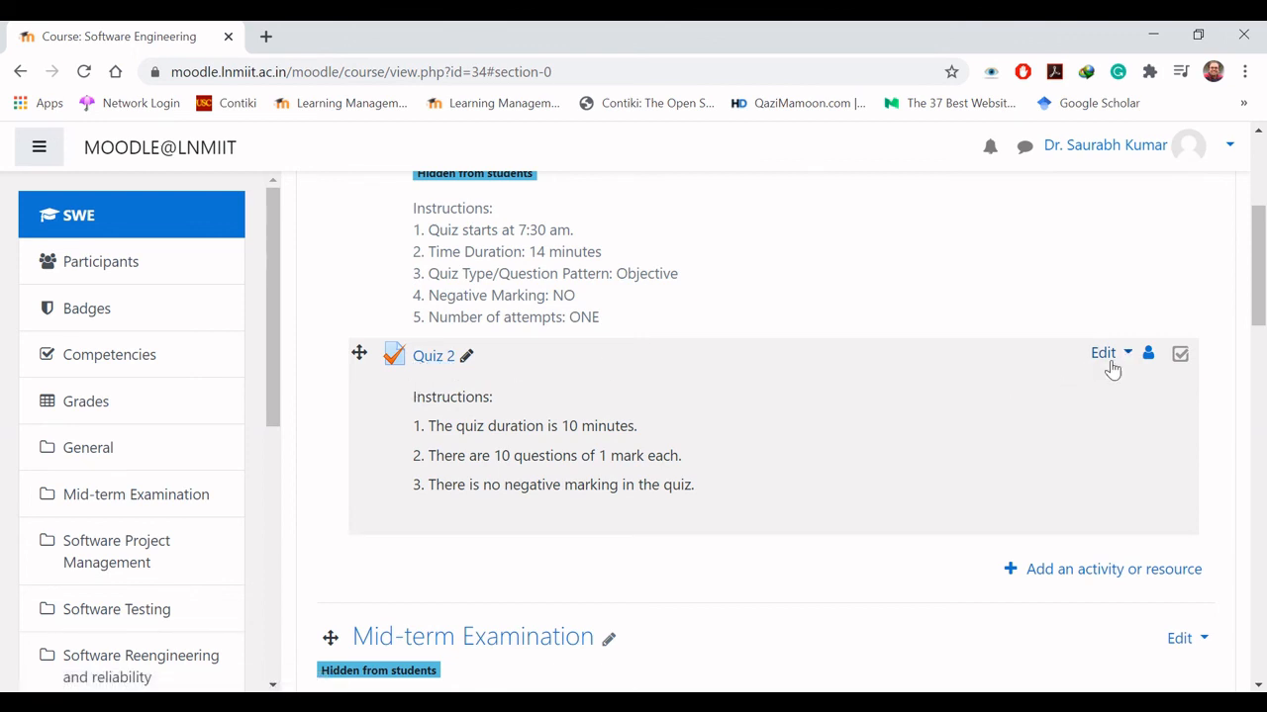
pyautogui.moveTo(1265, 284)
pyautogui.mouseDown()
pyautogui.moveTo(1265, 261)
pyautogui.moveTo(1264, 287)
pyautogui.mouseUp()
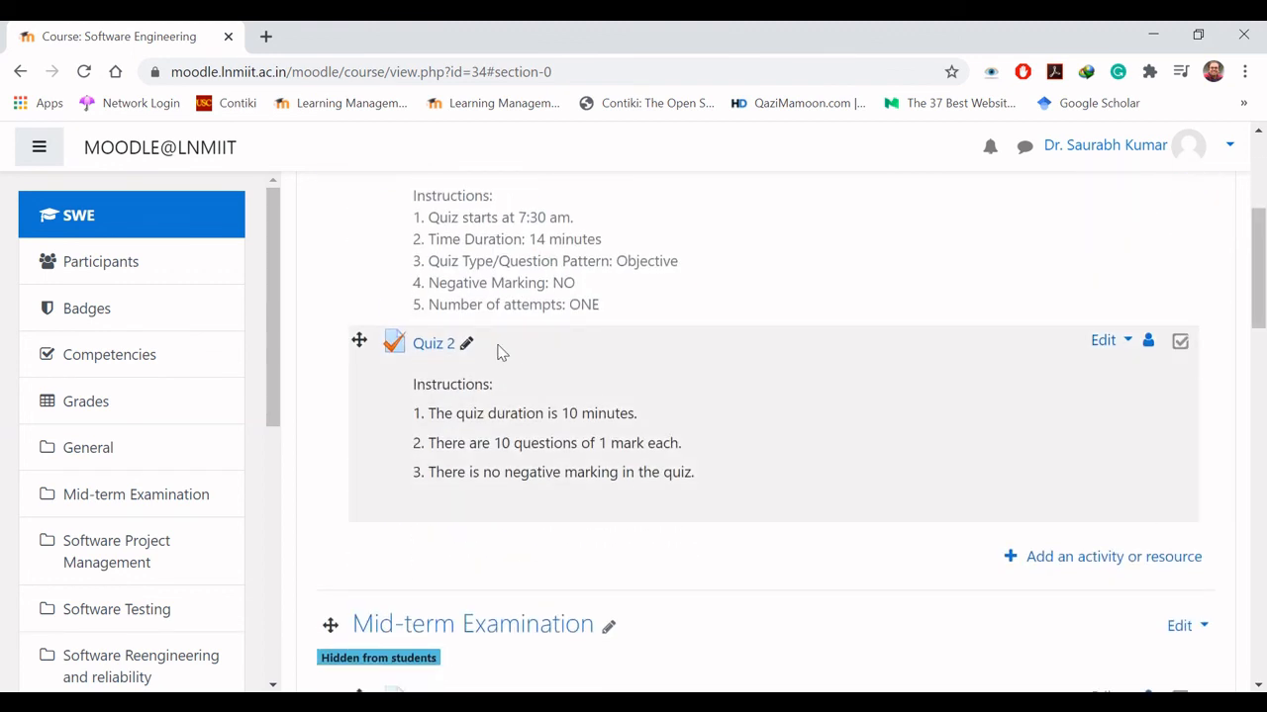
pyautogui.click(1124, 343)
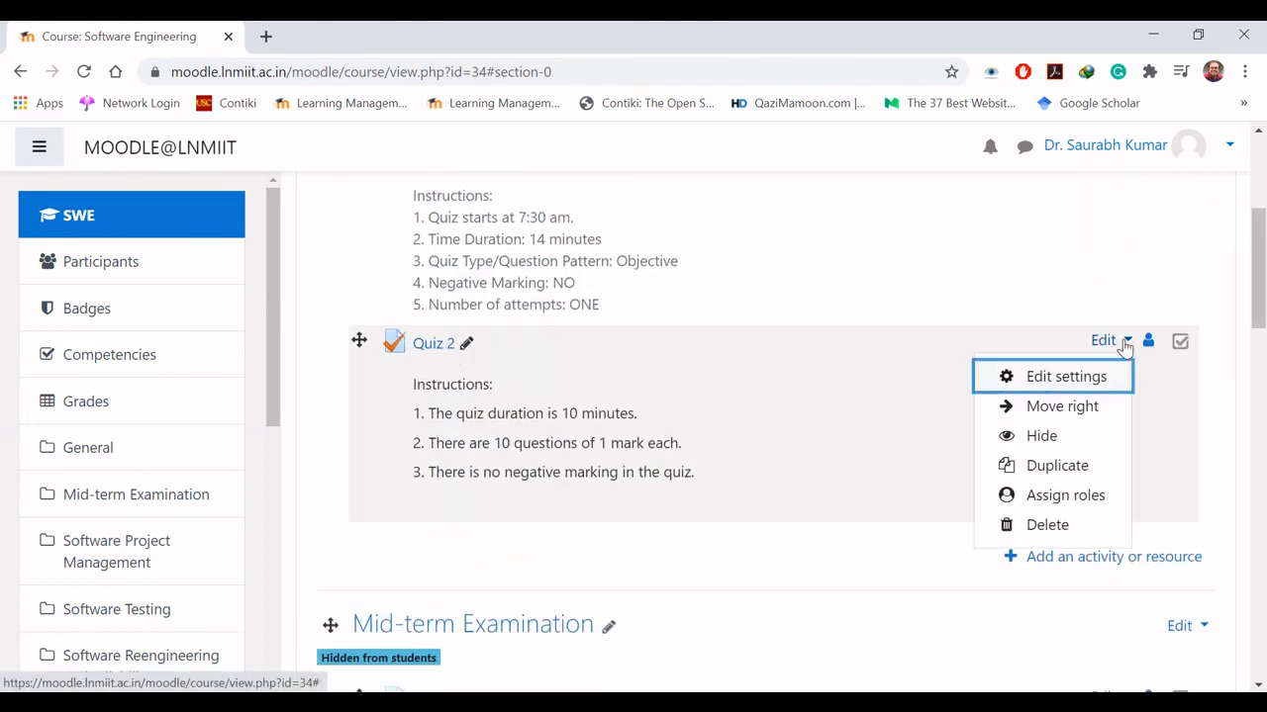
pyautogui.click(1045, 437)
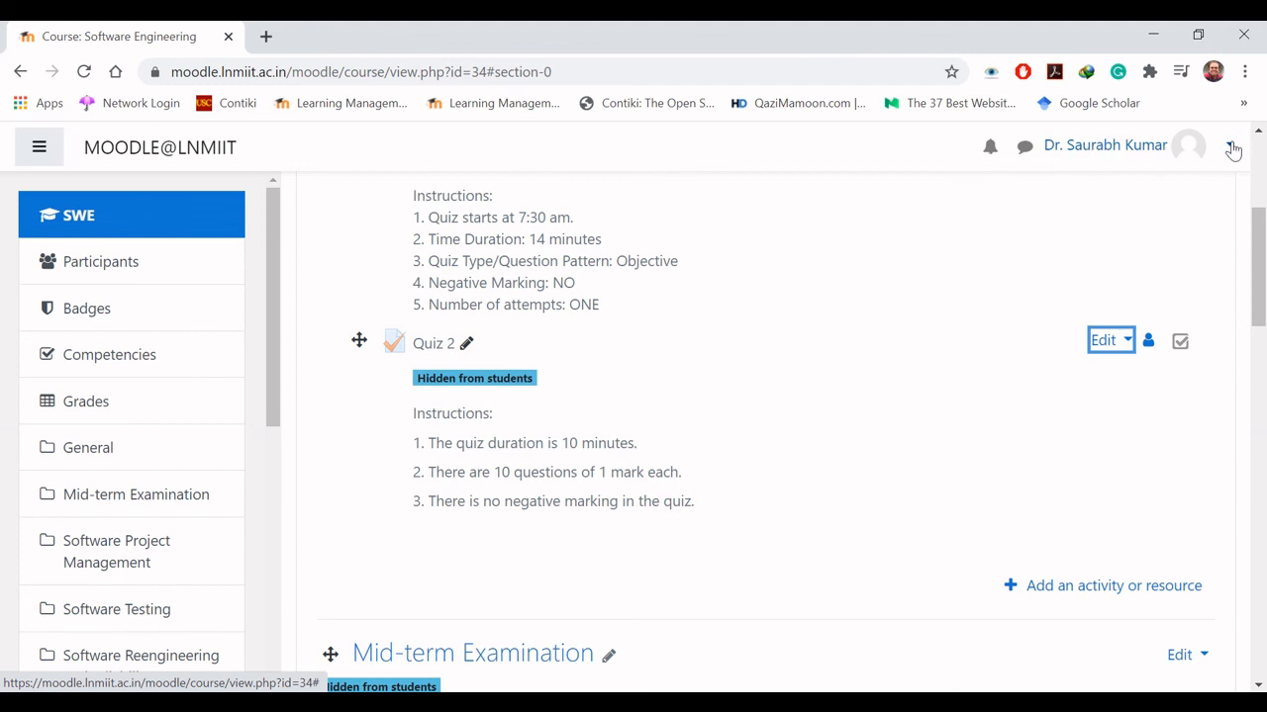
# - Switch to the Student role and check which activities the course page shows to students
pyautogui.click(1230, 148)
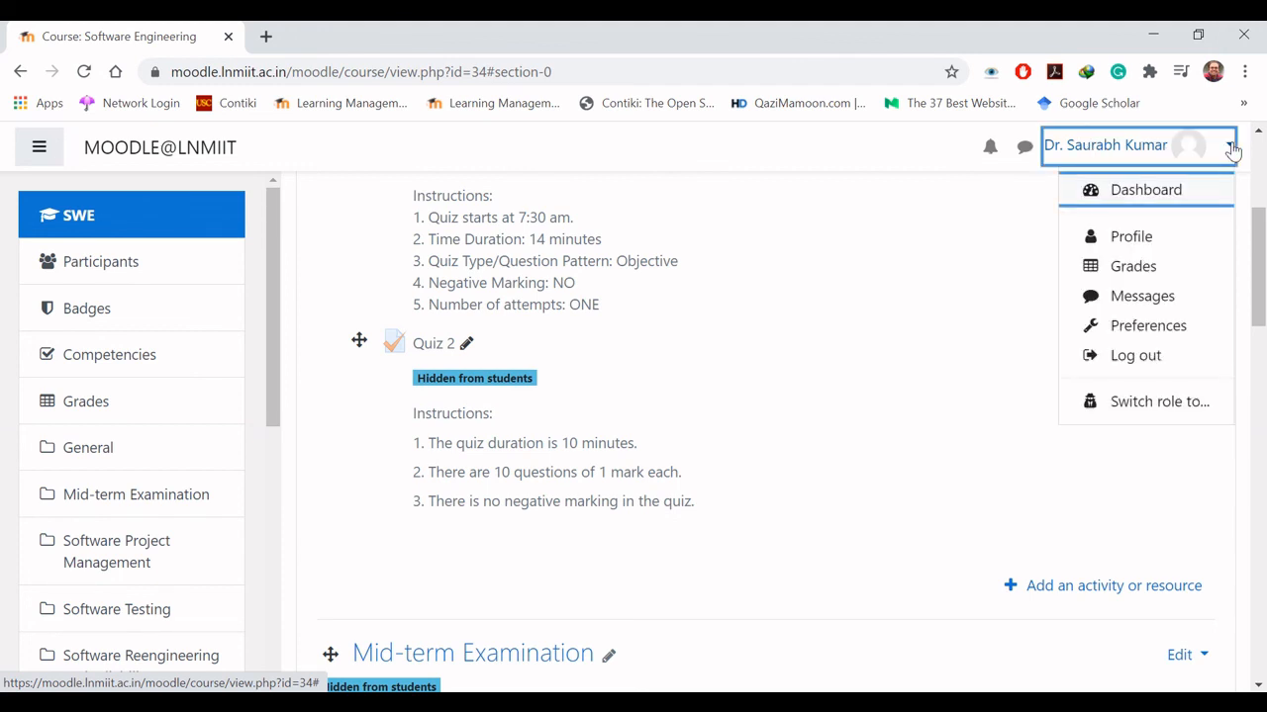
pyautogui.click(1154, 401)
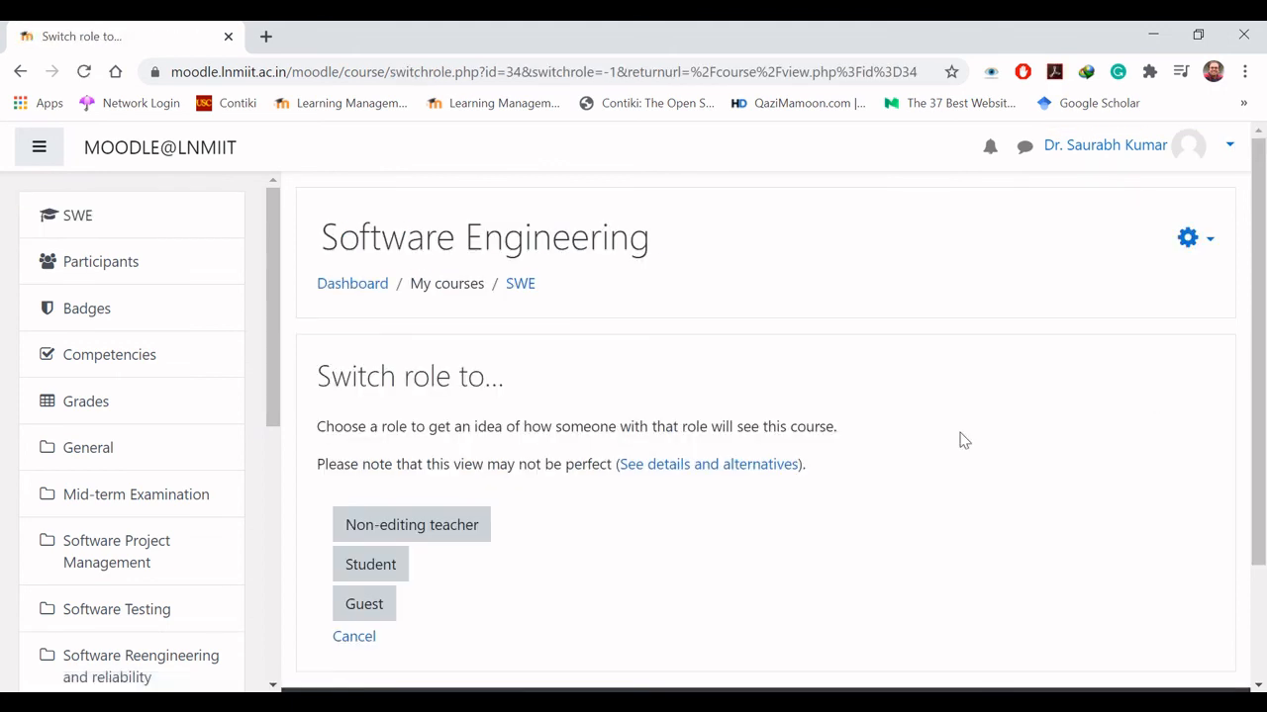
pyautogui.click(386, 566)
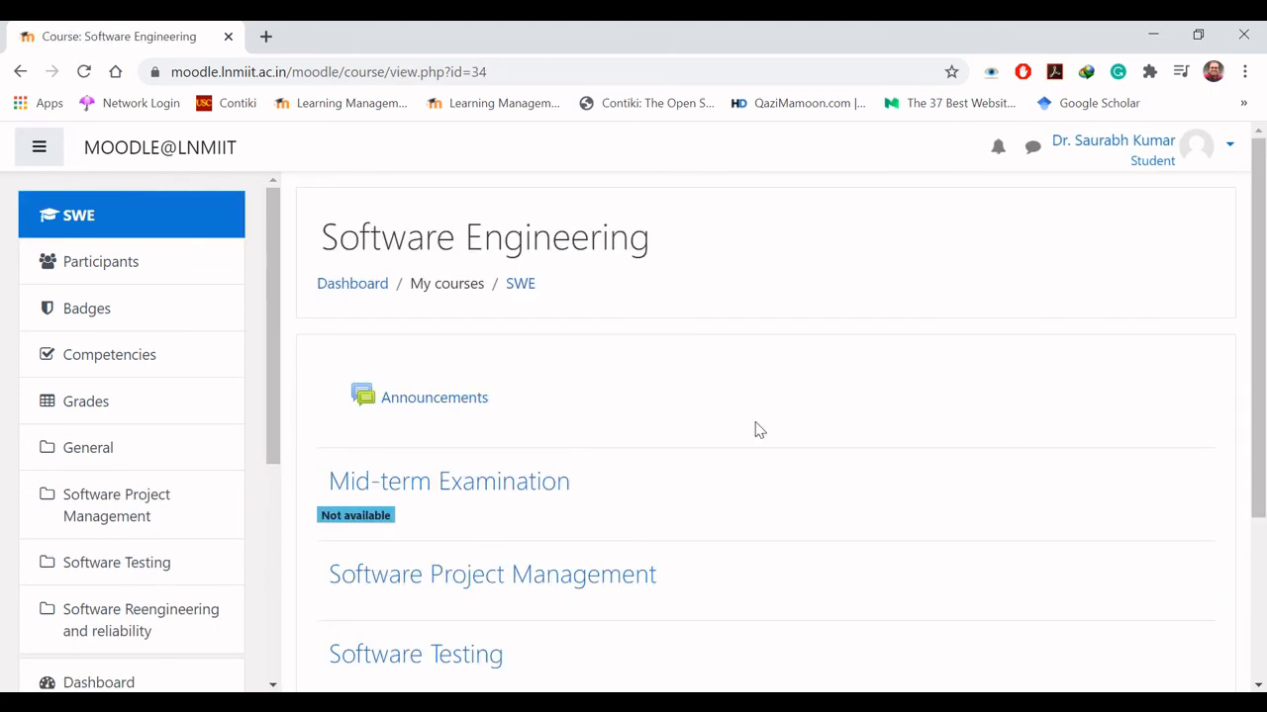
pyautogui.scroll(-3, 830, 405)
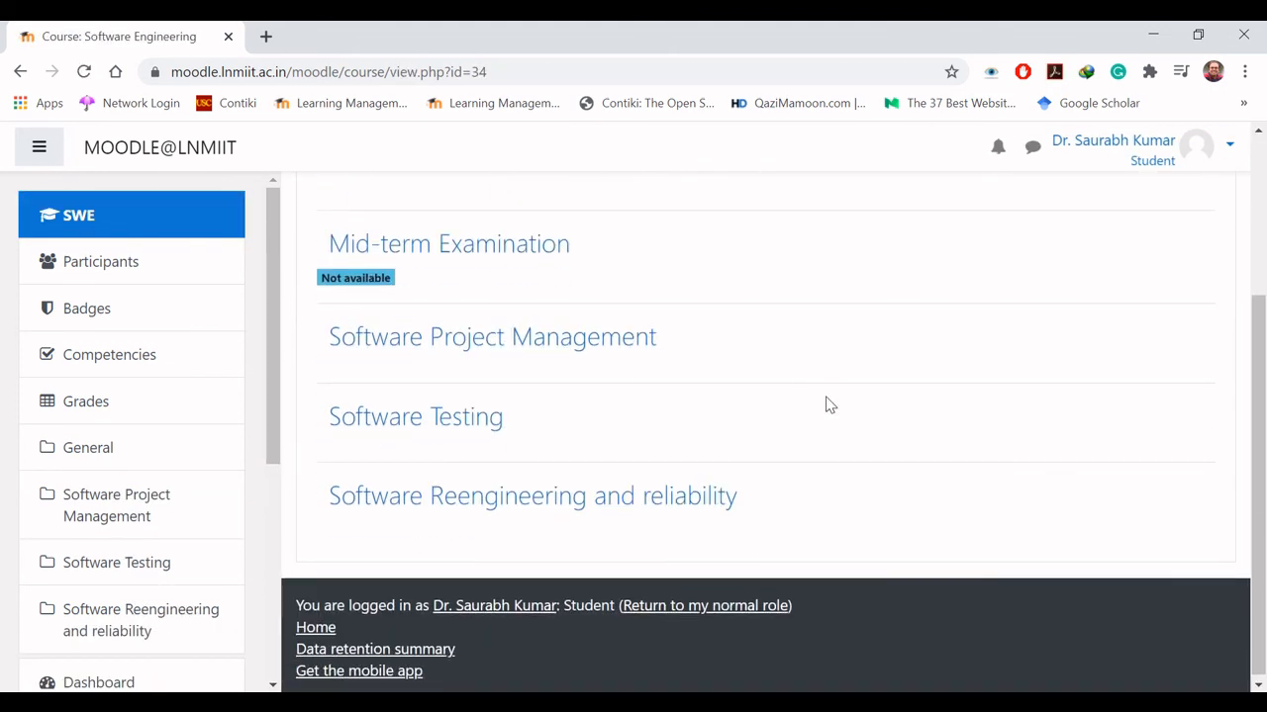
pyautogui.scroll(3, 829, 405)
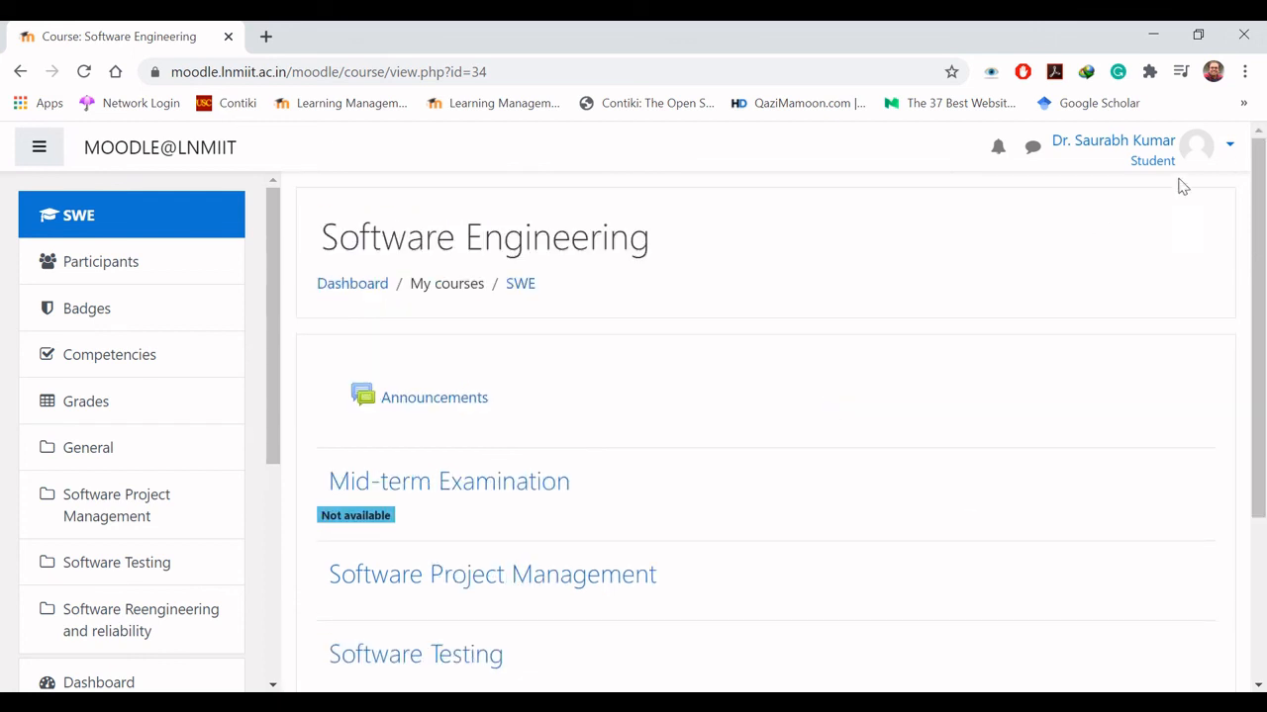
# - Return to the normal teacher role and check the visibility status of Quiz 2 on the course page
pyautogui.click(1229, 145)
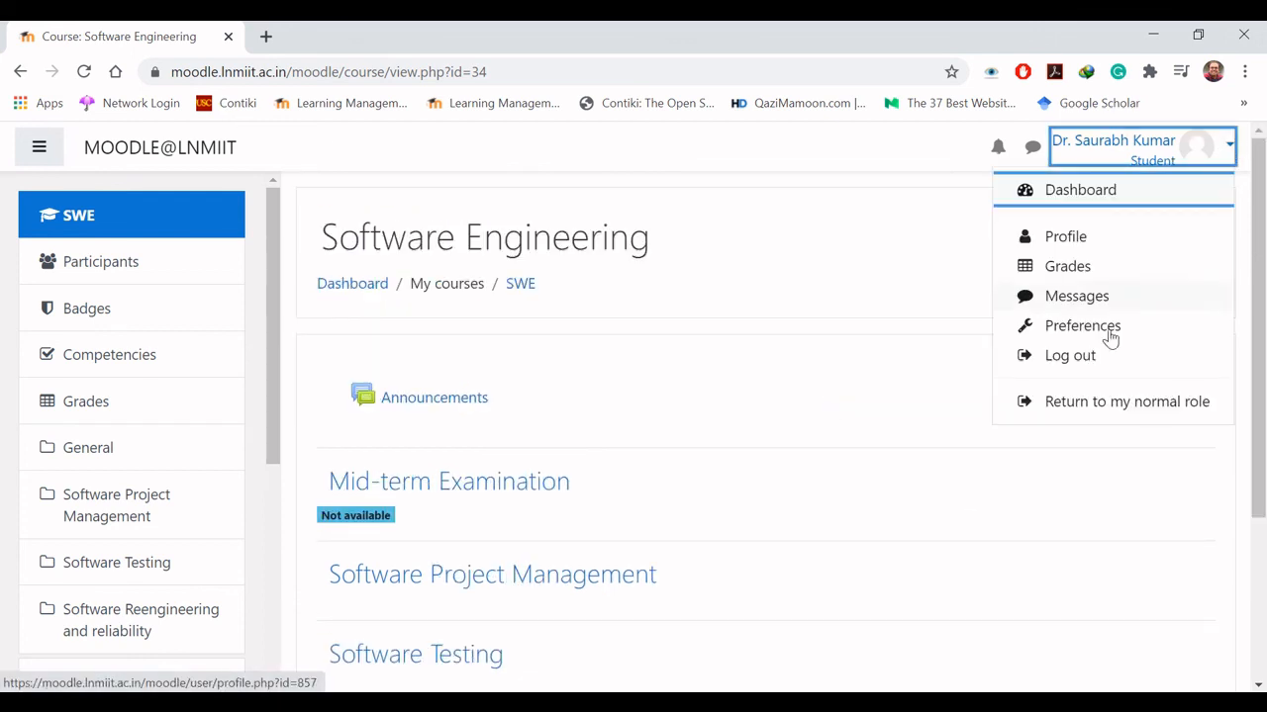
pyautogui.click(1113, 403)
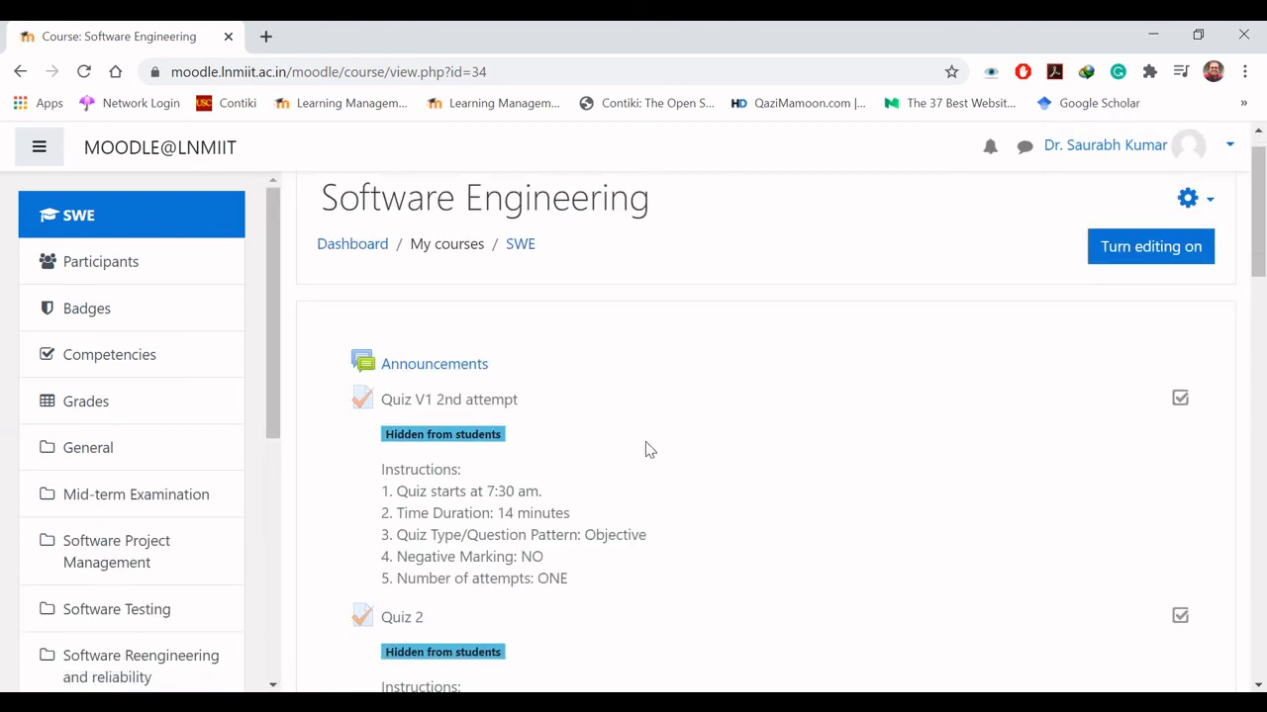
pyautogui.scroll(-3, 648, 450)
pyautogui.scroll(-2, 648, 449)
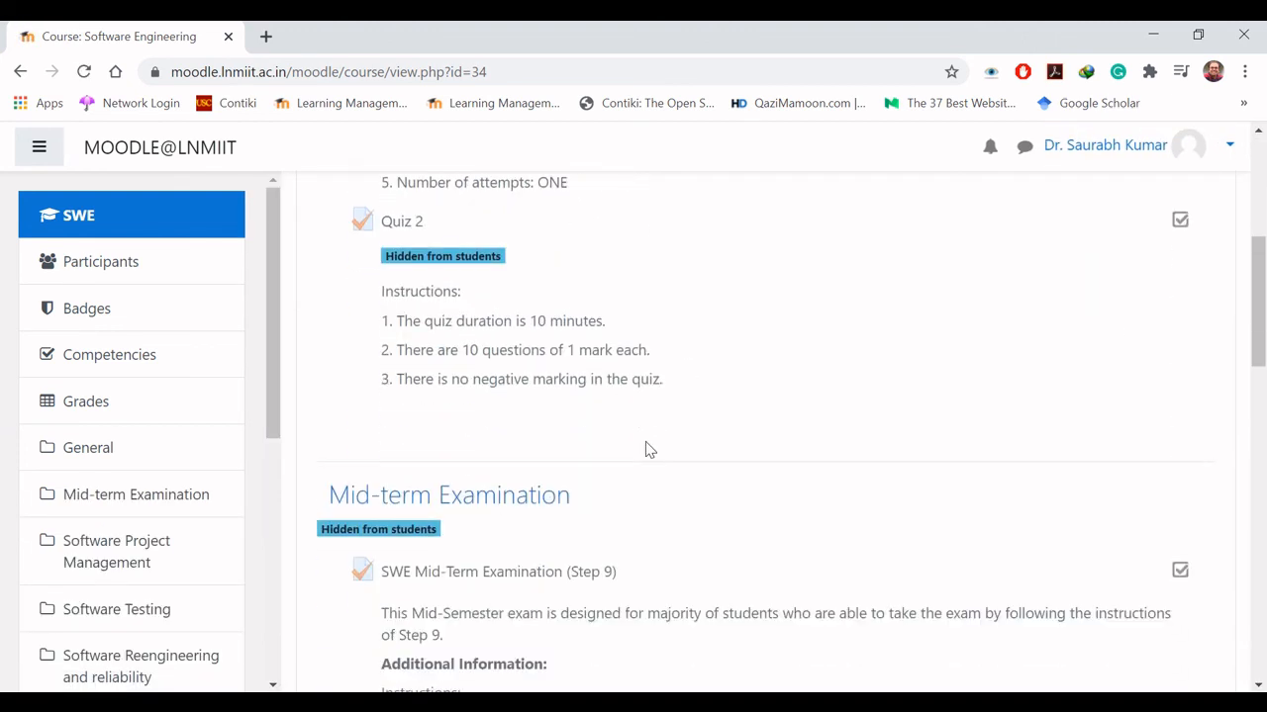
pyautogui.scroll(1, 648, 450)
pyautogui.scroll(1, 645, 442)
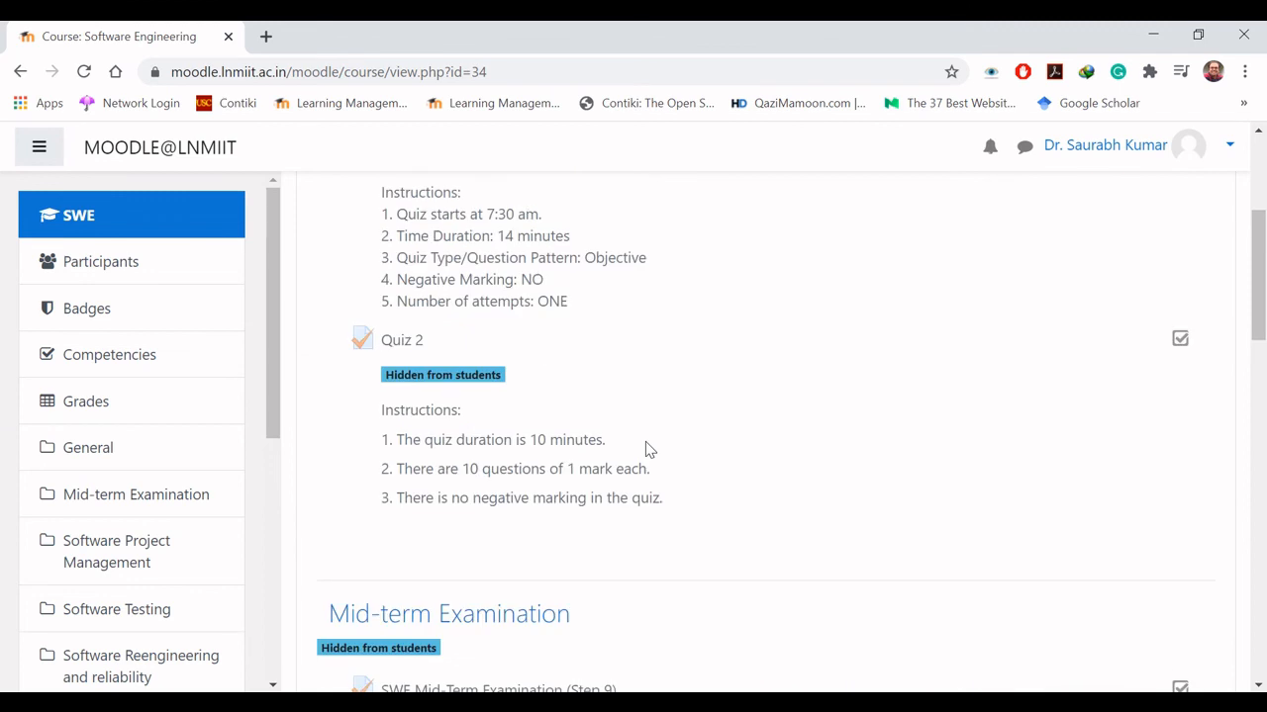
pyautogui.scroll(1, 646, 442)
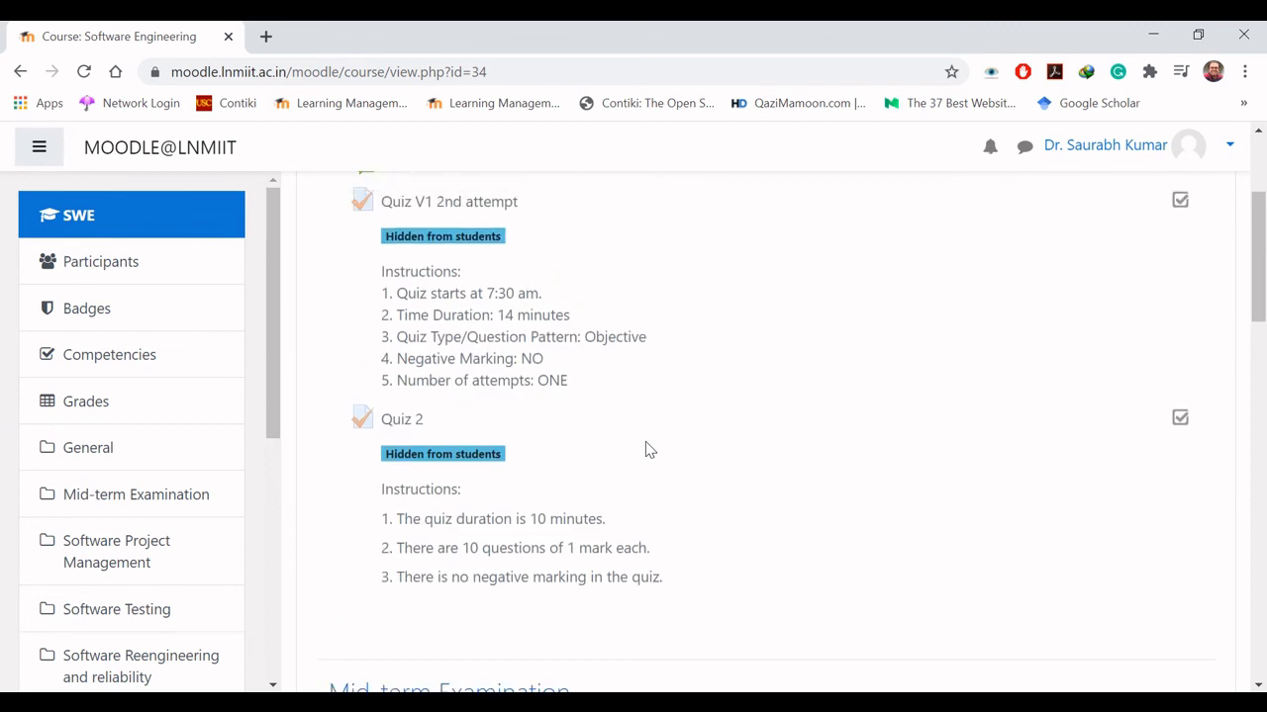